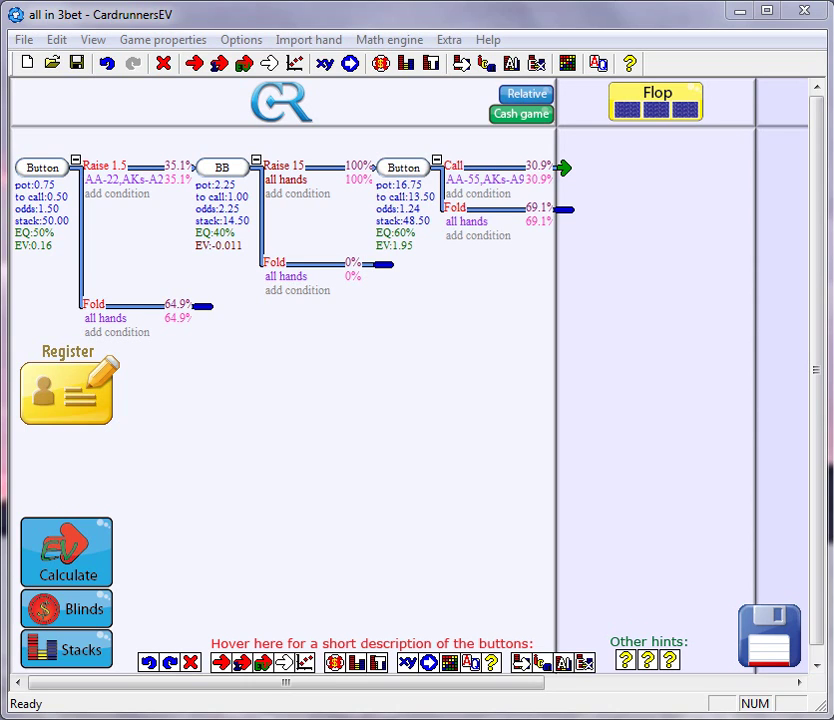
mouse_move(132, 183)
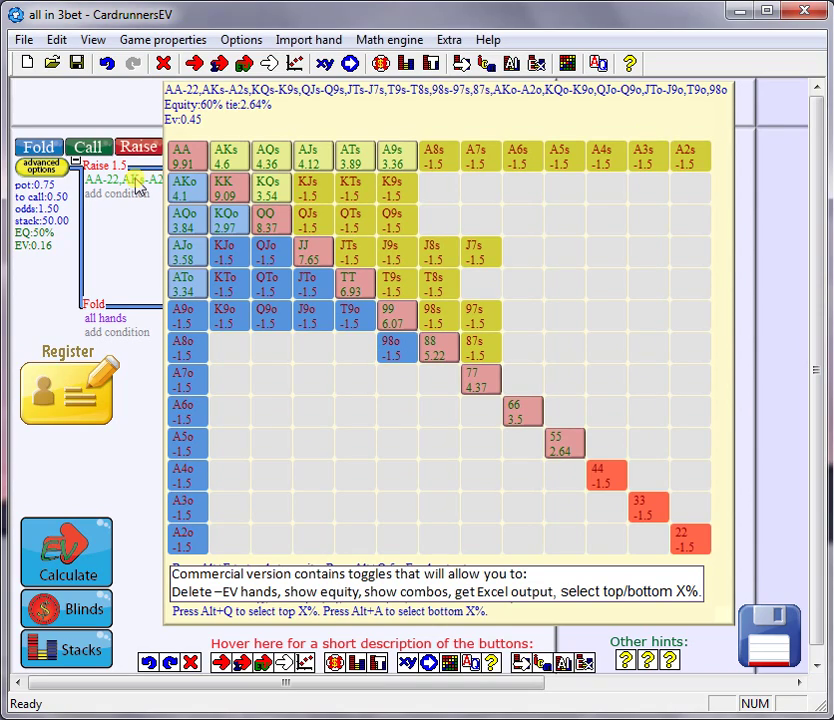
left_click(135, 185)
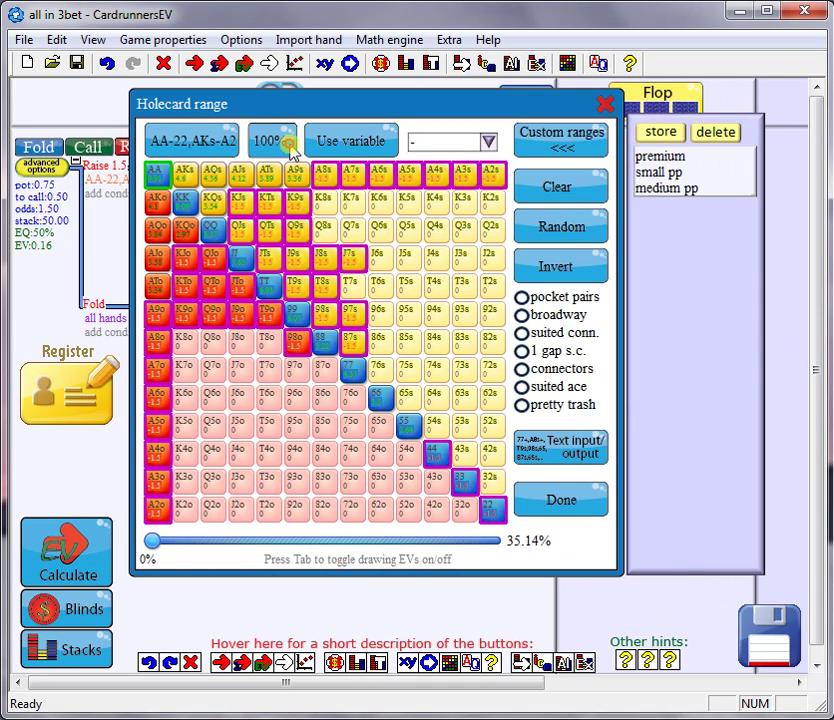
left_click_drag(140, 104, 104, 238)
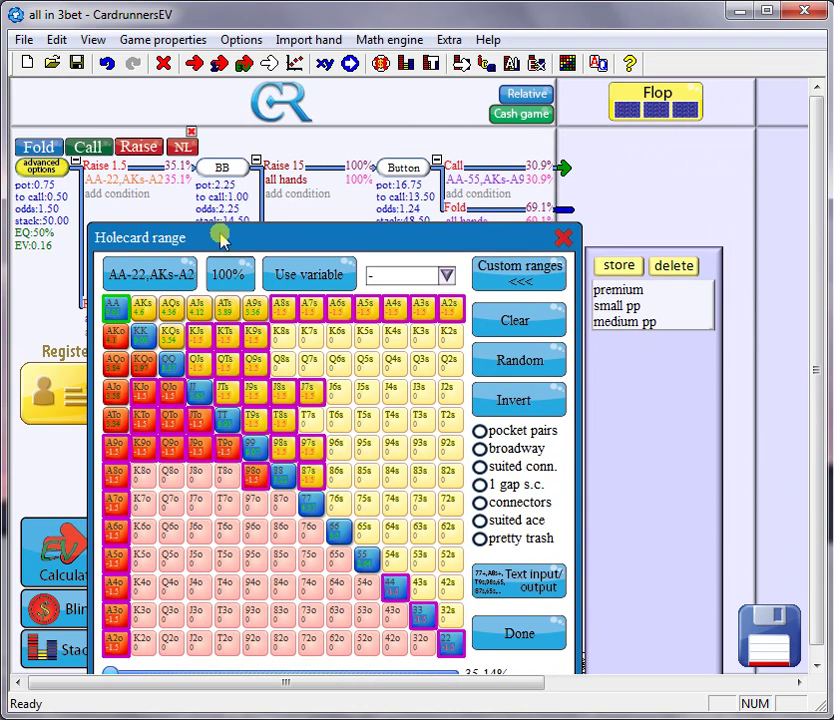
left_click_drag(220, 235, 203, 122)
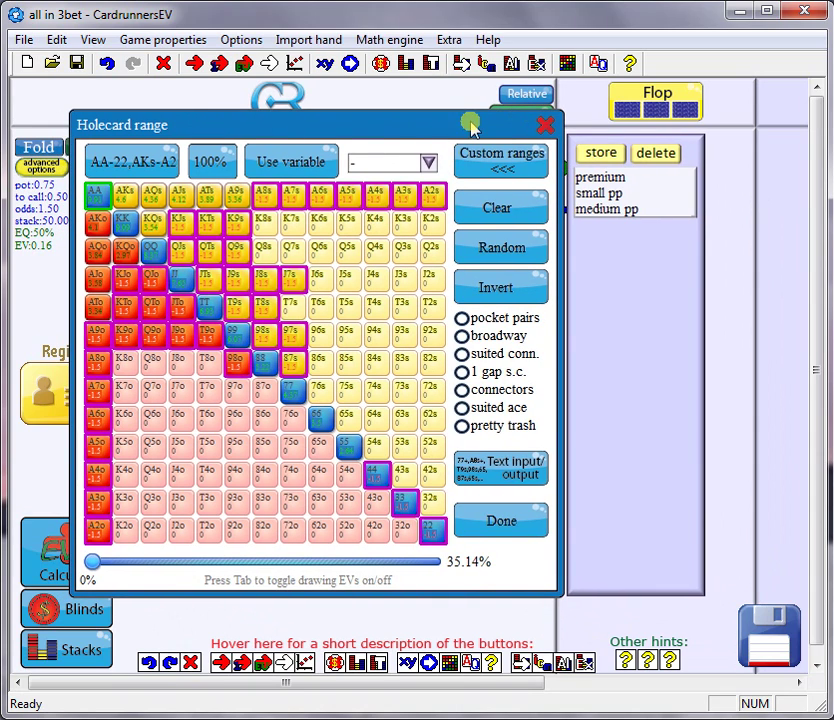
left_click(543, 124)
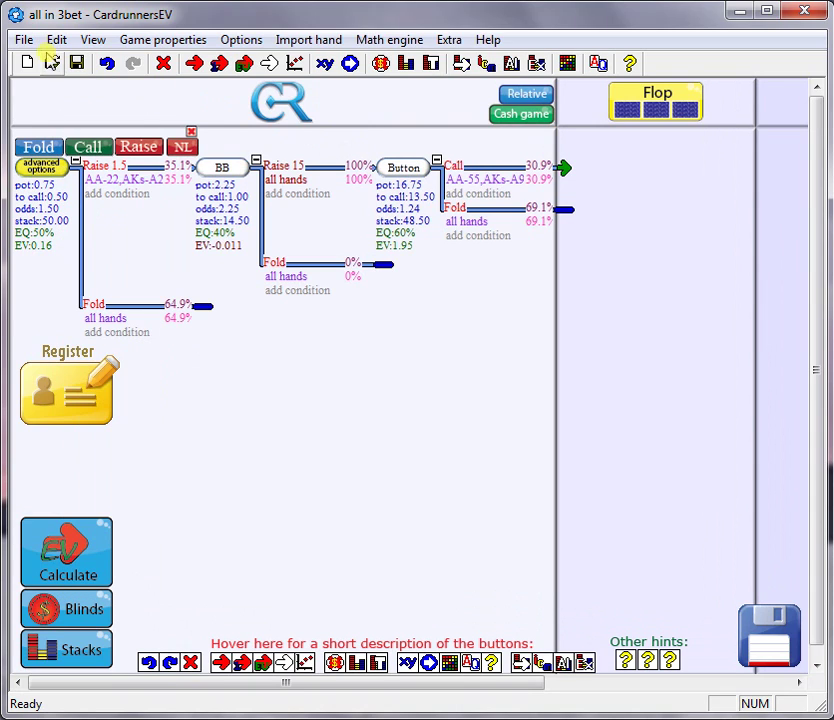
- Start a new file, discarding the unsaved changes to the all in 3bet tree
left_click(23, 40)
left_click(48, 64)
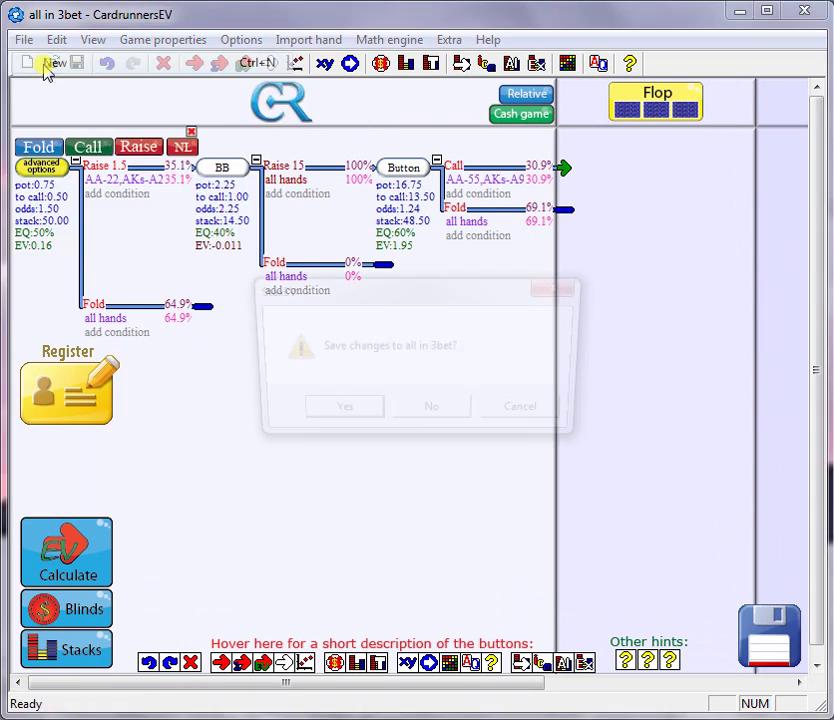
left_click(438, 414)
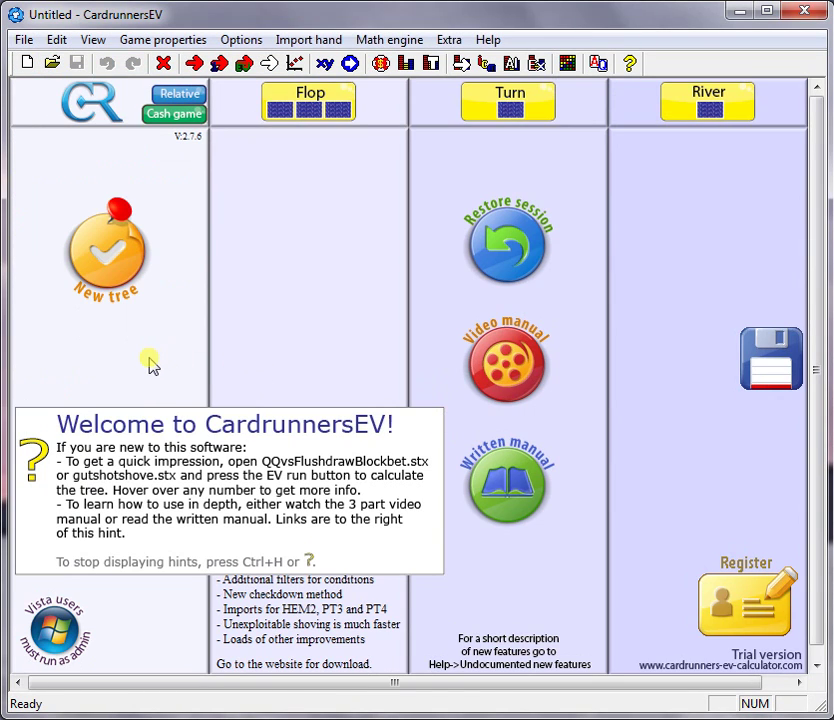
- Begin a new preflop tree with Button and Big blind as the active players
left_click(112, 262)
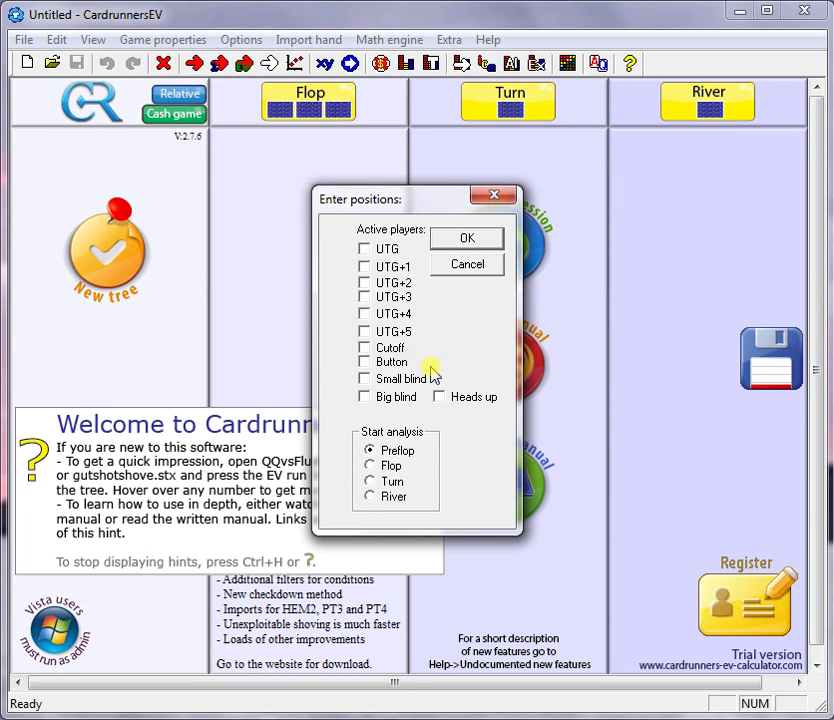
left_click(364, 363)
left_click(364, 398)
- Confirm the Button-vs-Big-blind setup and give the Button a 1.50 raise leading to BB
left_click(474, 241)
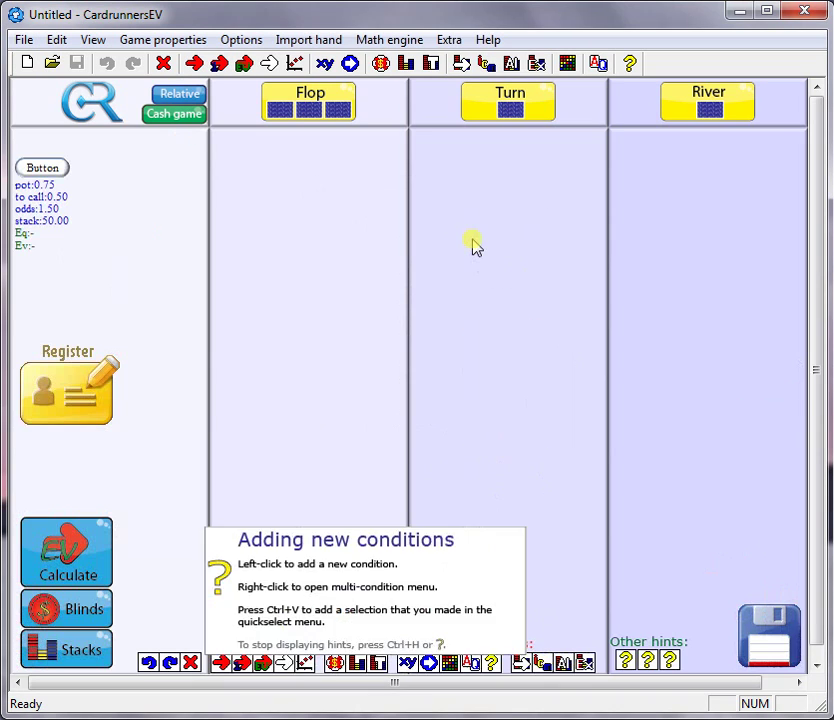
mouse_move(88, 190)
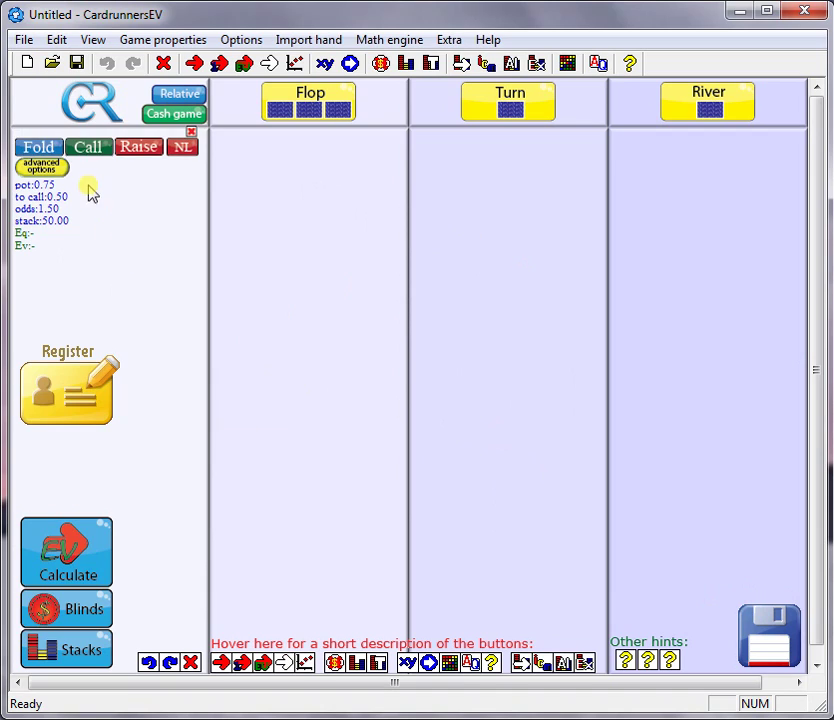
left_click(141, 150)
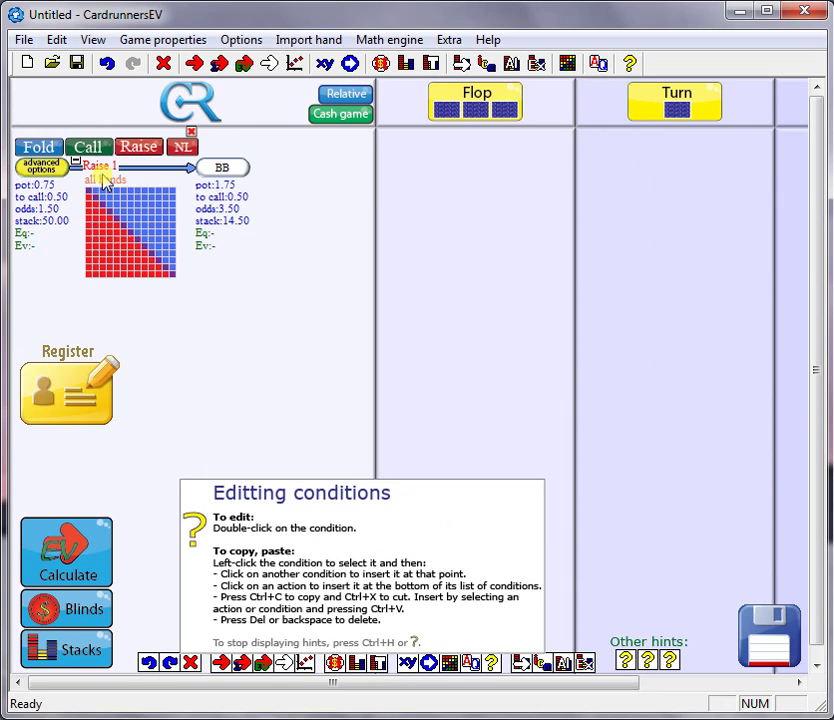
double_click(102, 170)
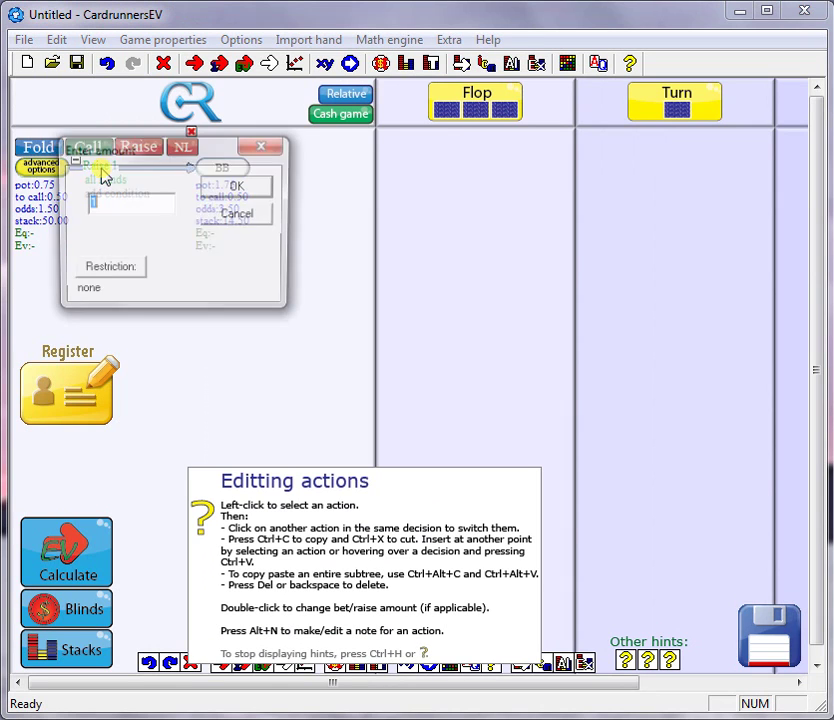
type("1.50")
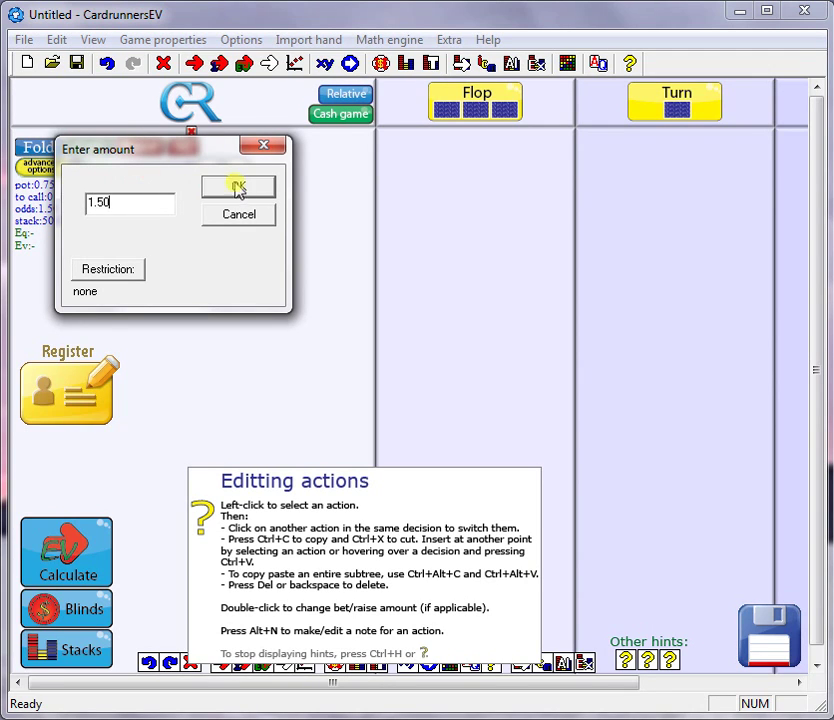
left_click(232, 187)
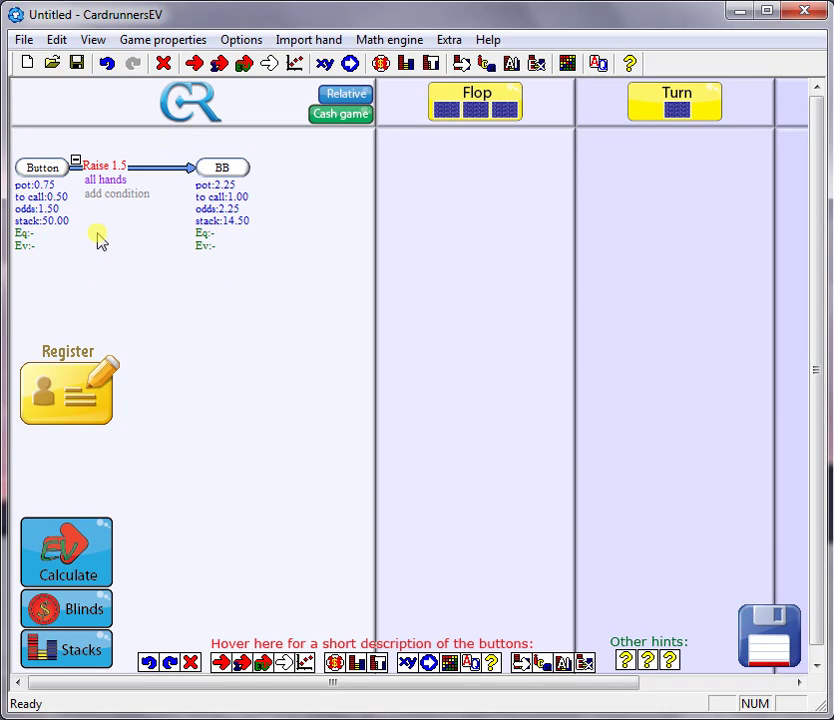
- Add a Fold action for all hands to the Button node beside Raise 1.5
mouse_move(98, 238)
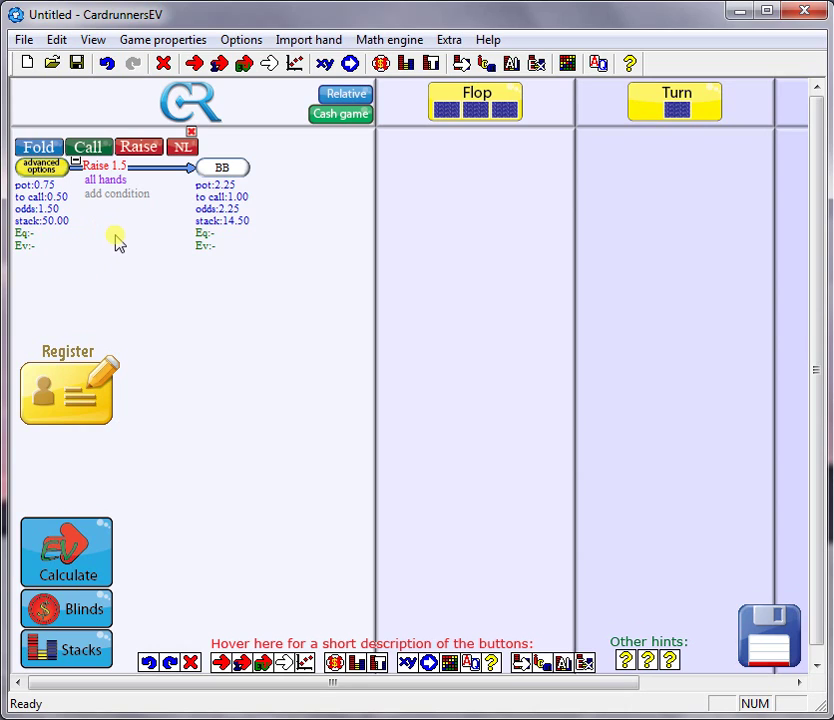
left_click(118, 180)
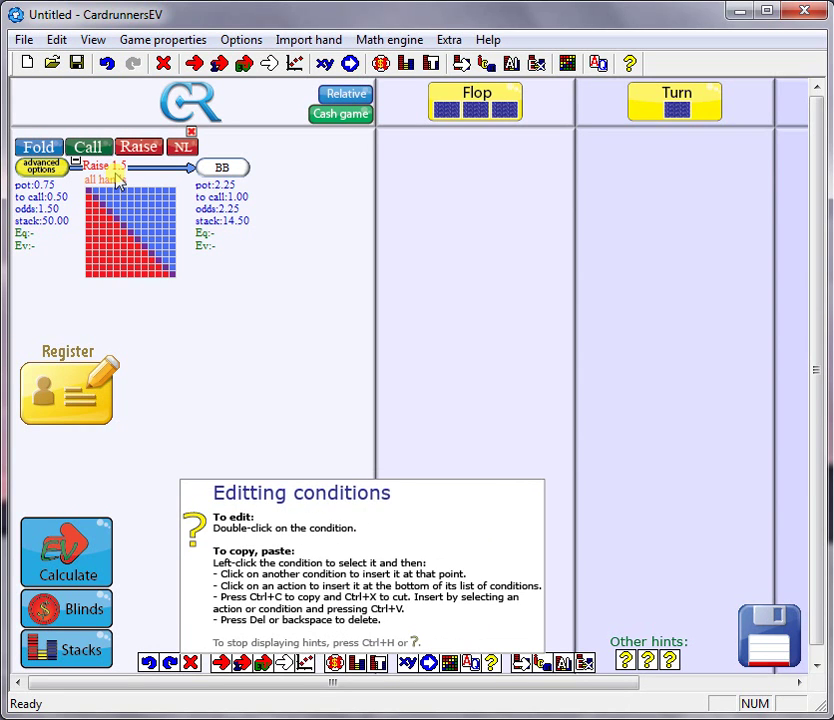
left_click(106, 178)
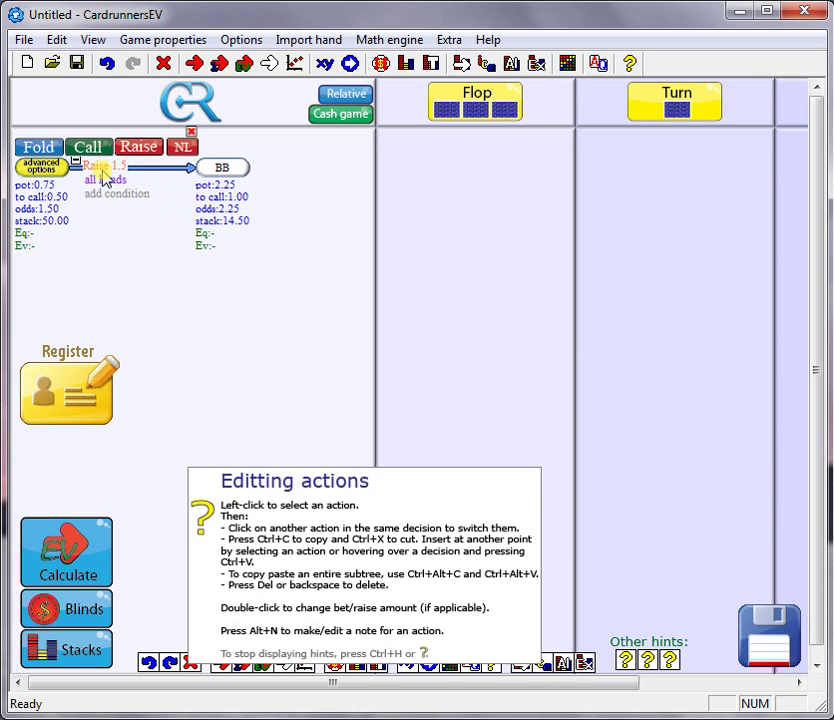
left_click(99, 234)
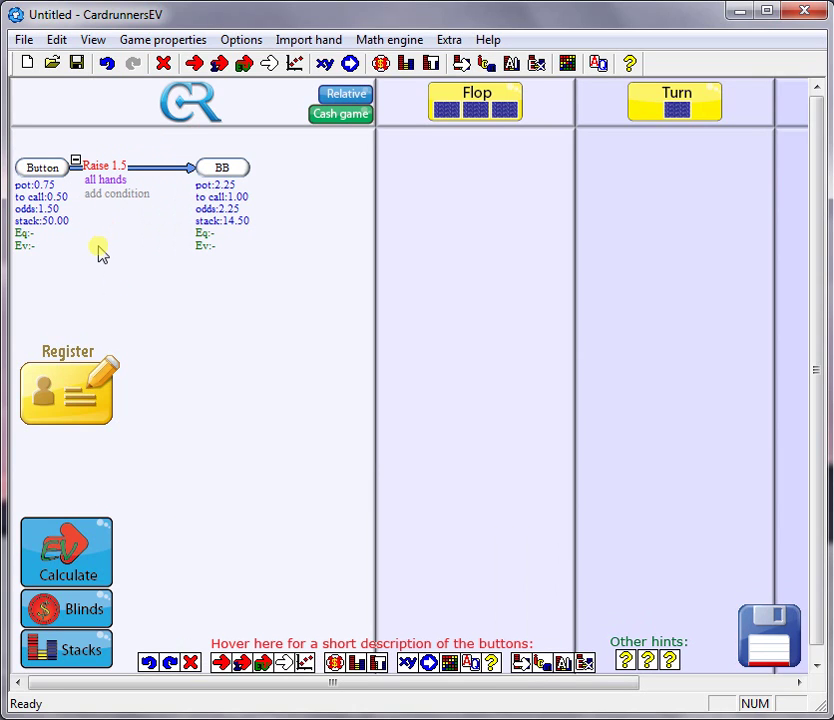
mouse_move(82, 184)
left_click(45, 147)
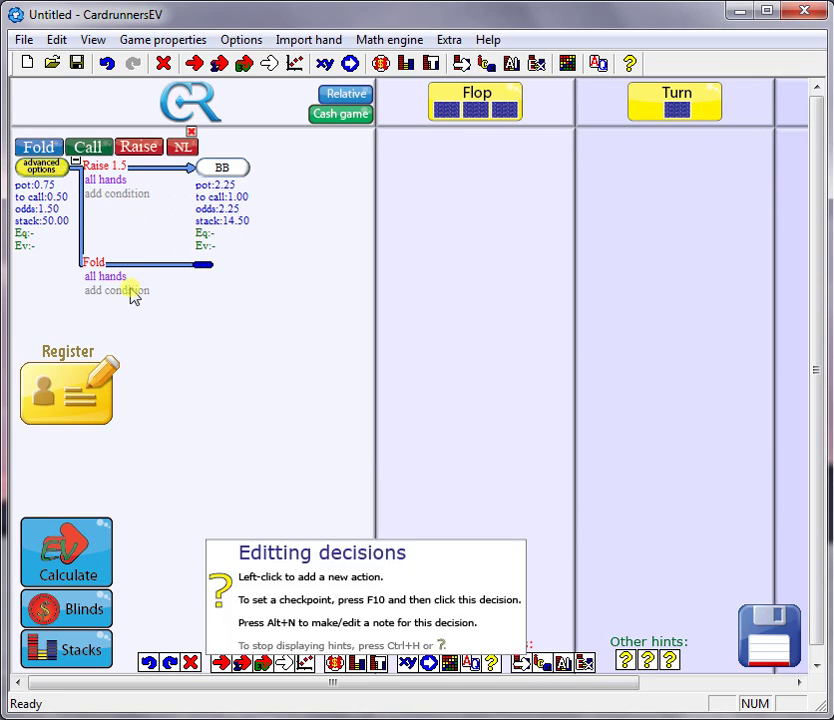
mouse_move(118, 278)
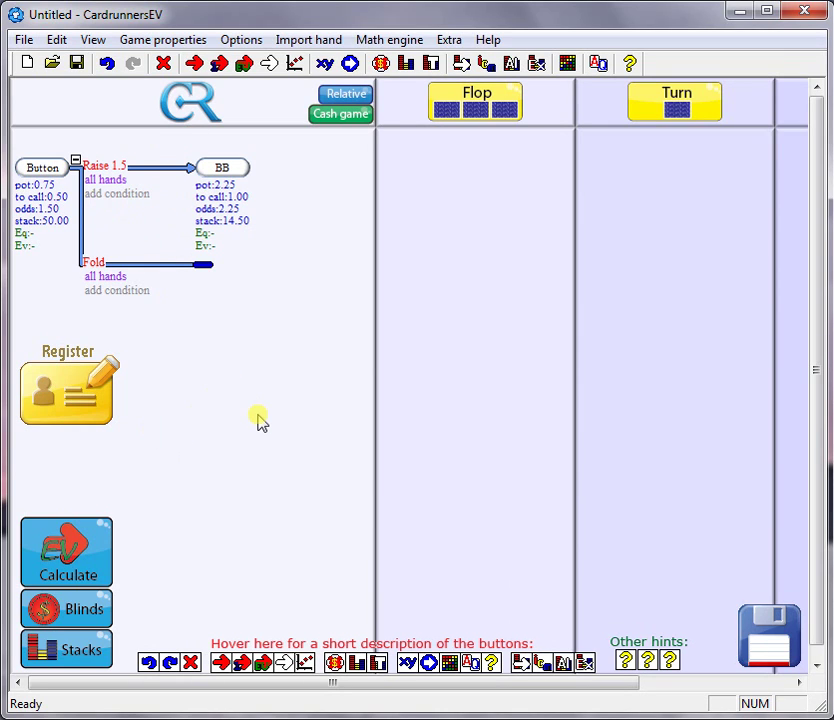
mouse_move(124, 178)
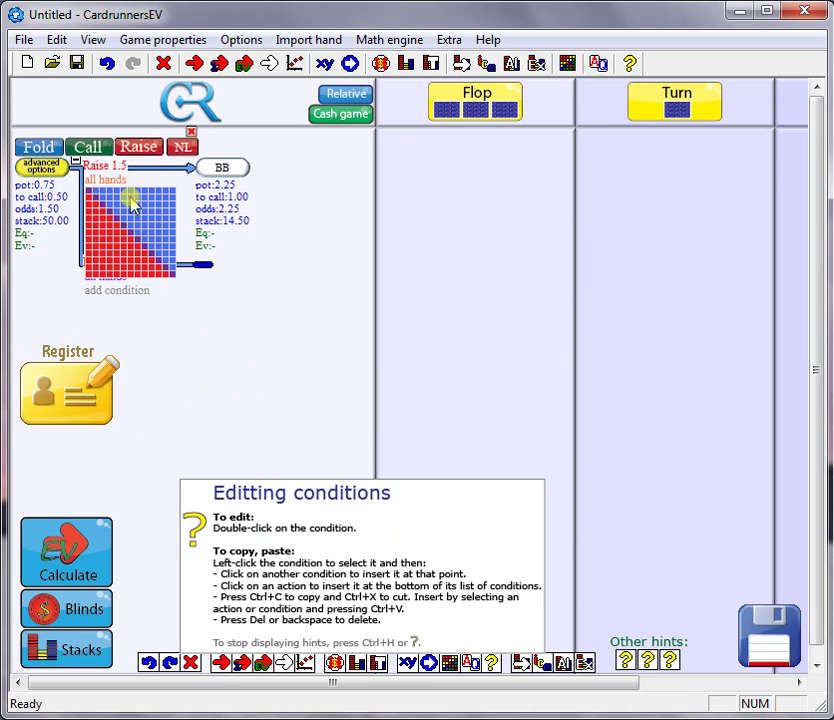
key("f")
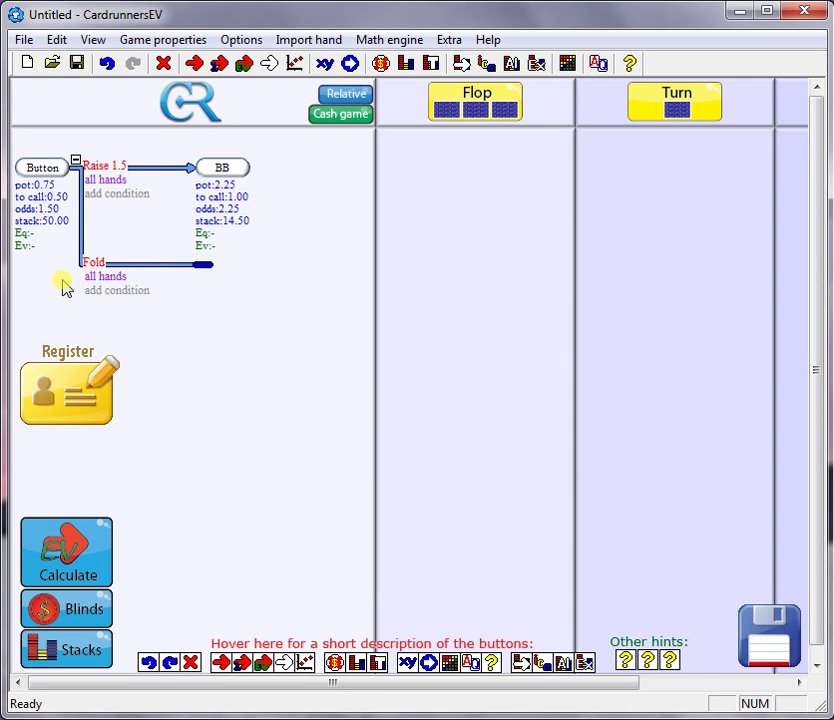
mouse_move(128, 235)
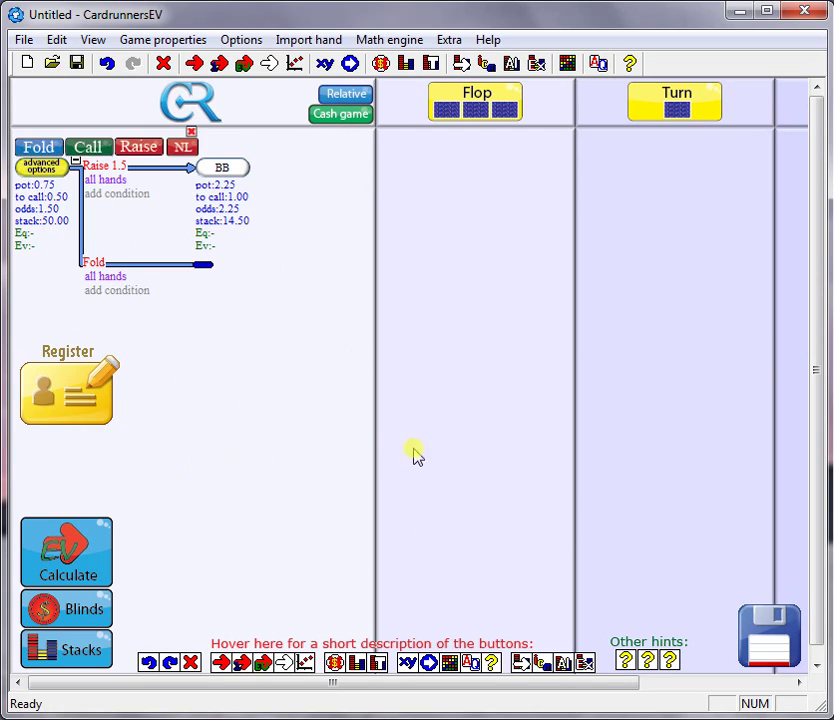
- Use blinds of .25/.5 and a 5% rake with cap 3, stored as the default game settings
left_click(70, 617)
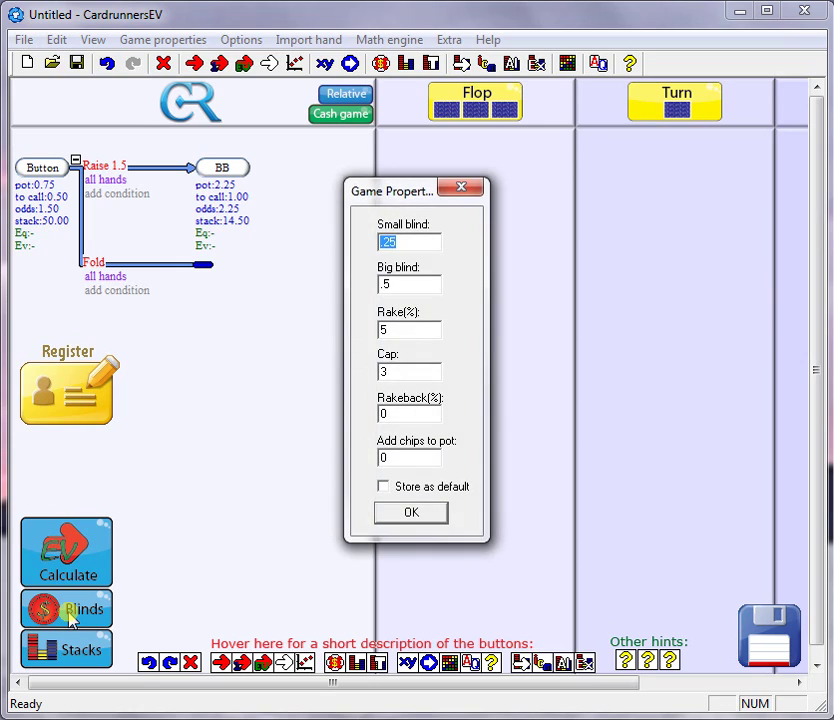
left_click(395, 378)
left_click(383, 487)
left_click(411, 513)
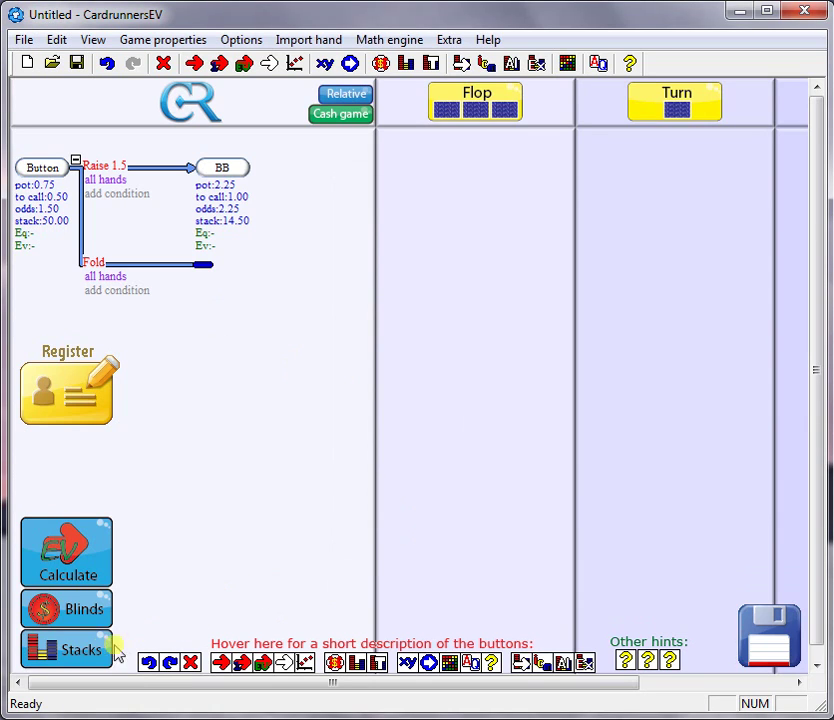
- Set the Big blind stack to 15 with other seats at 50, stored as default
left_click(65, 646)
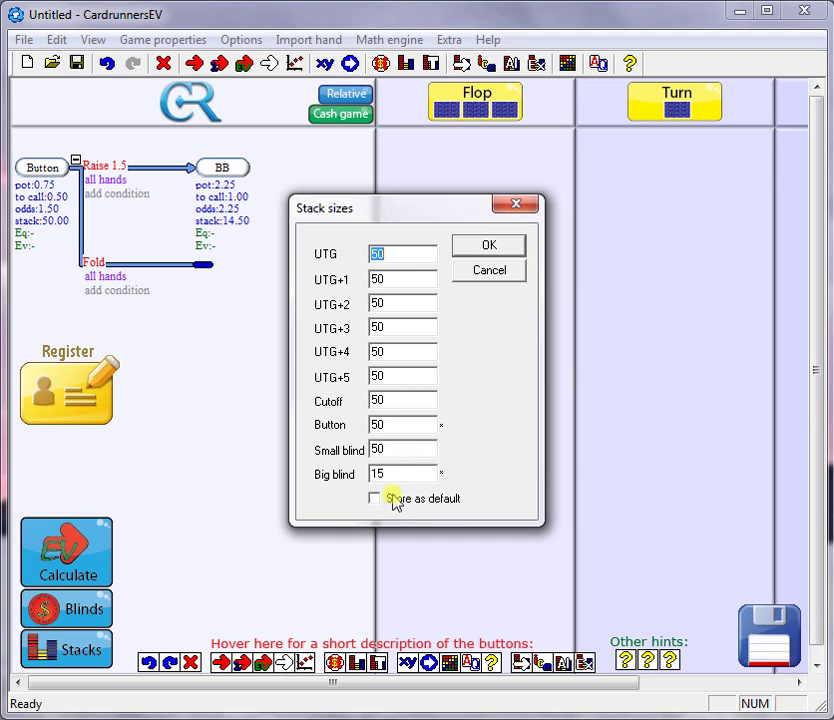
left_click(375, 499)
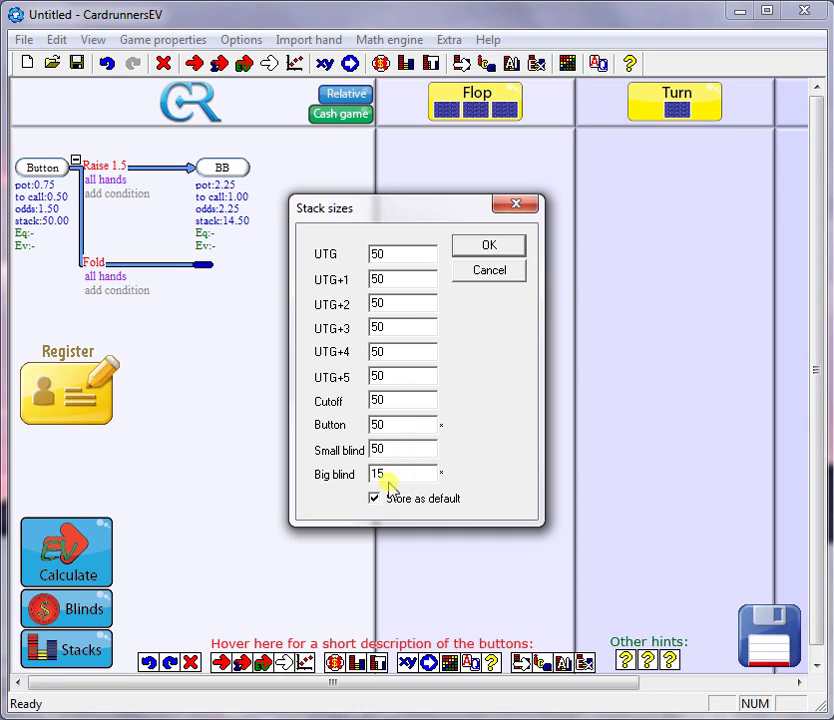
left_click(487, 249)
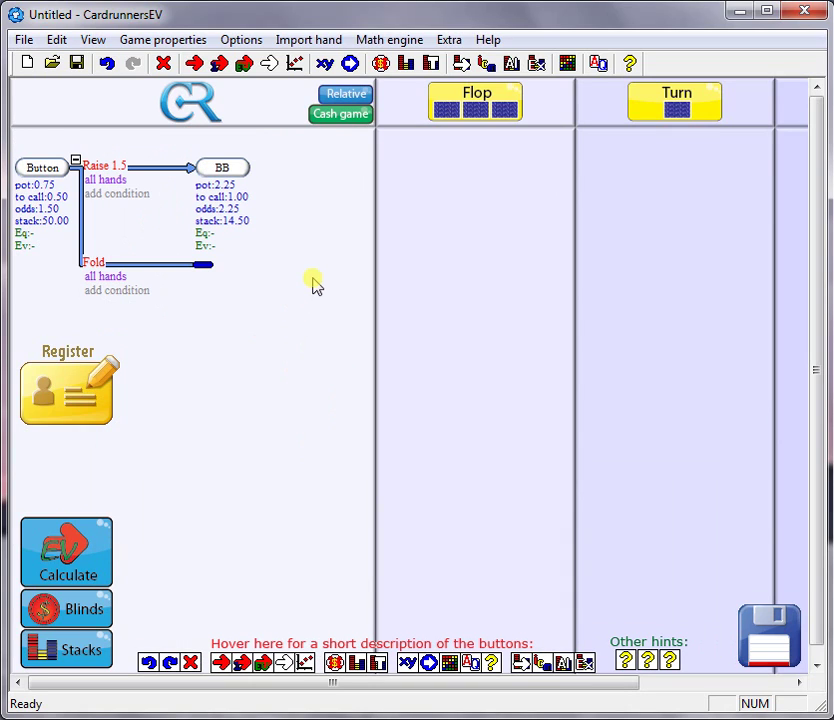
- Give the BB node a Raise all-in to 15 and a Fold option, both for all hands
mouse_move(312, 248)
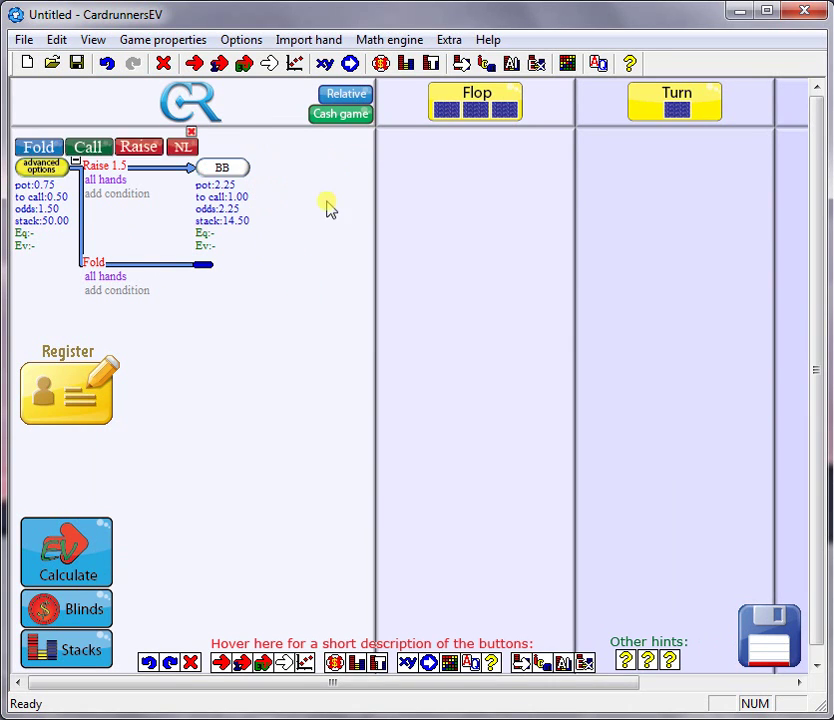
mouse_move(320, 158)
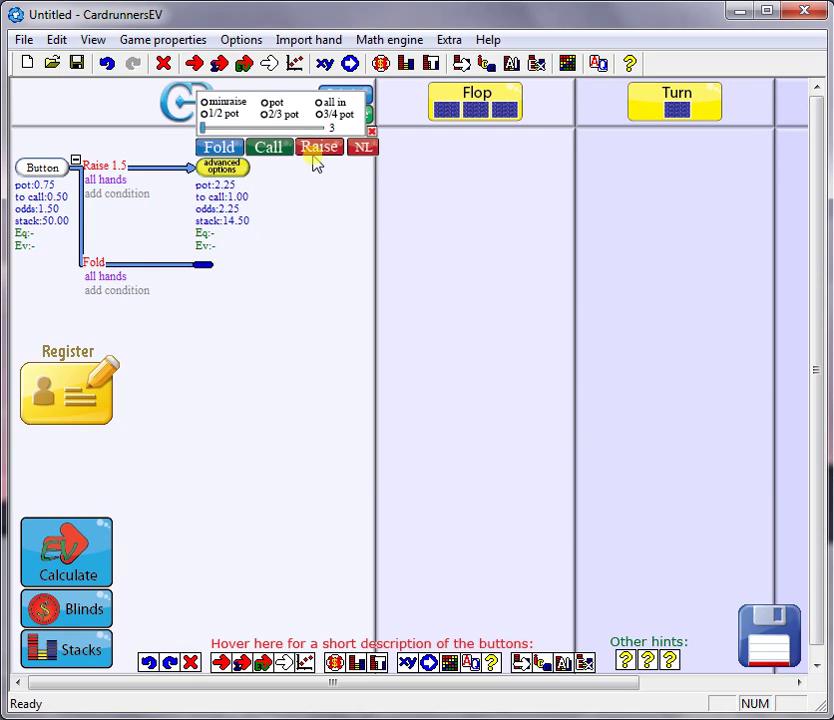
left_click(333, 104)
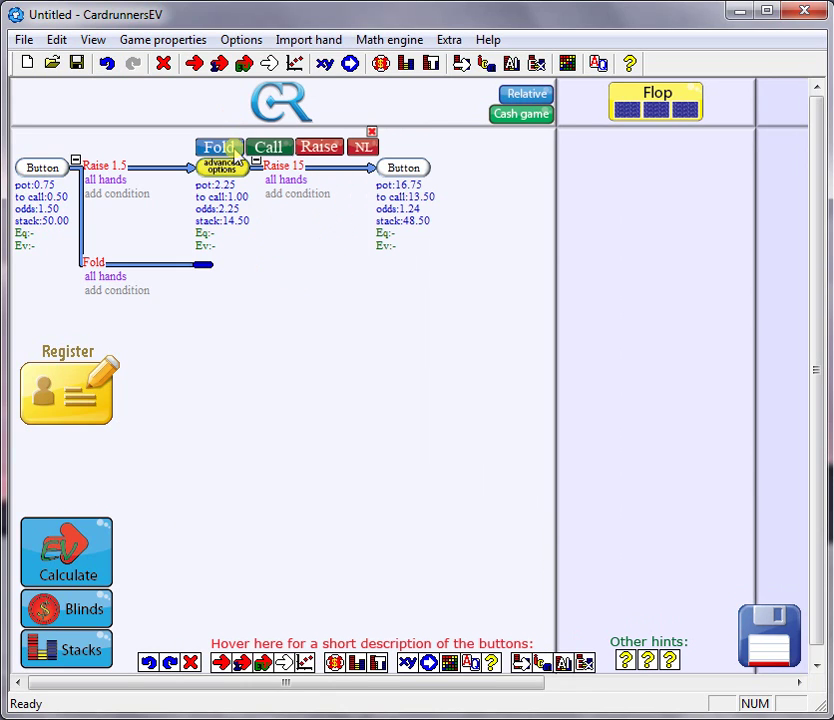
left_click(232, 150)
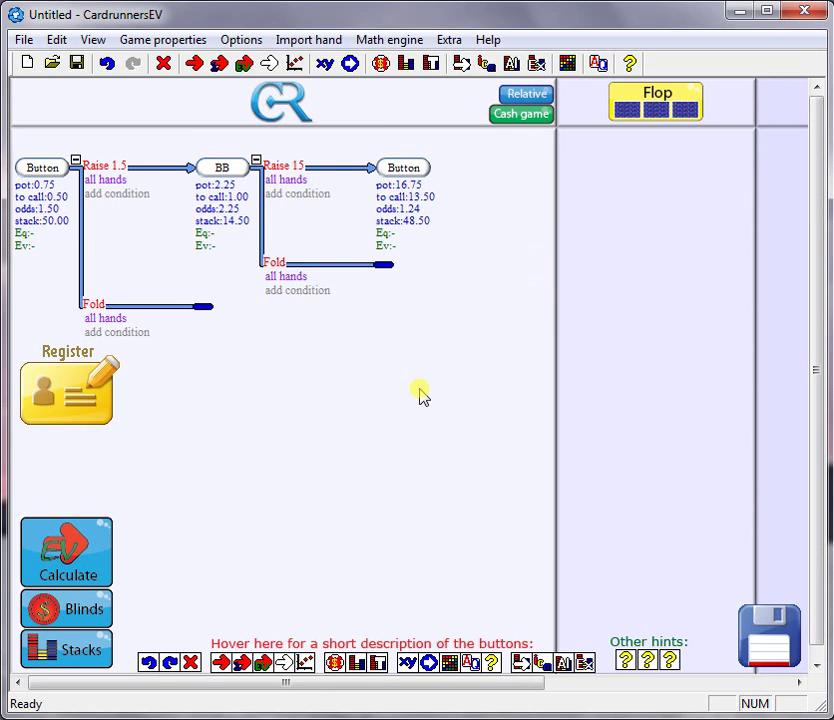
- Add Call and Fold options to the Button node facing 13.50
mouse_move(311, 220)
mouse_move(456, 236)
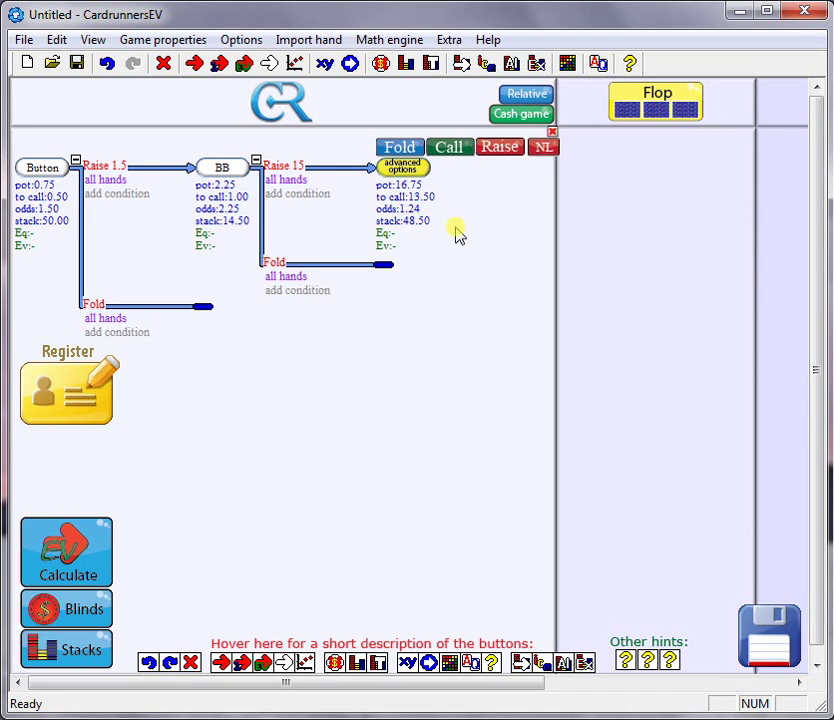
left_click(449, 149)
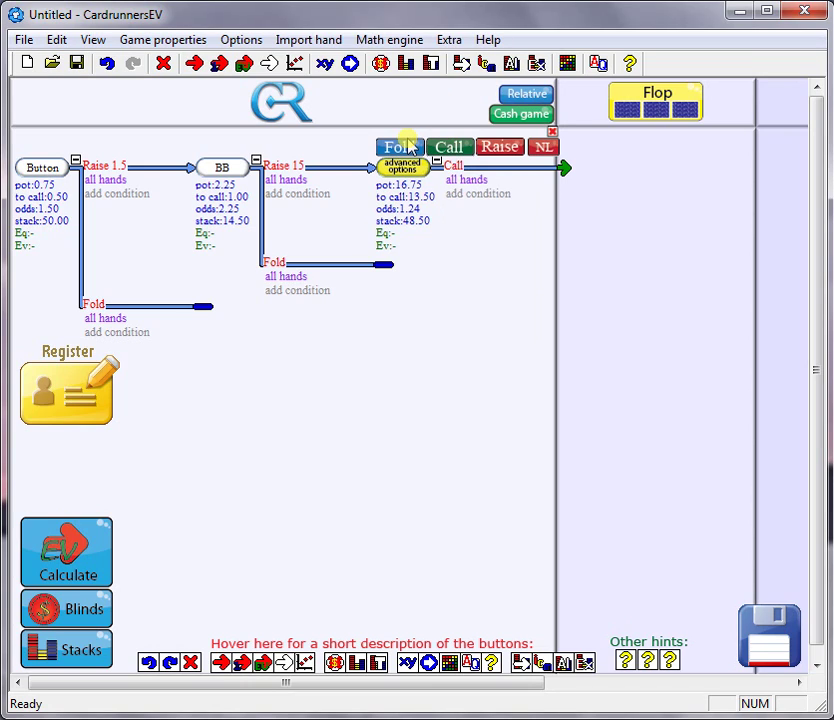
left_click(410, 148)
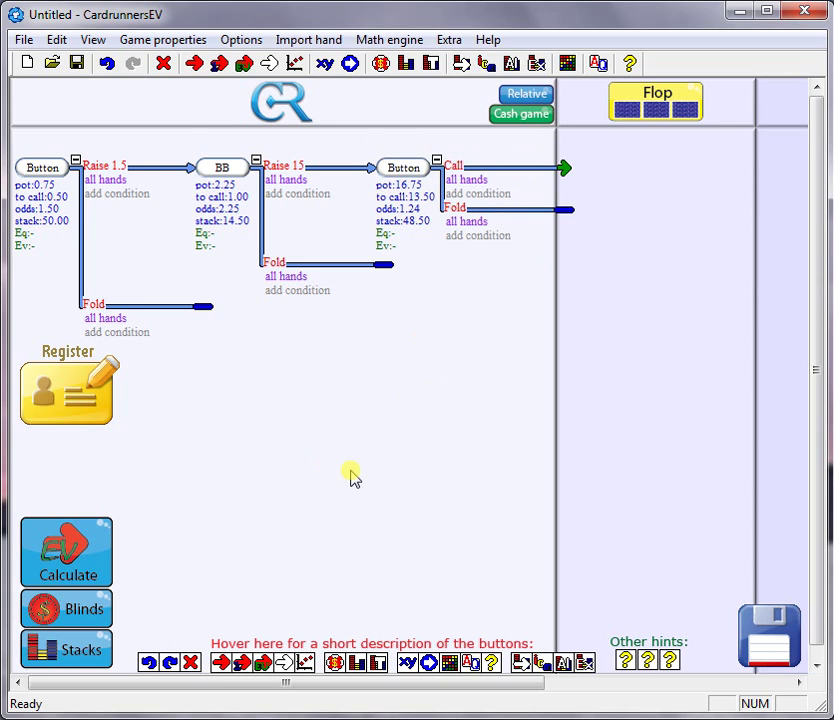
- Restrict the Button's Raise 1.5 range to the top 24.89% of hands (AA-22, AKs-A4s)
mouse_move(102, 186)
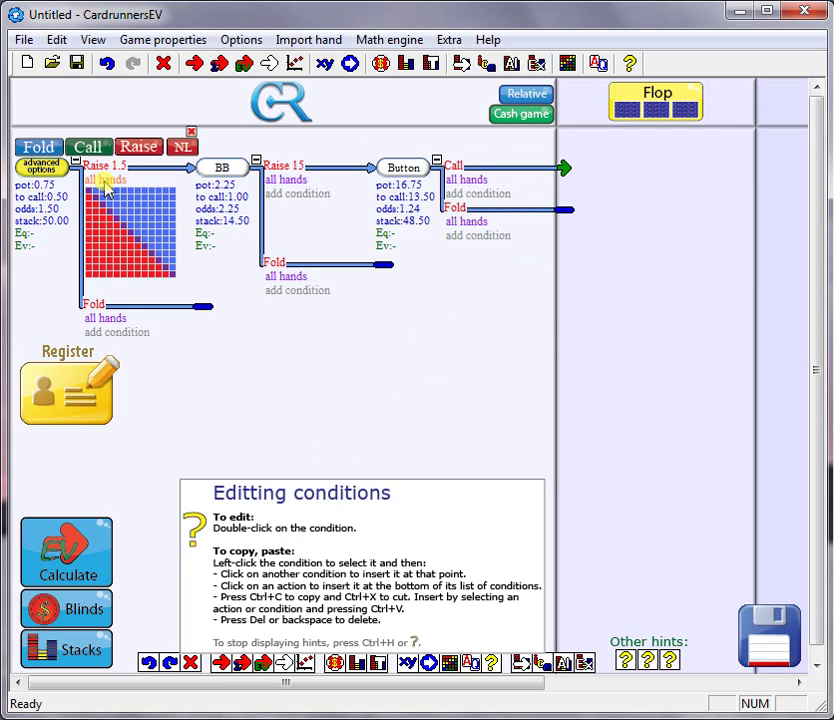
double_click(106, 181)
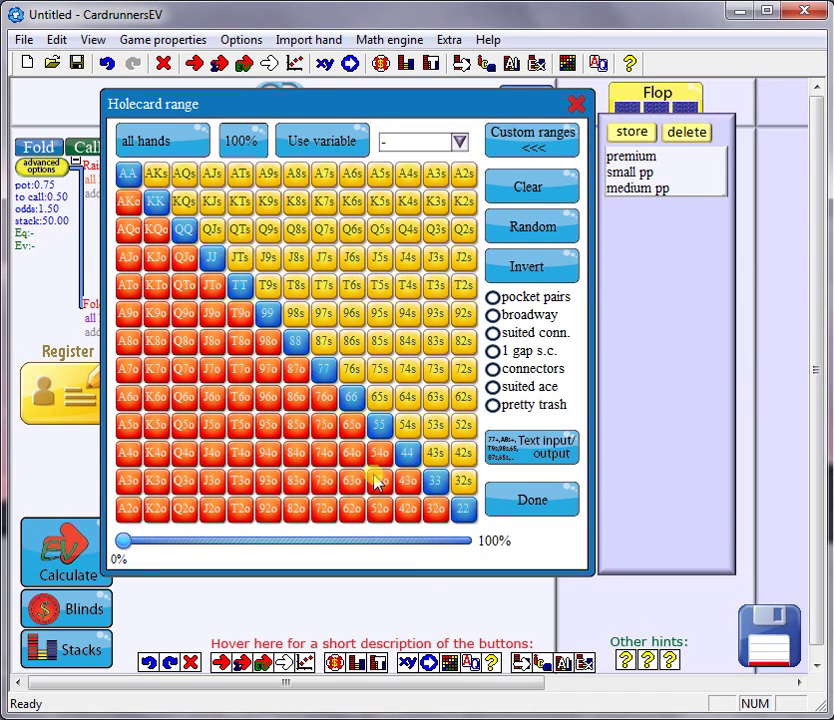
left_click_drag(123, 541, 201, 542)
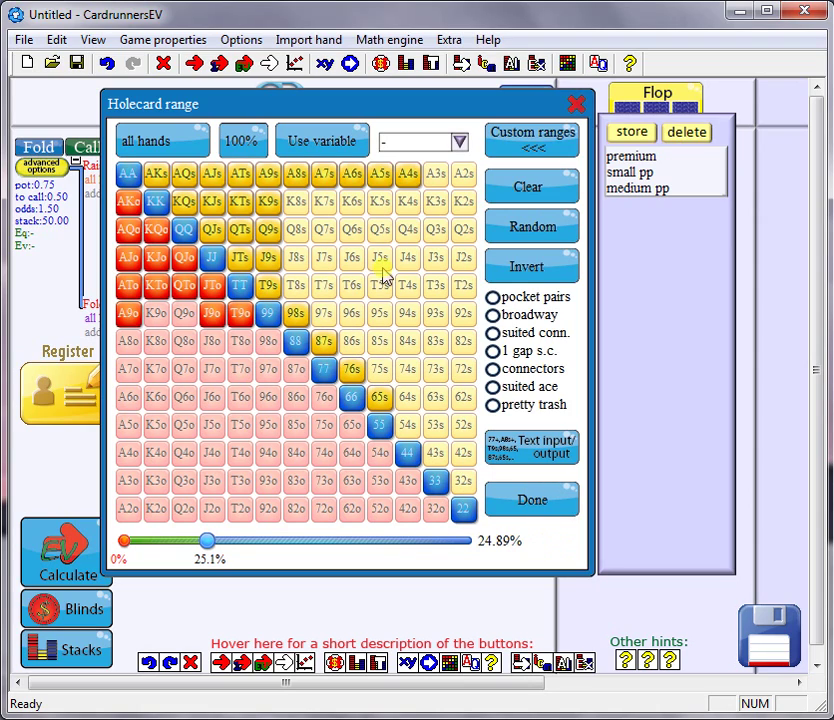
left_click(522, 510)
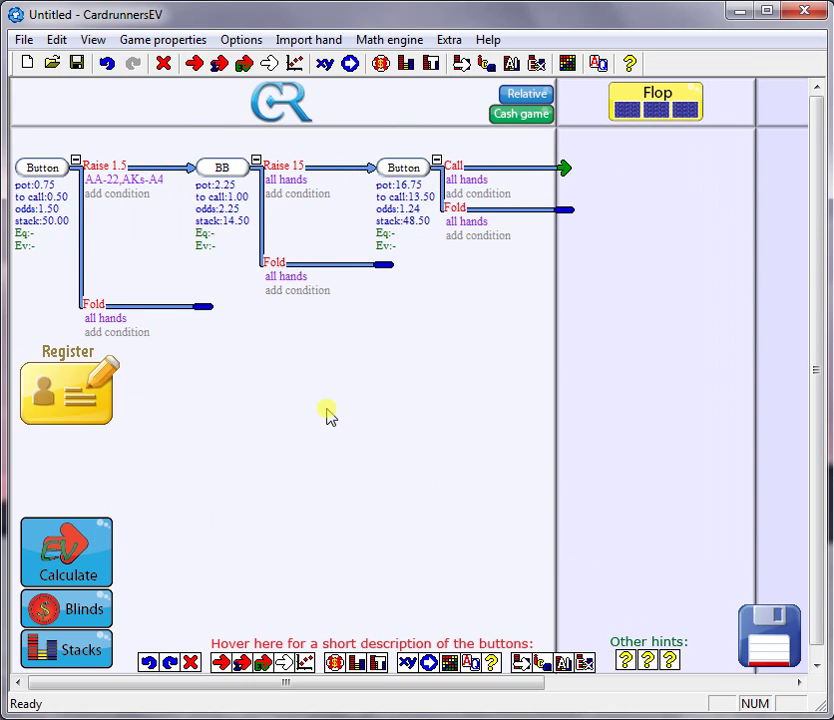
- Set the Button's call range to about 5%, then drop QJs and add AJo, 77 and 66
mouse_move(242, 302)
double_click(480, 185)
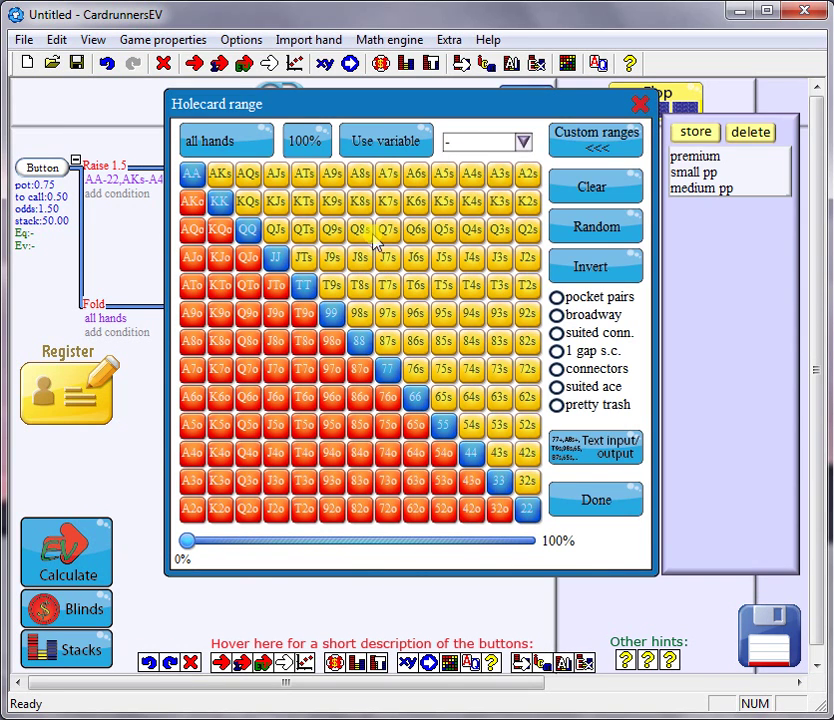
left_click(193, 541)
left_click_drag(193, 541, 205, 544)
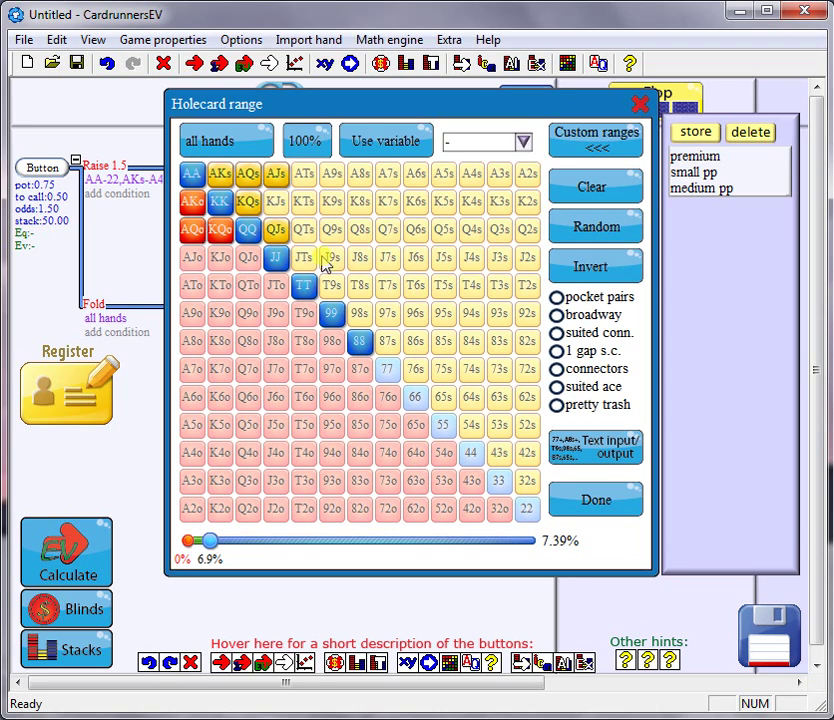
left_click(275, 231)
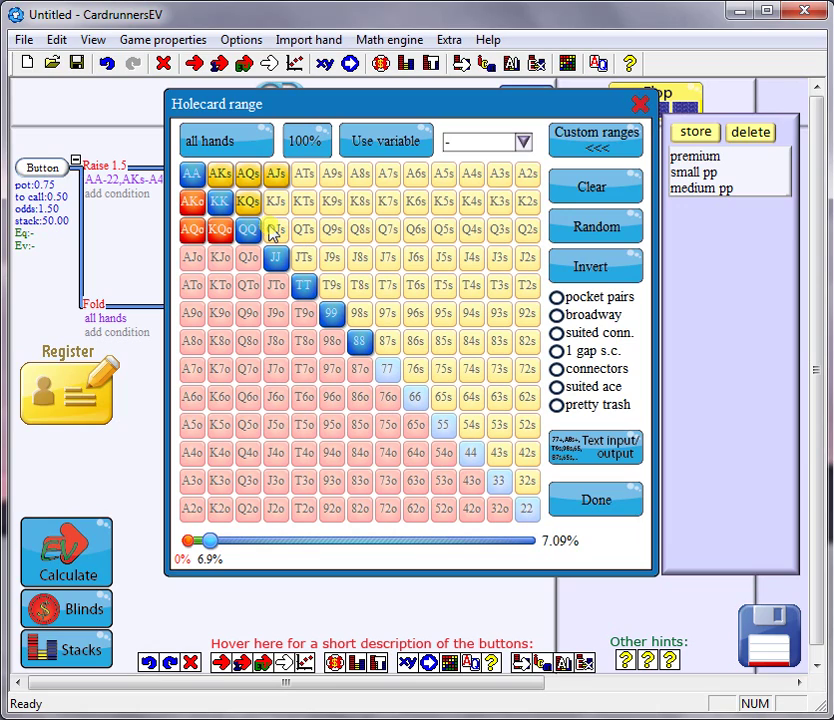
left_click(194, 261)
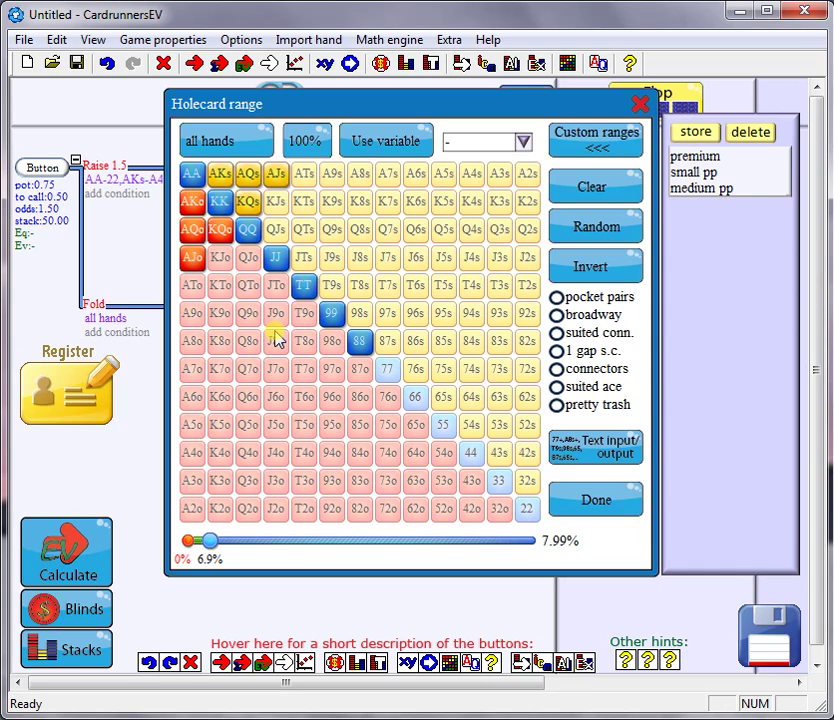
left_click(386, 376)
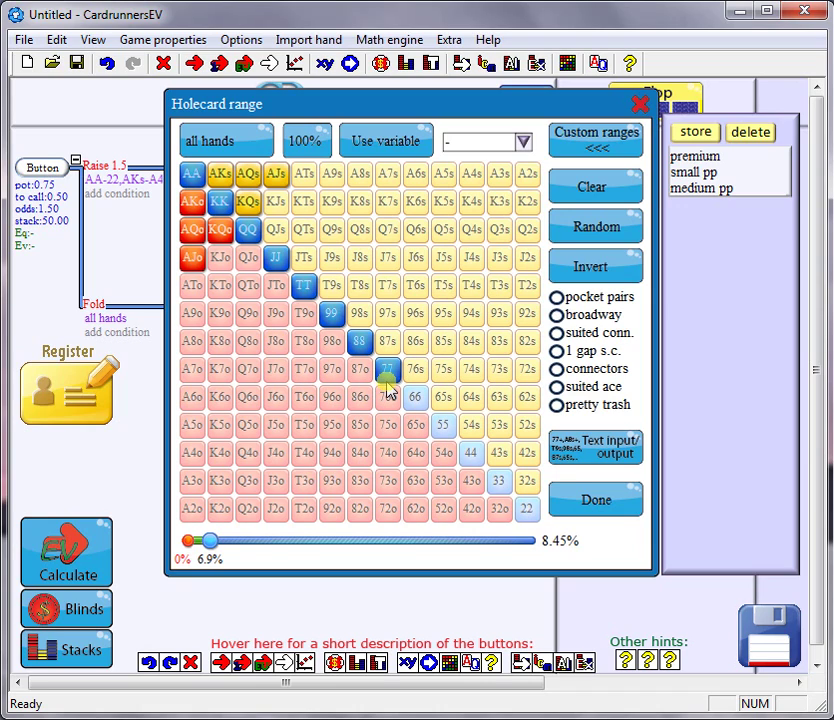
left_click(415, 397)
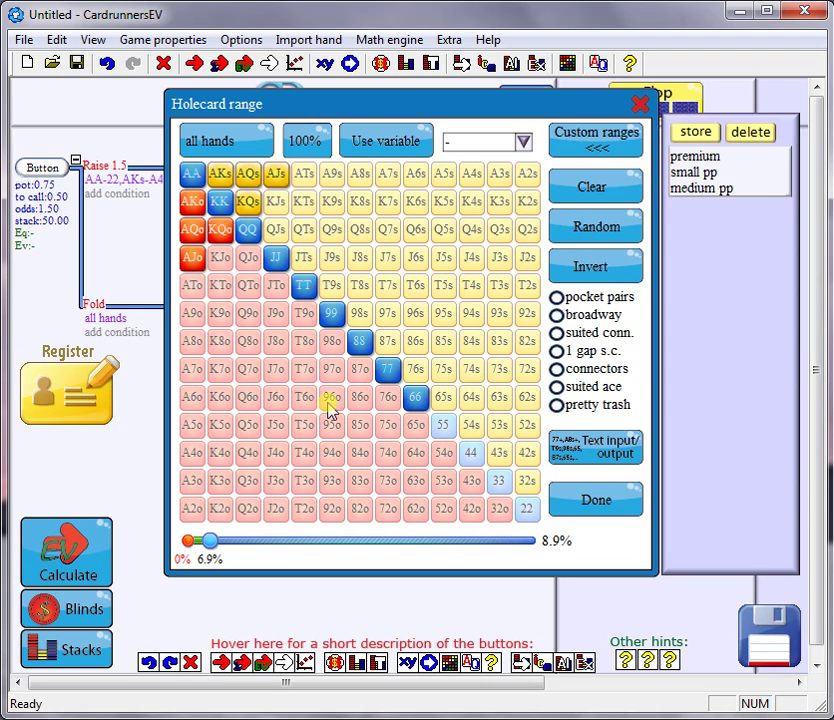
left_click(580, 494)
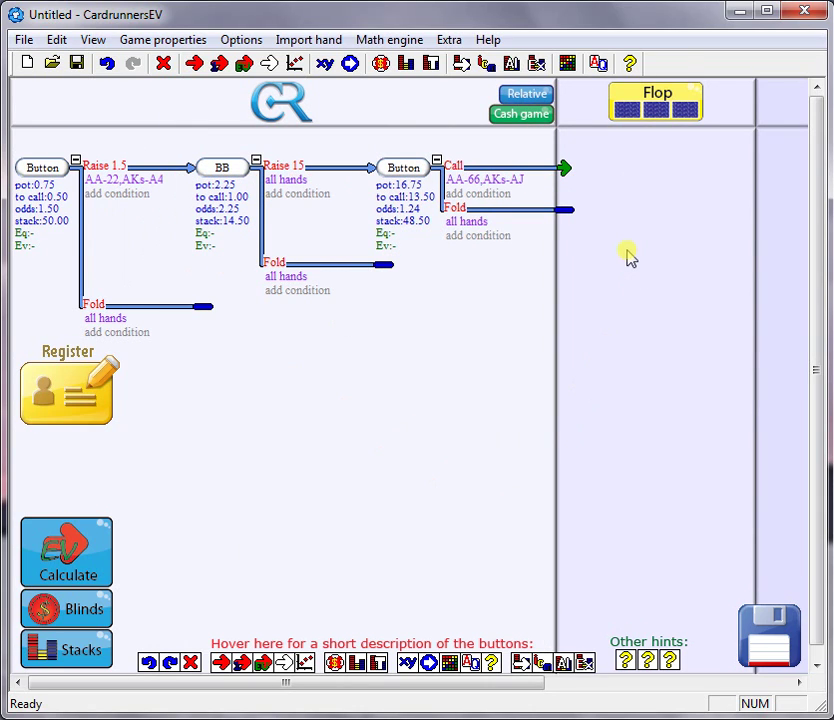
mouse_move(508, 190)
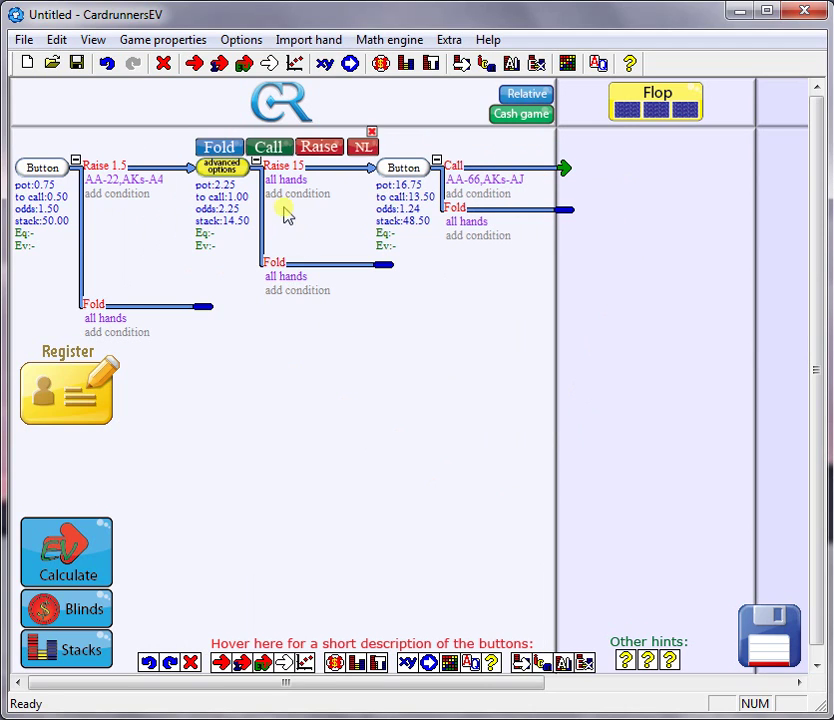
mouse_move(287, 186)
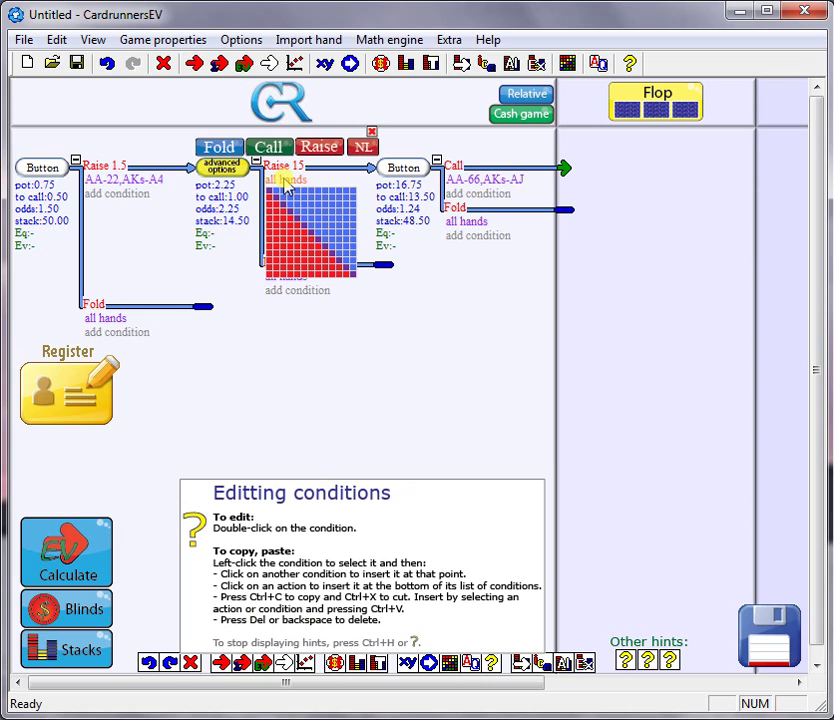
double_click(287, 186)
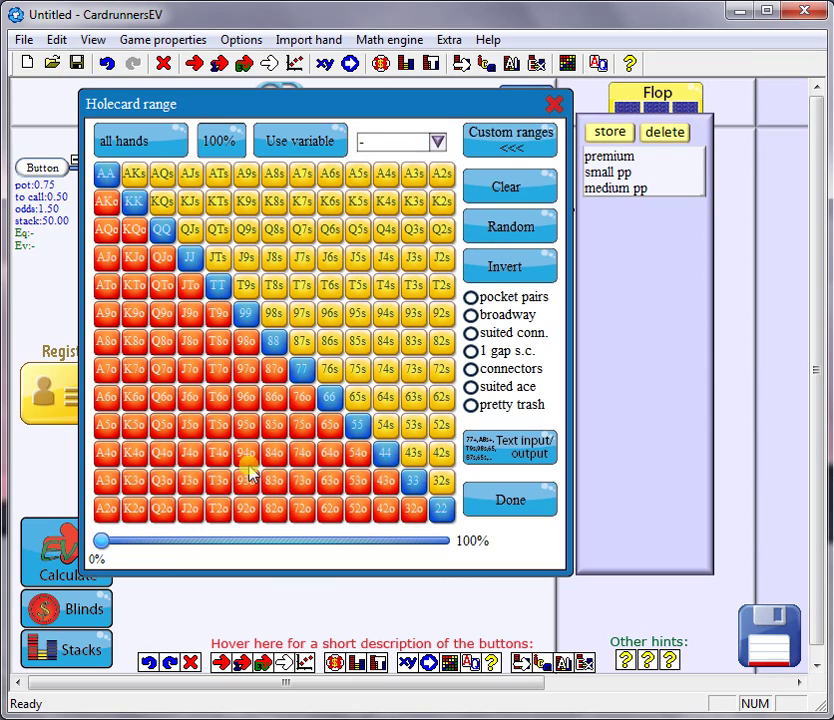
left_click(510, 502)
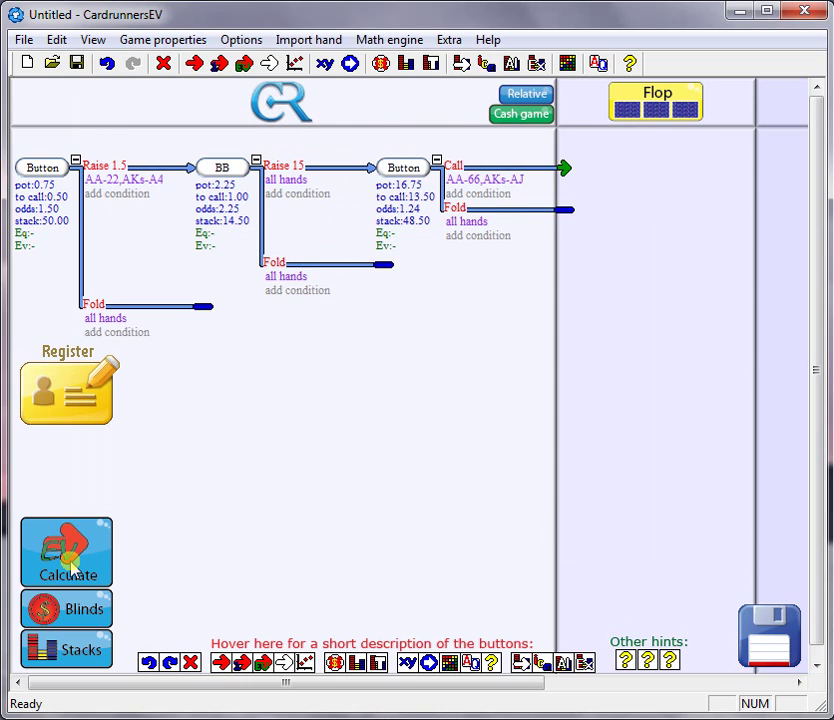
left_click(72, 568)
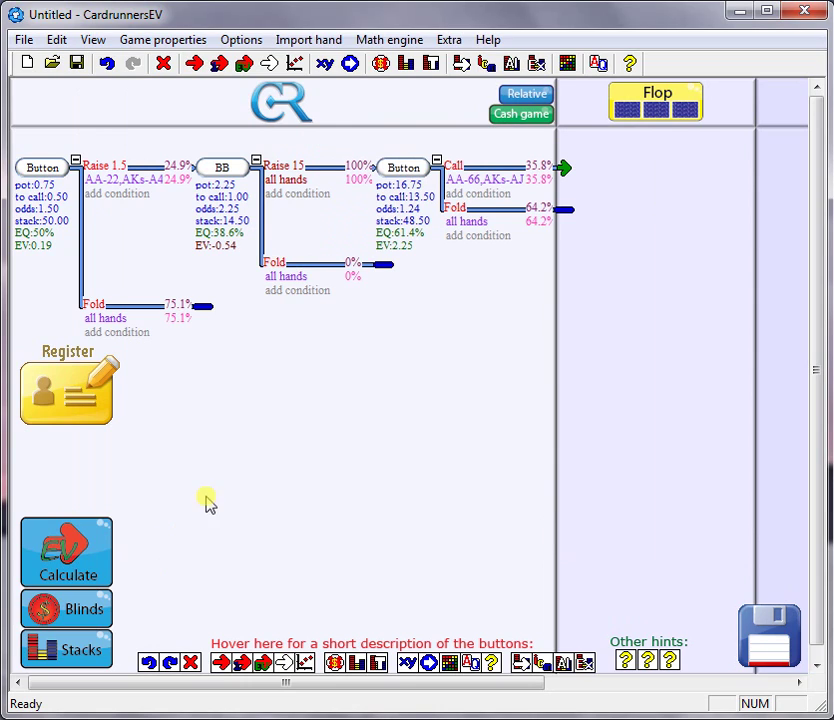
left_click(62, 167)
mouse_move(280, 193)
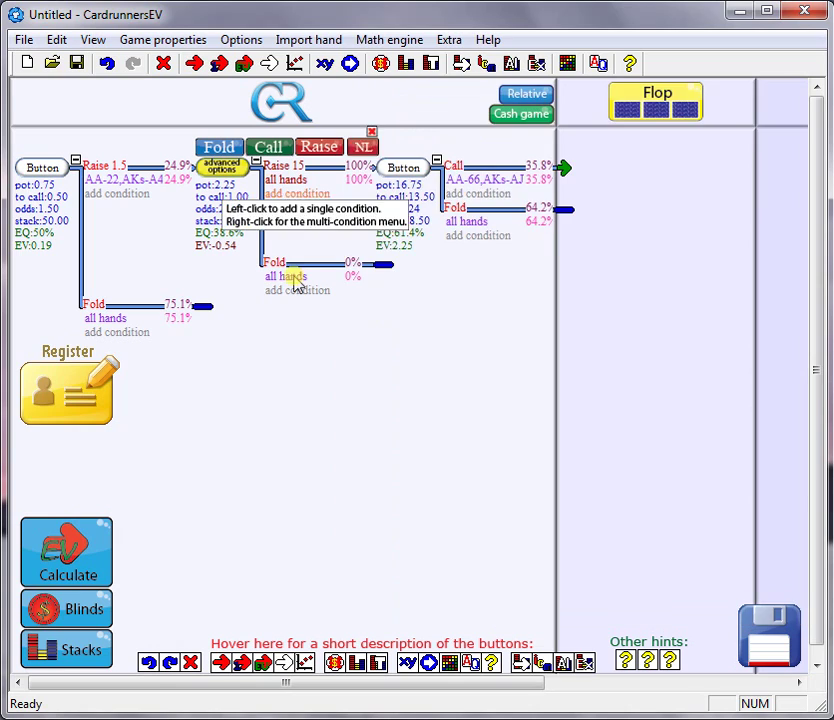
mouse_move(295, 181)
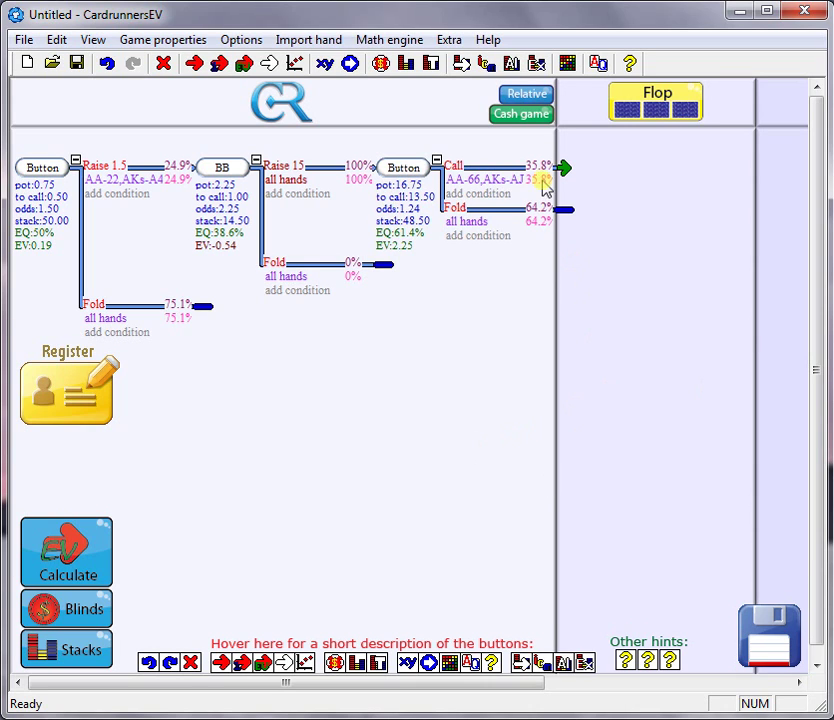
- Remove 77, KQo and KQs from the Button's call range, leaving AA-88, AKs-AJ (6.79%)
left_click(510, 182)
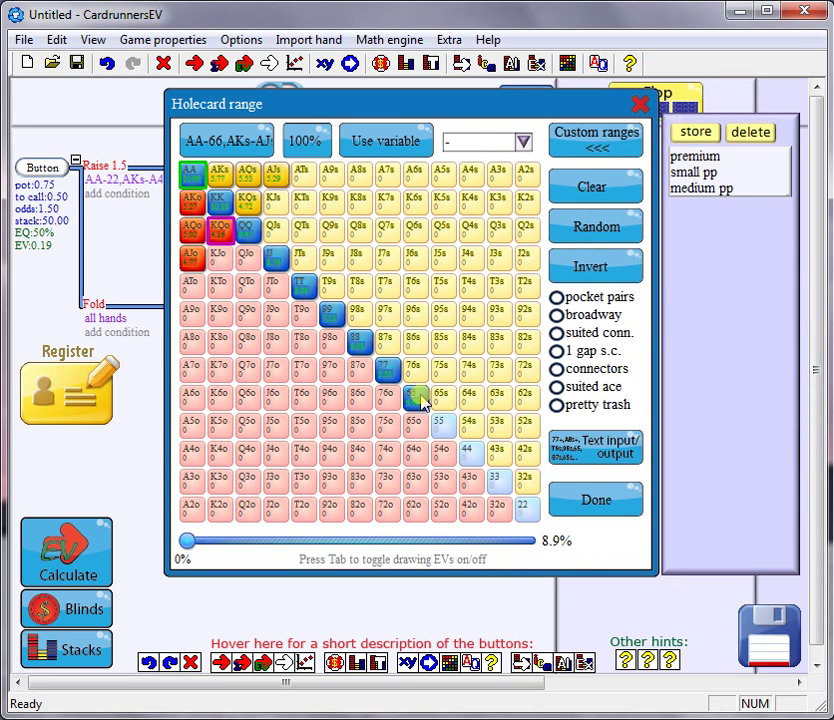
left_click(386, 368)
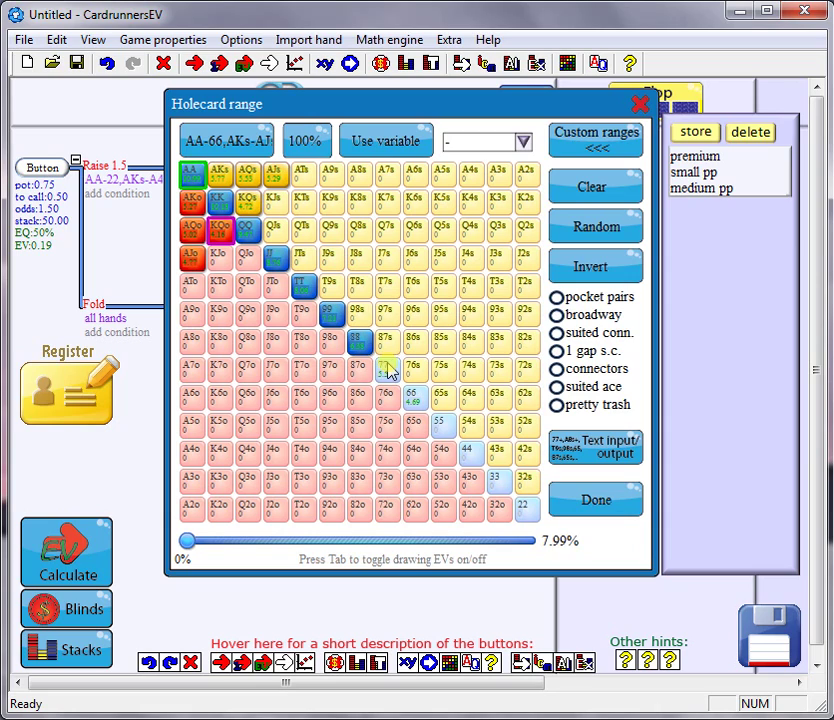
left_click(221, 231)
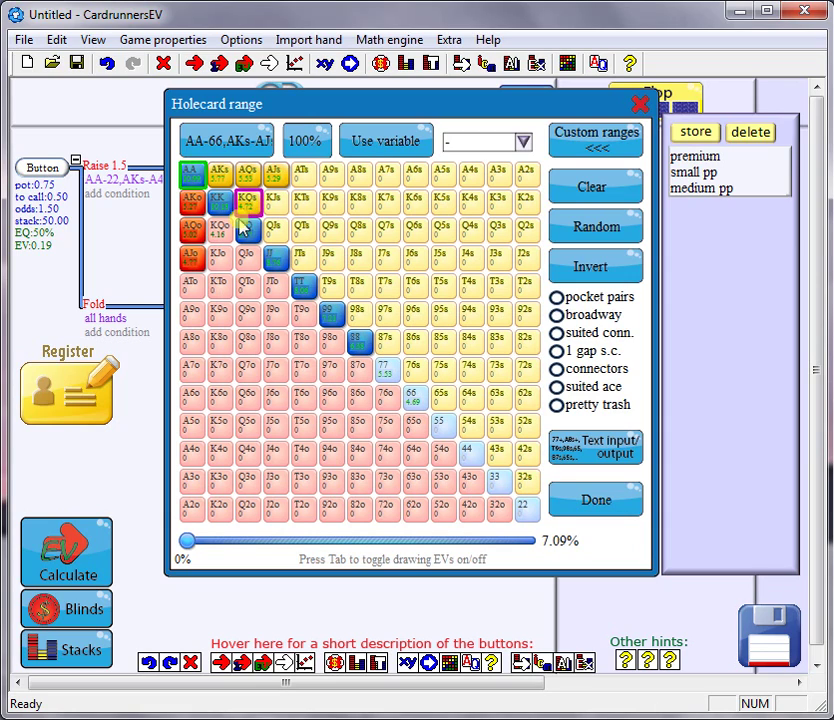
left_click(247, 205)
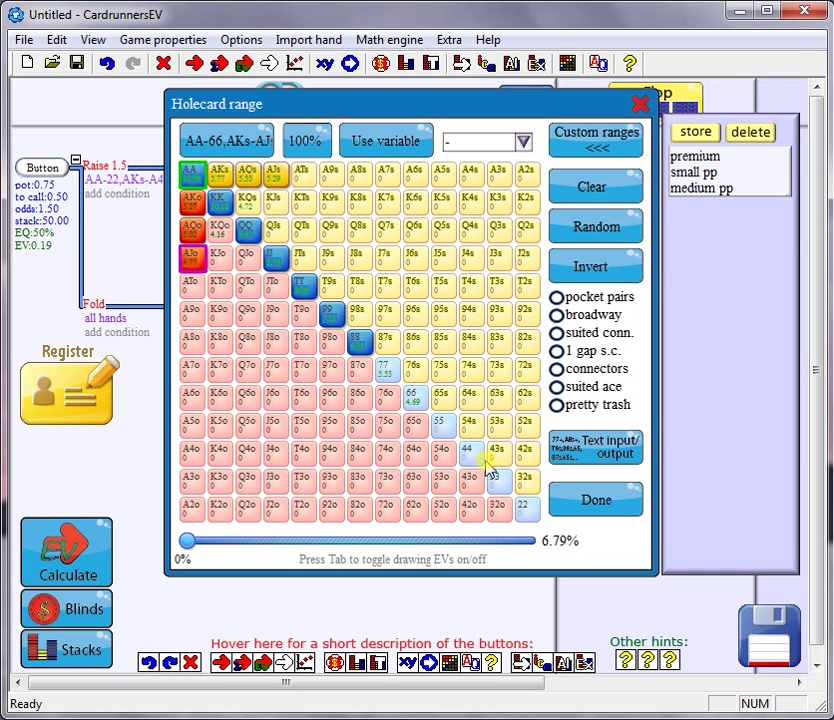
left_click(560, 499)
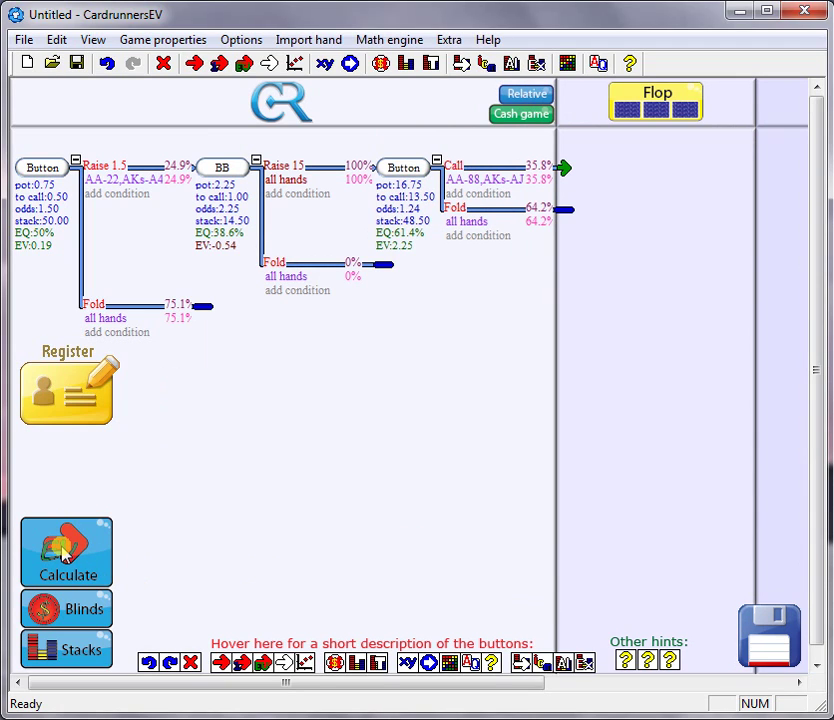
- Recalculate the tree, giving Button open EV 0.09, 27.3% call and BB shove EV -0.021
left_click(65, 553)
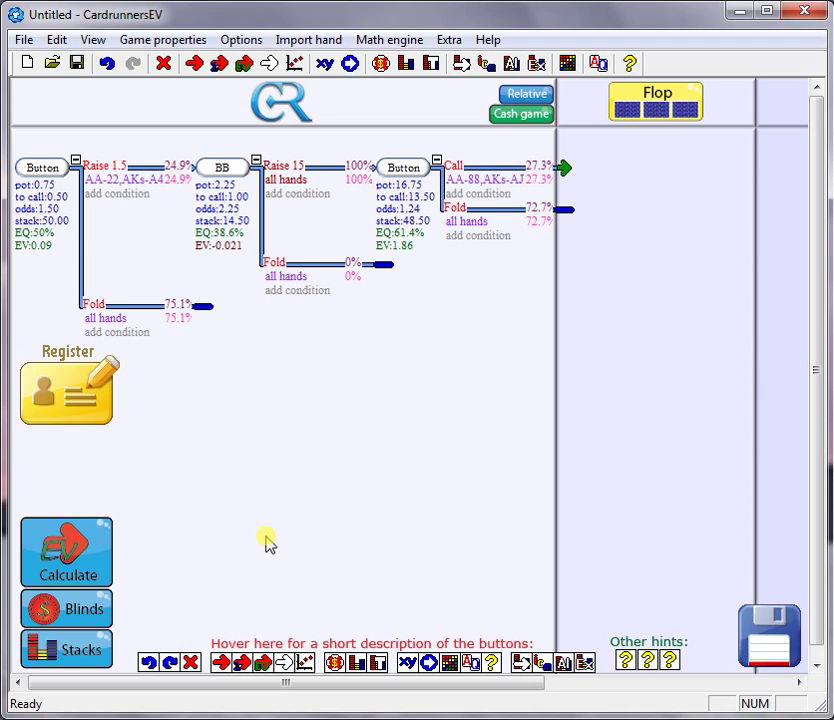
mouse_move(295, 190)
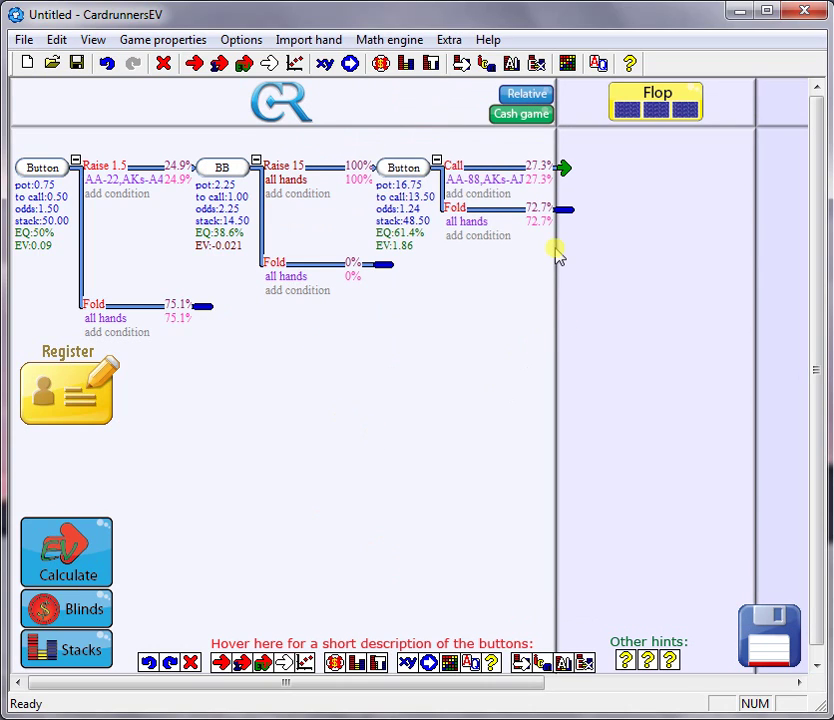
mouse_move(555, 250)
- Remove AJo and 88 from the Button's calling range against the shove
left_click(503, 179)
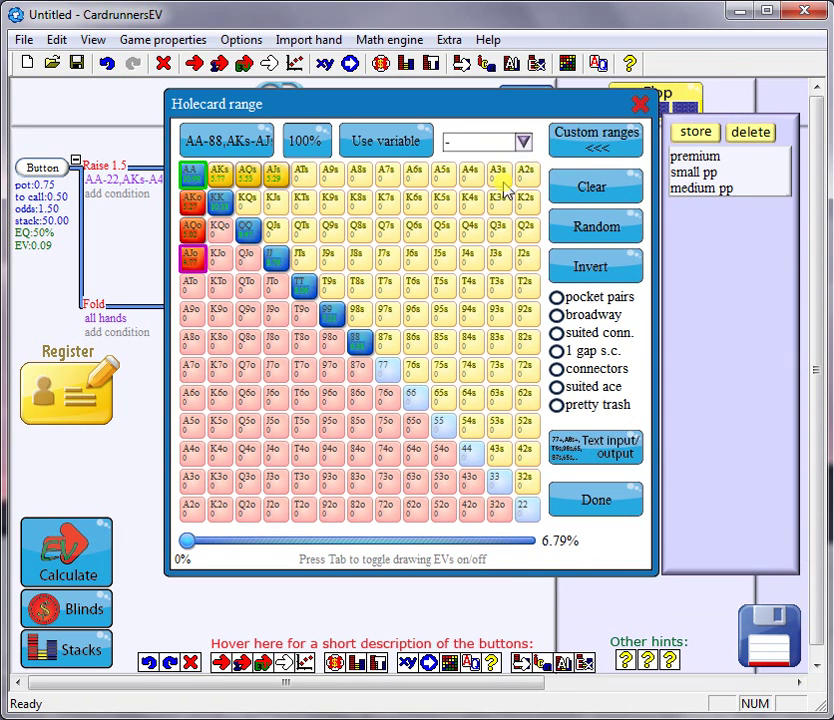
left_click(190, 262)
left_click(356, 338)
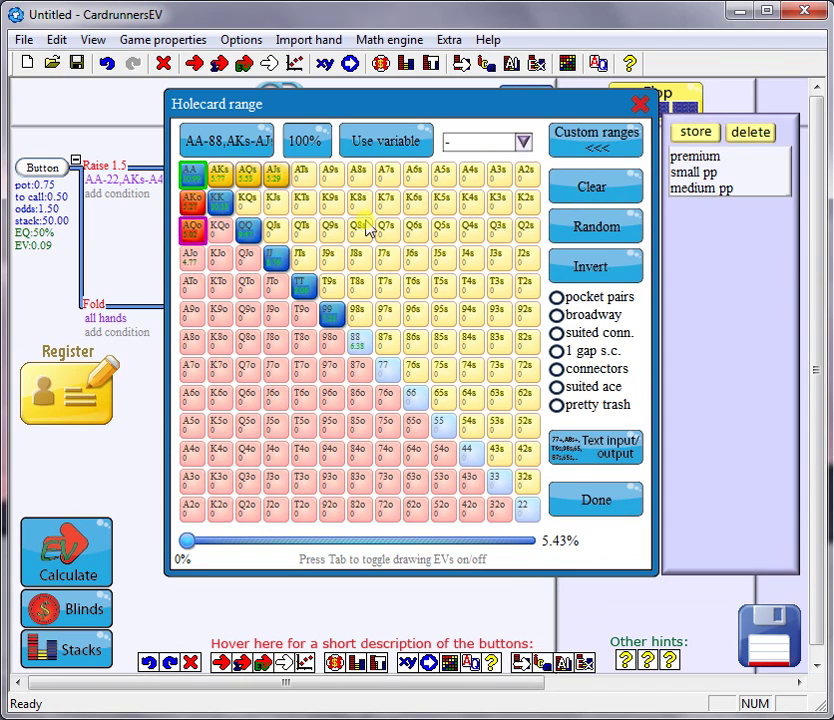
left_click(587, 499)
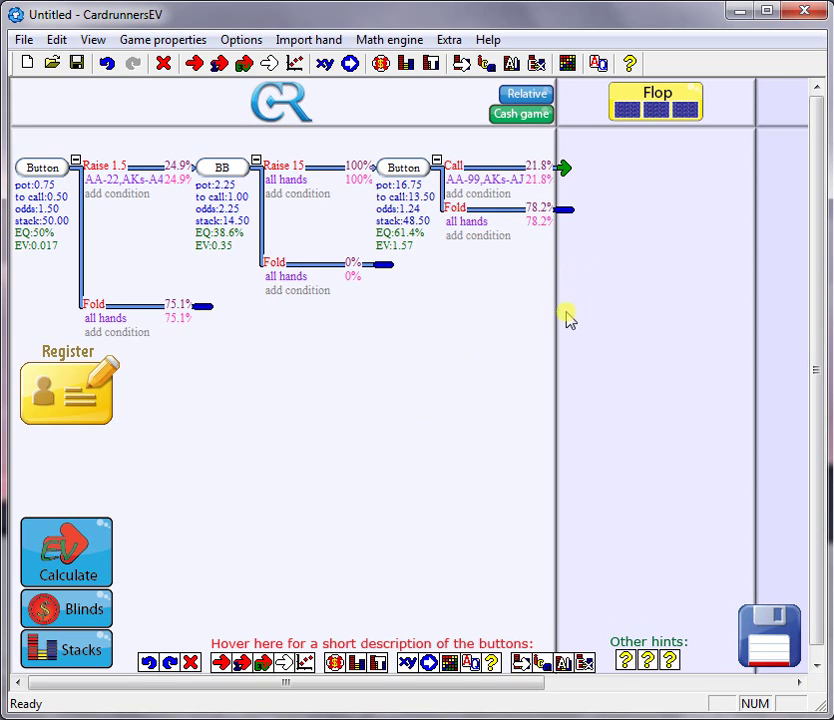
- Narrow the Button's Raise 1.5 opening range to about 15.5% of hands
mouse_move(291, 187)
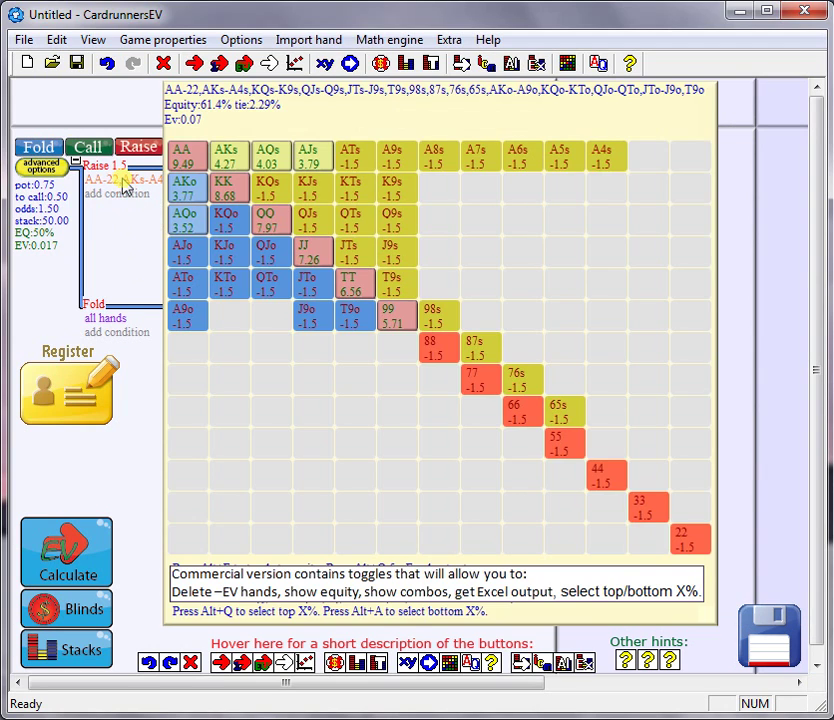
left_click(123, 185)
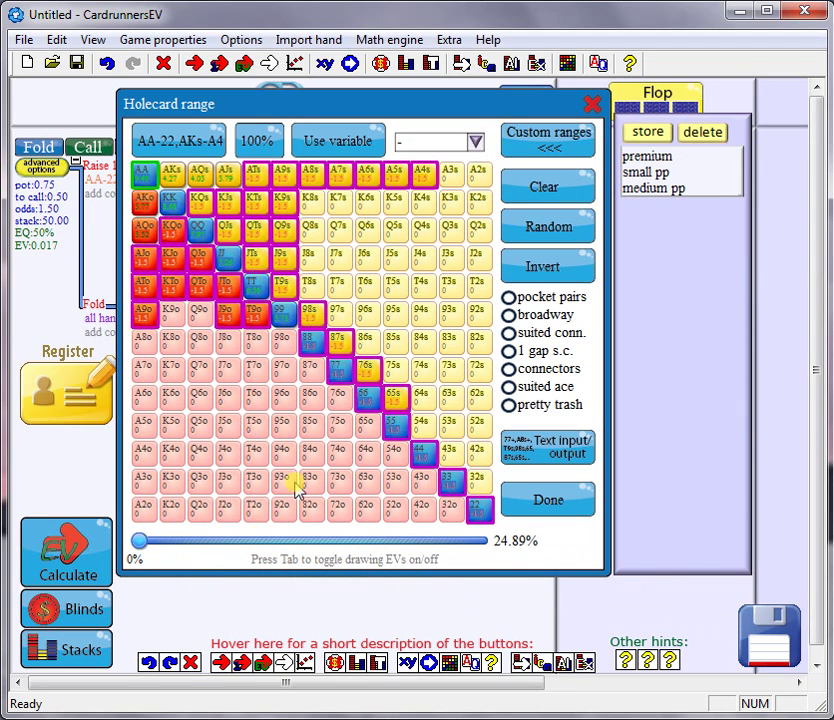
left_click_drag(138, 541, 186, 542)
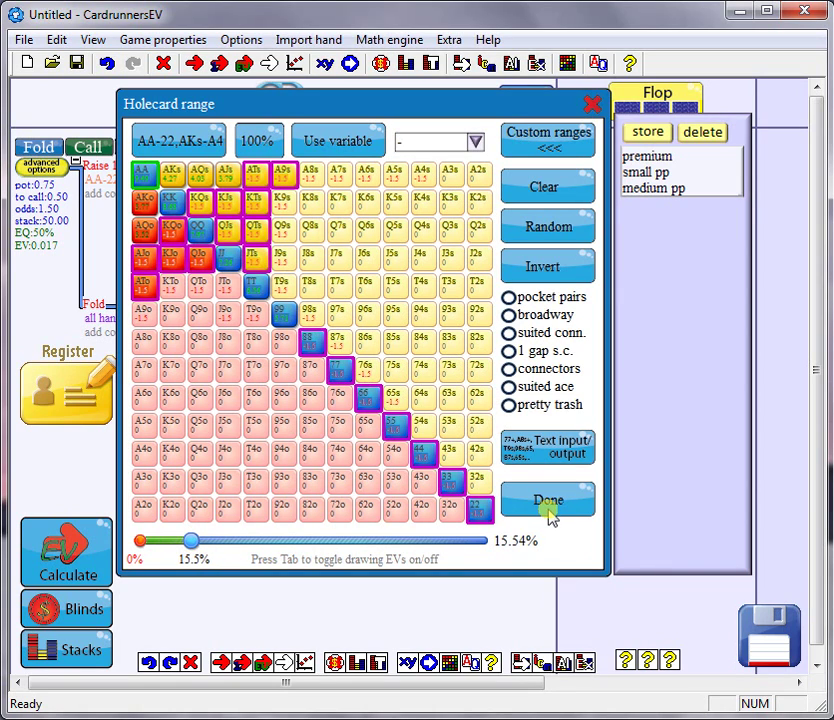
left_click(549, 509)
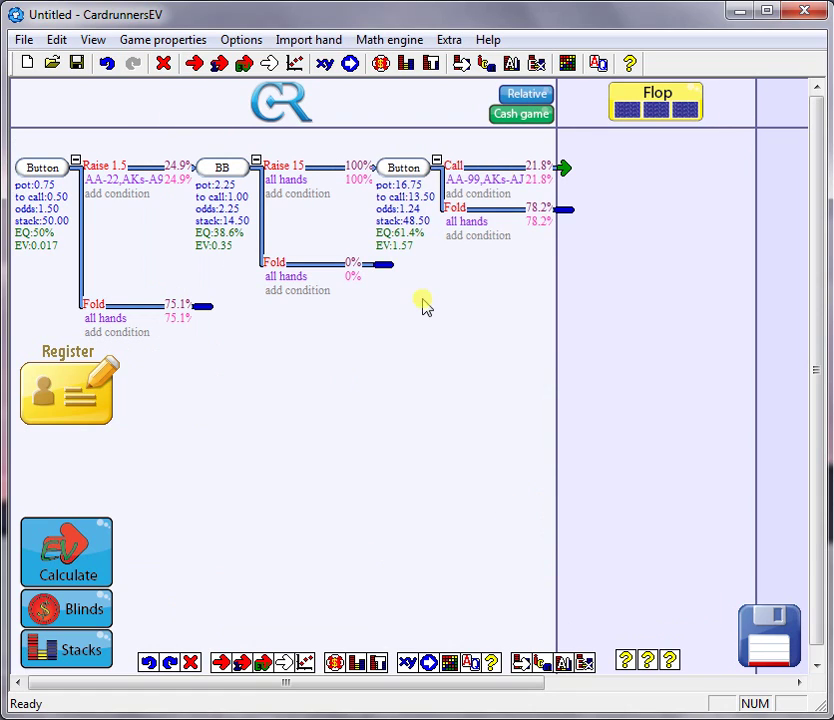
- Recalculate with the 15.5% open, giving Button EV 0.16 and a 35% call
left_click(72, 585)
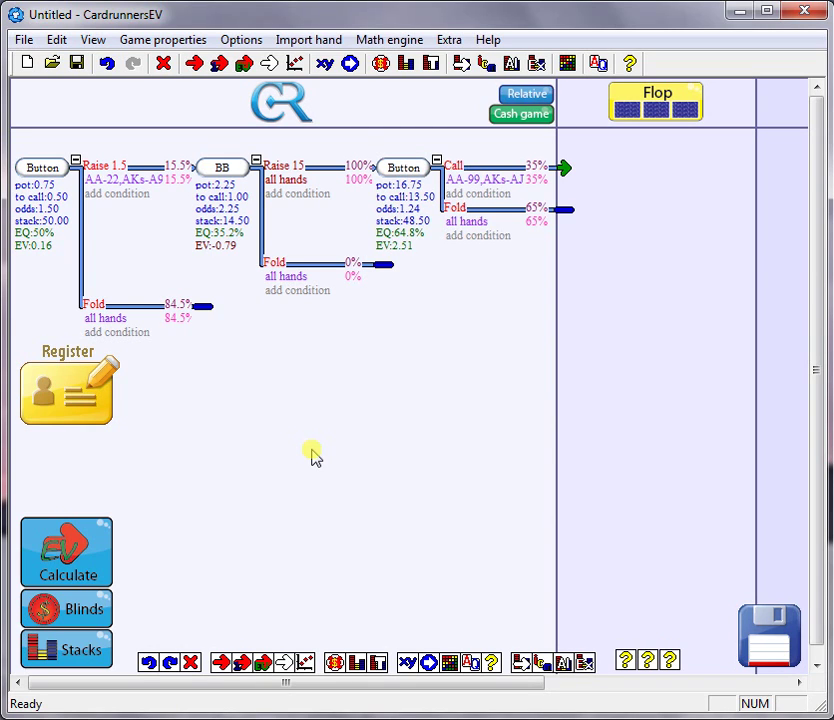
- Drop AJs, AQo, AQs, 99 and TT from the Button's call range, then recalculate
left_click(516, 182)
left_click(274, 174)
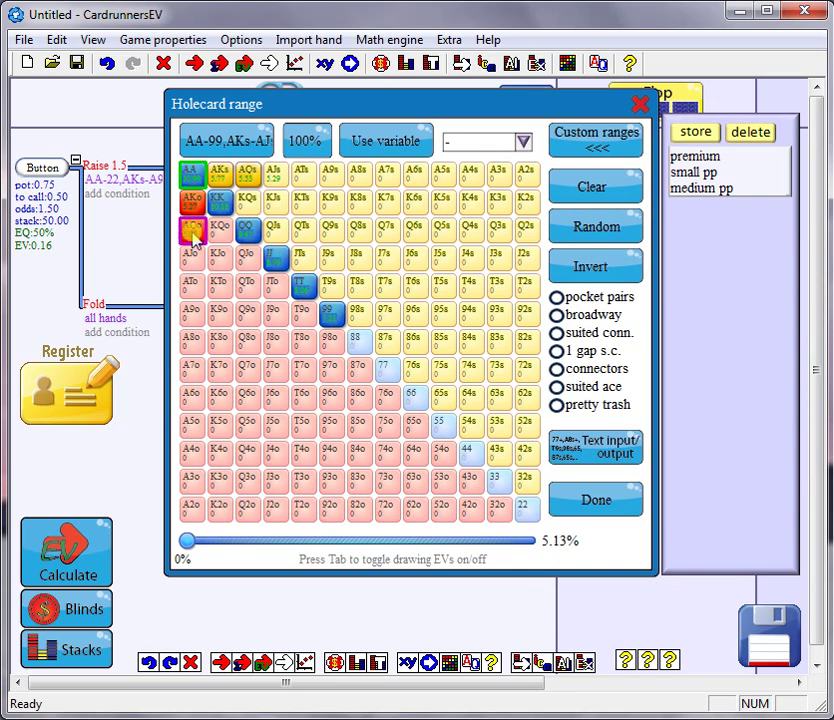
left_click(188, 229)
left_click(247, 176)
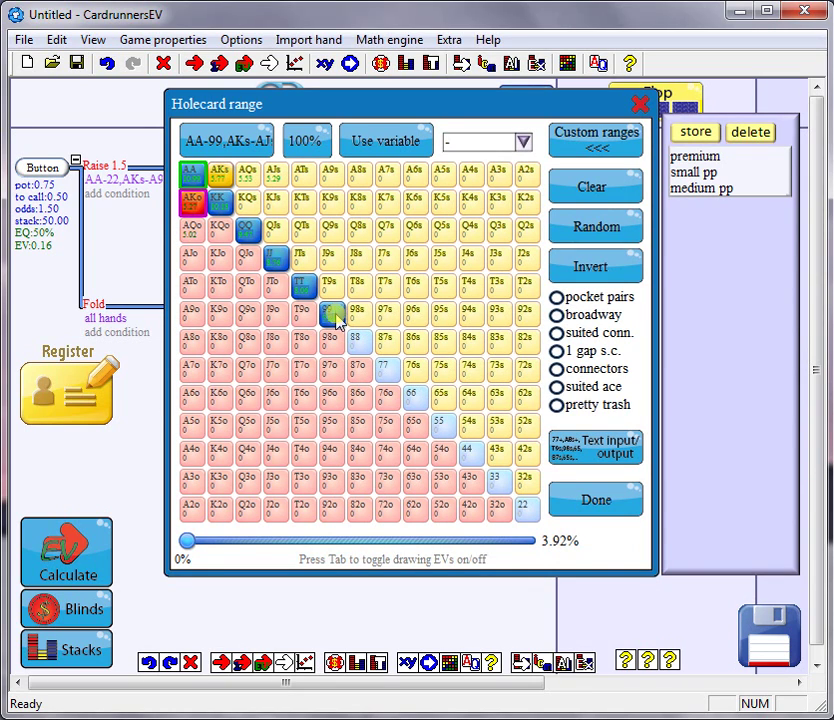
left_click(331, 314)
left_click(310, 287)
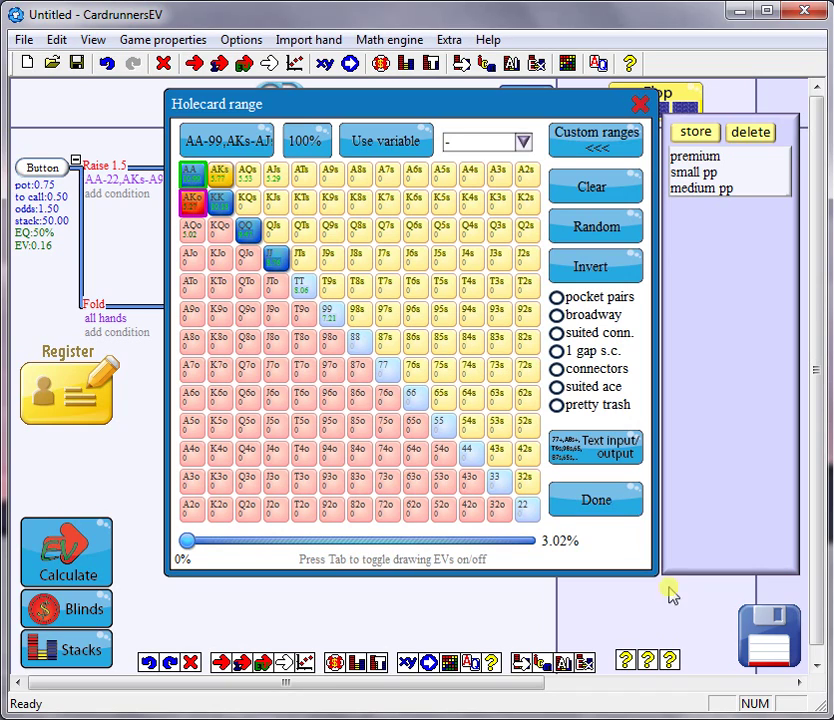
left_click(605, 505)
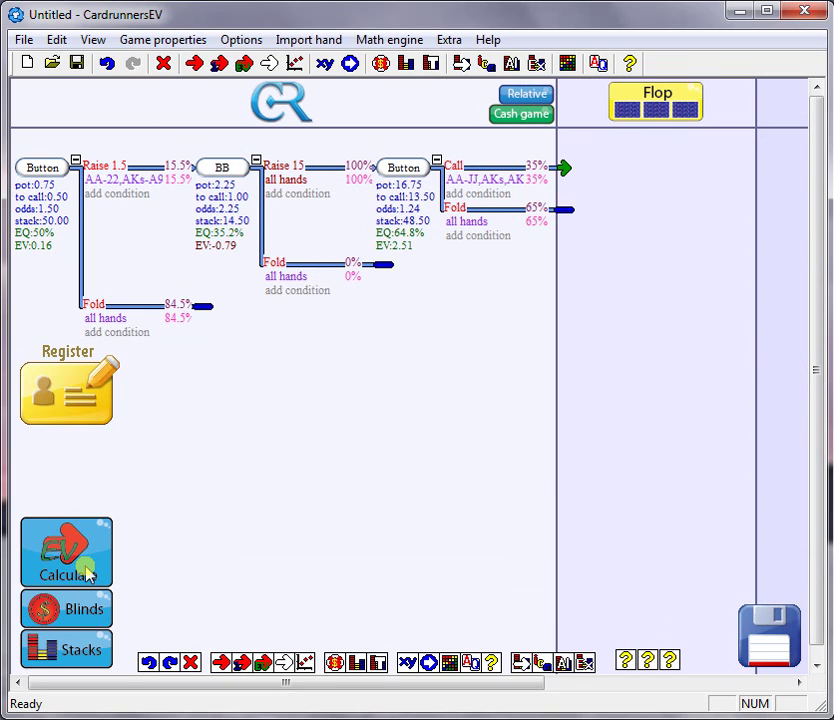
left_click(88, 572)
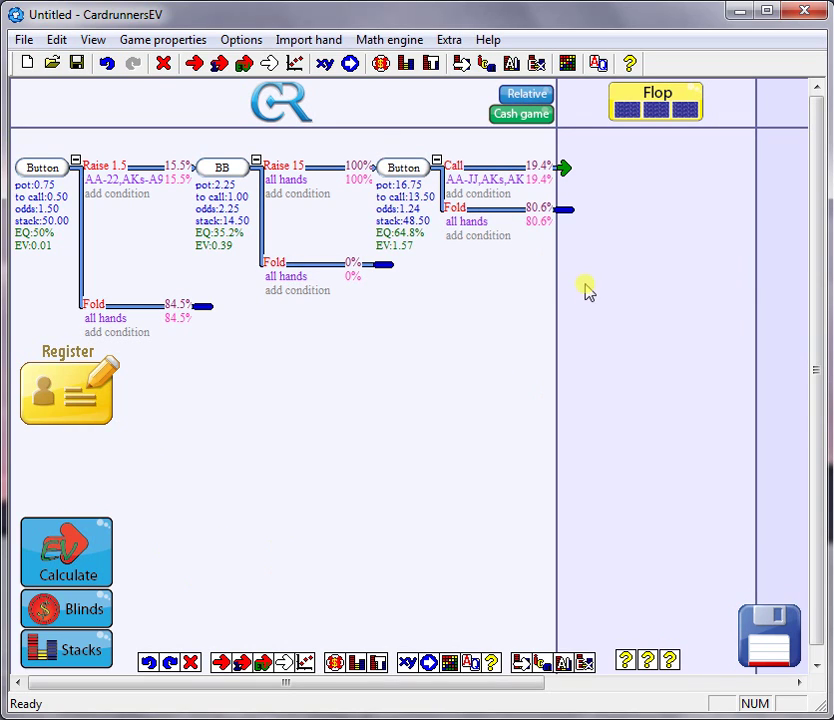
- Show the per-hand EV grid for BB's all-hands shove: equity 35.2%, EV 0.39, AA 3.42
mouse_move(283, 184)
- Set the Button's opening range slider to about 35.75%, removing 53s and 54s
mouse_move(292, 183)
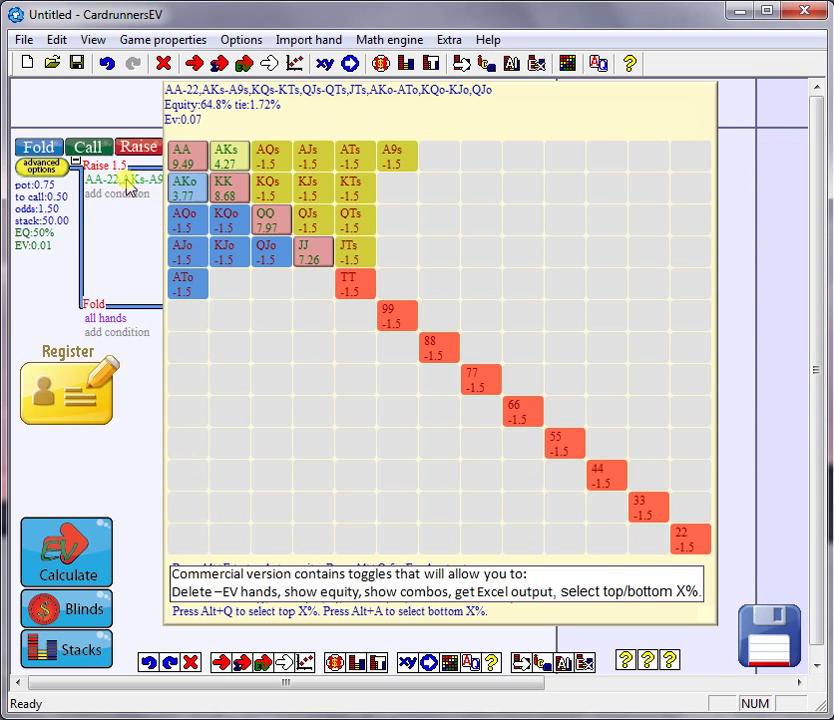
left_click(132, 181)
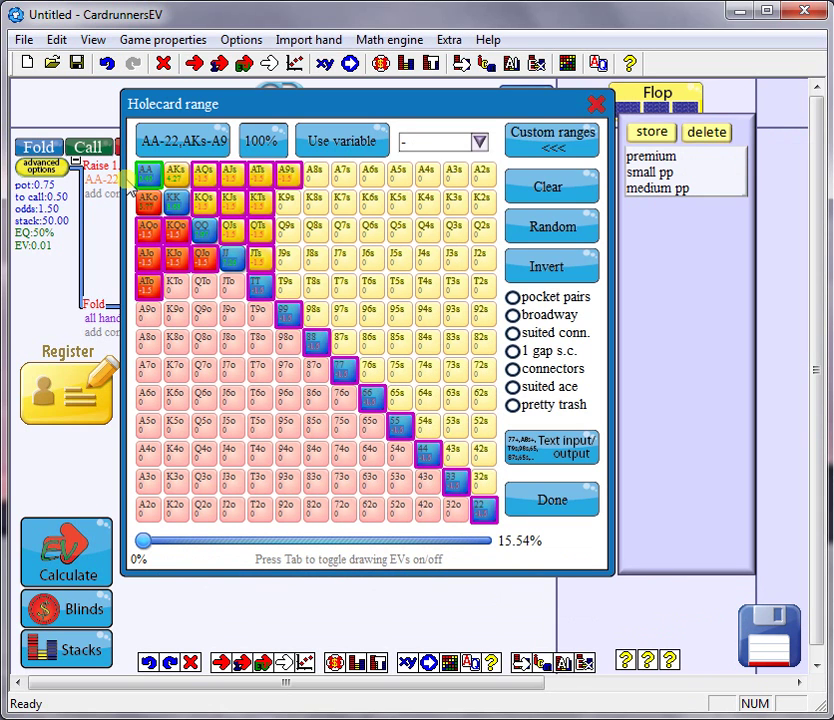
left_click_drag(143, 541, 263, 562)
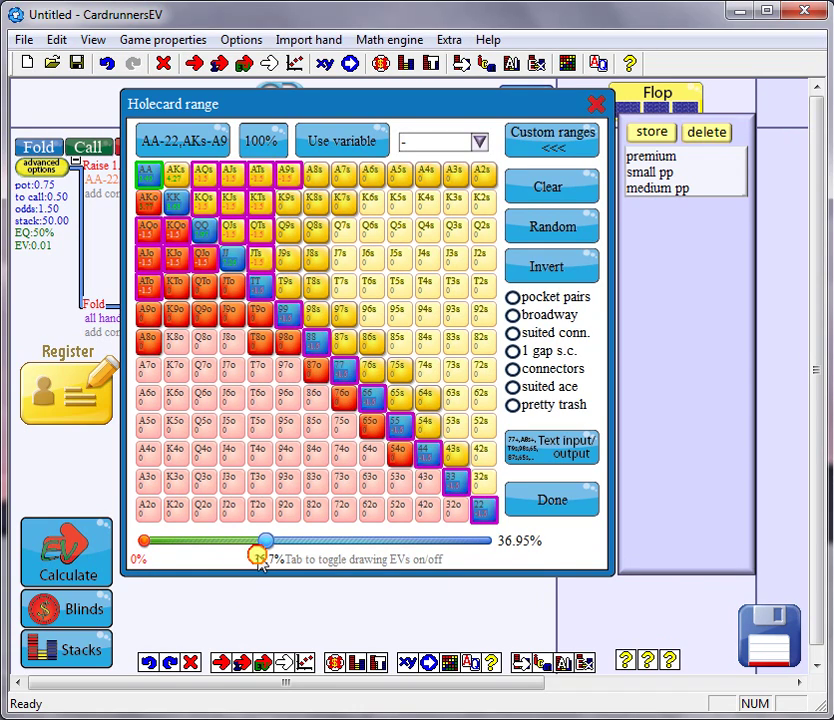
left_click_drag(258, 563, 254, 557)
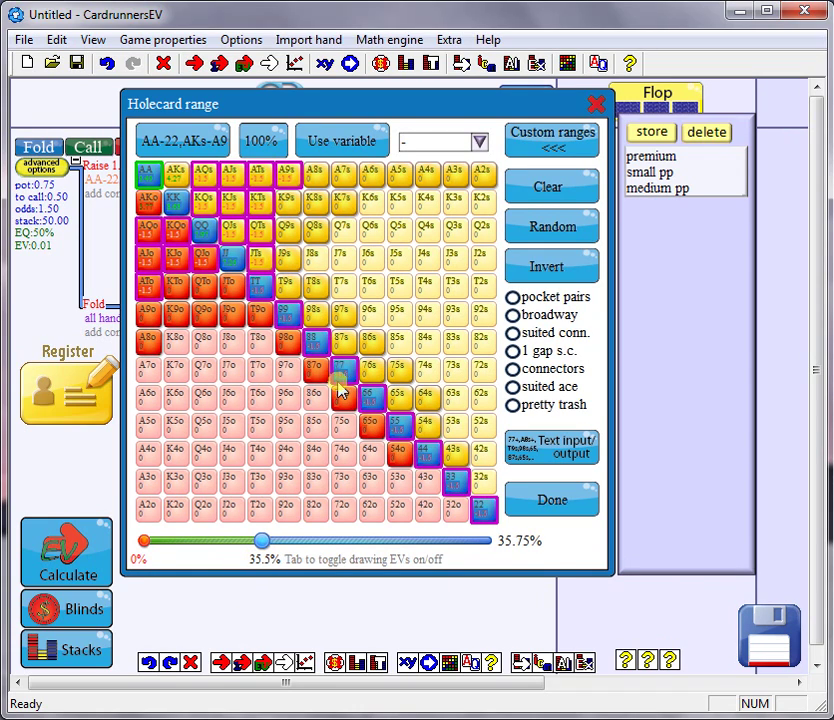
left_click(447, 428)
left_click(426, 428)
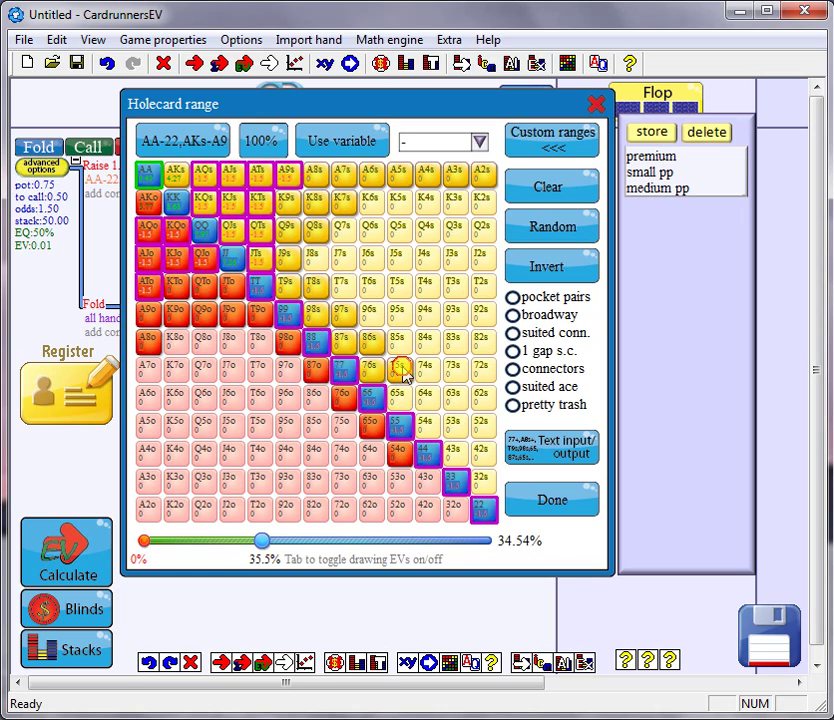
- Rebuild the open from pairs, broadways, suited/one-gap/offsuit connectors and suited aces, minus 43s, 54o, 53s
left_click(536, 186)
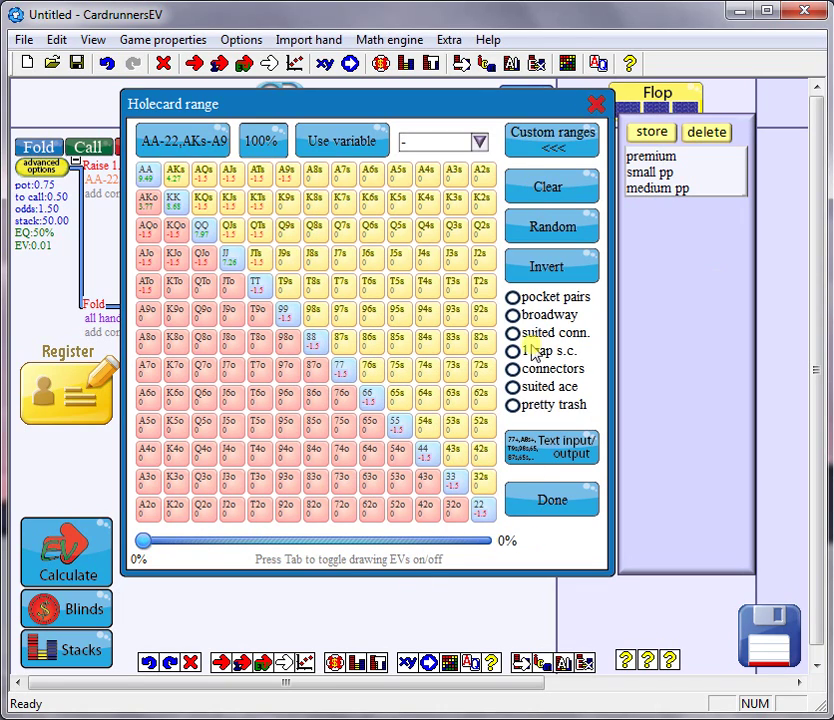
left_click(512, 297)
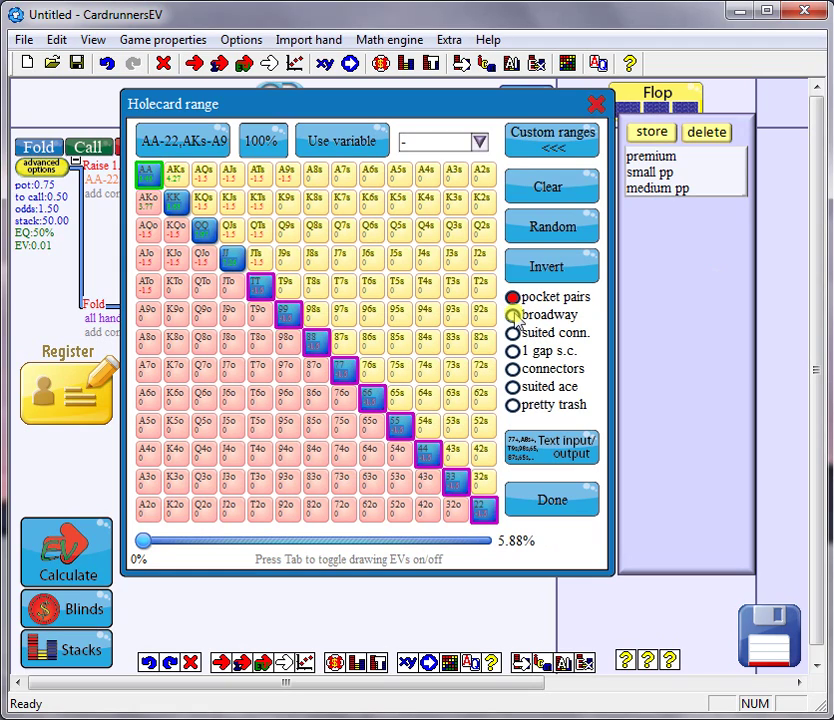
left_click(513, 315)
left_click(513, 333)
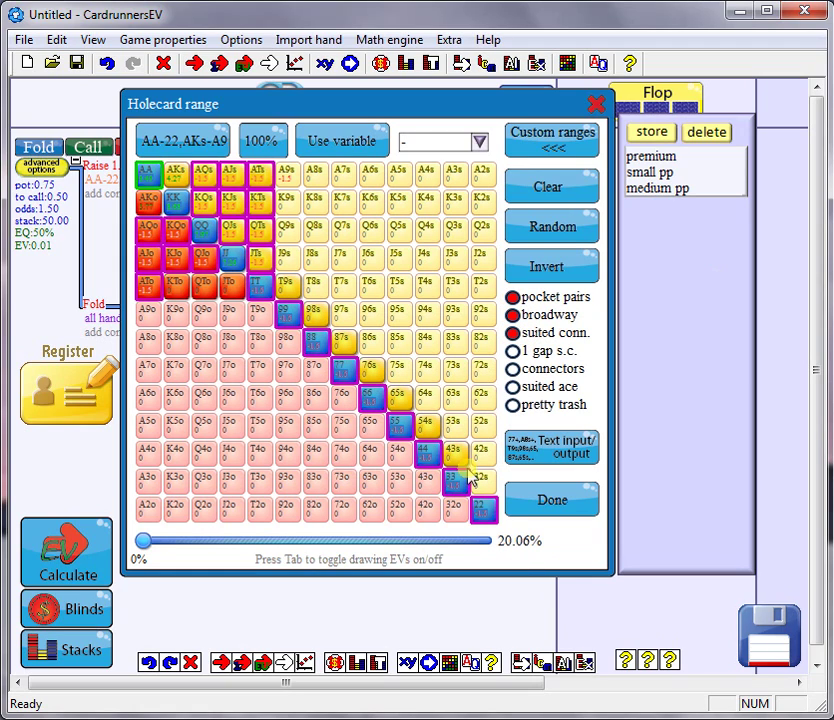
left_click(453, 446)
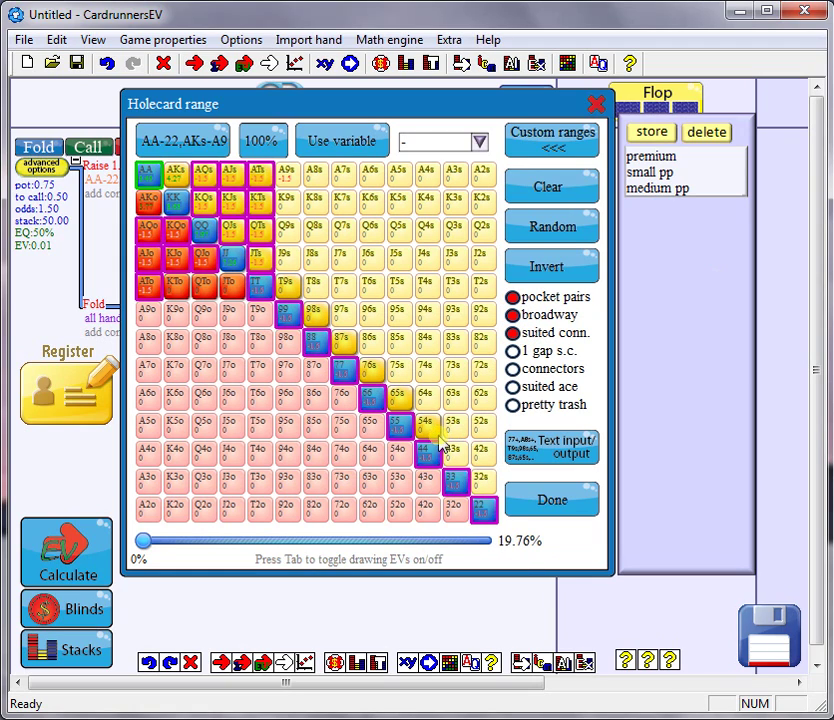
left_click(512, 351)
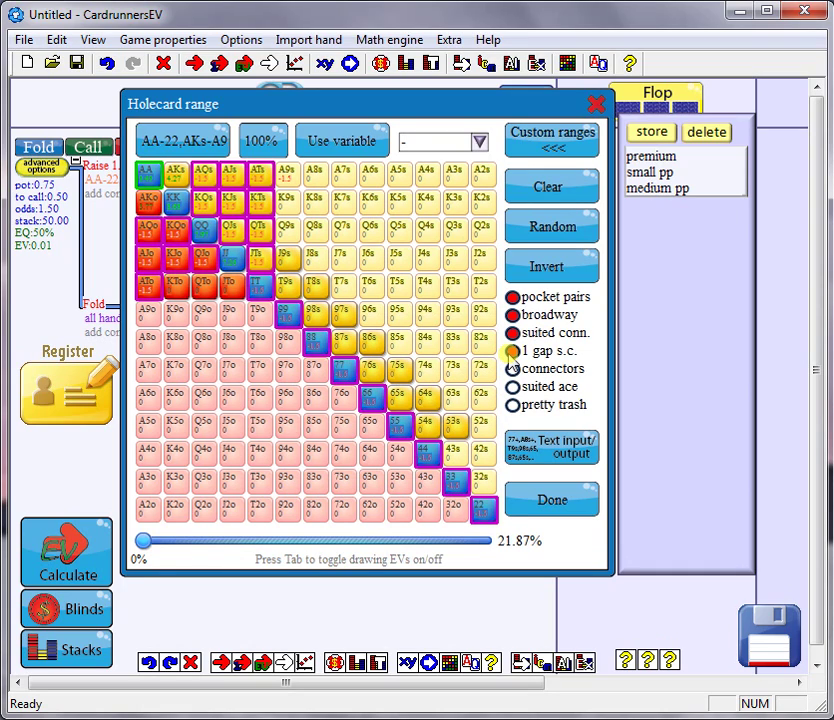
left_click(512, 368)
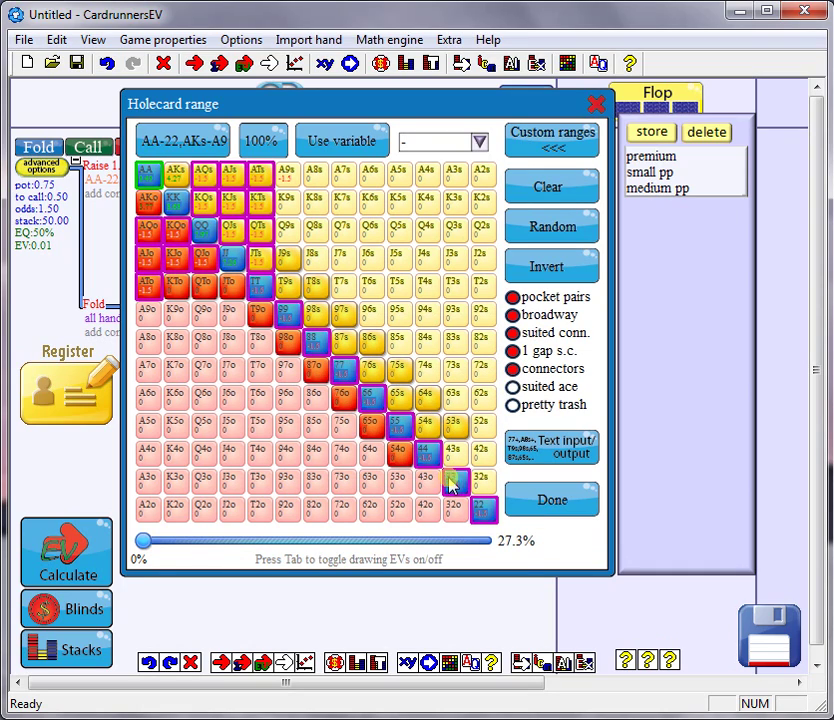
left_click(400, 449)
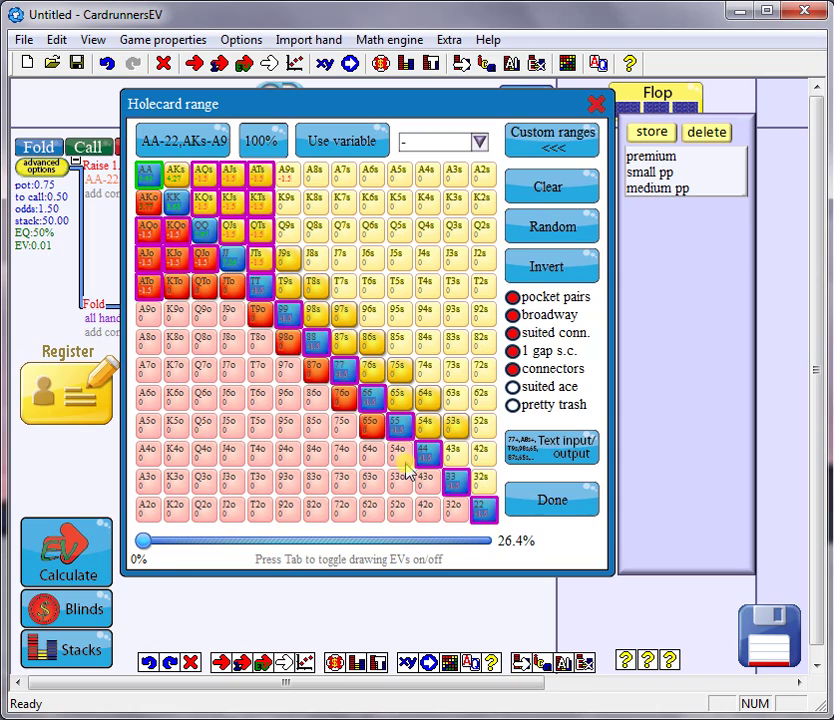
left_click(455, 428)
left_click(512, 386)
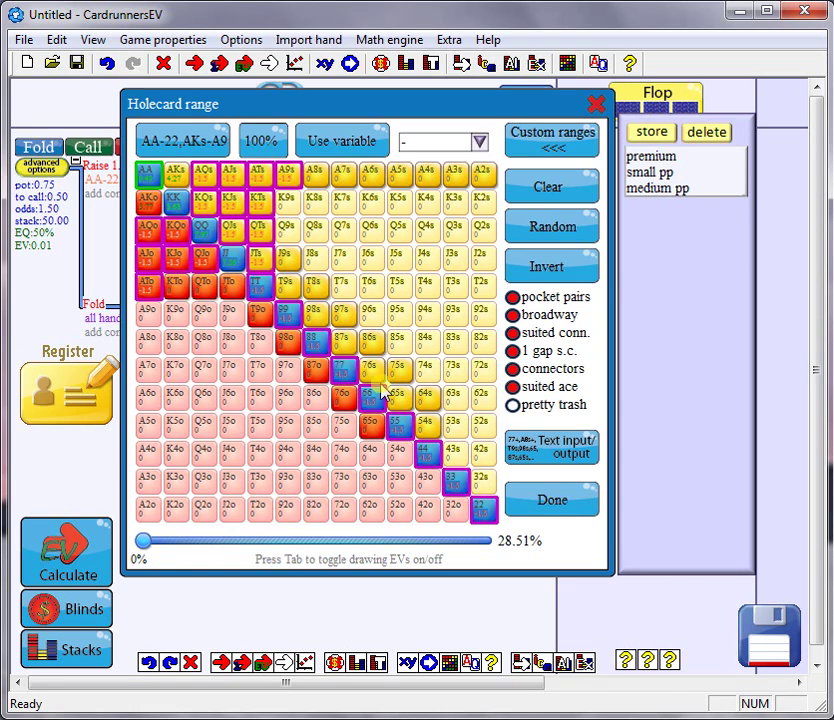
- Add offsuit aces A9o through A2o, remove 54s and 64s, and confirm the range
left_click(148, 310)
left_click(148, 338)
left_click(148, 366)
left_click(148, 394)
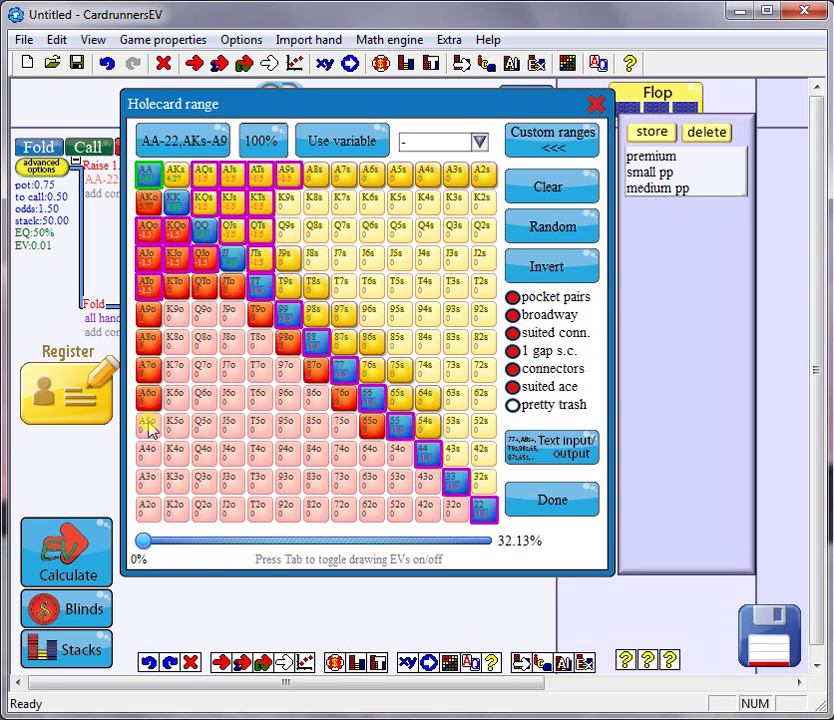
left_click(148, 424)
left_click(148, 450)
left_click(148, 478)
left_click(148, 506)
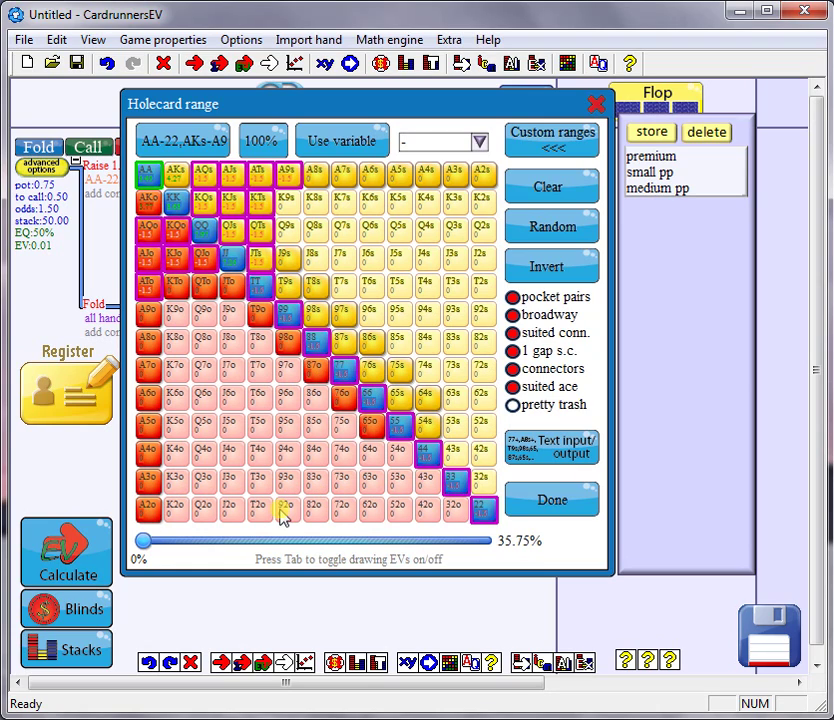
left_click(420, 430)
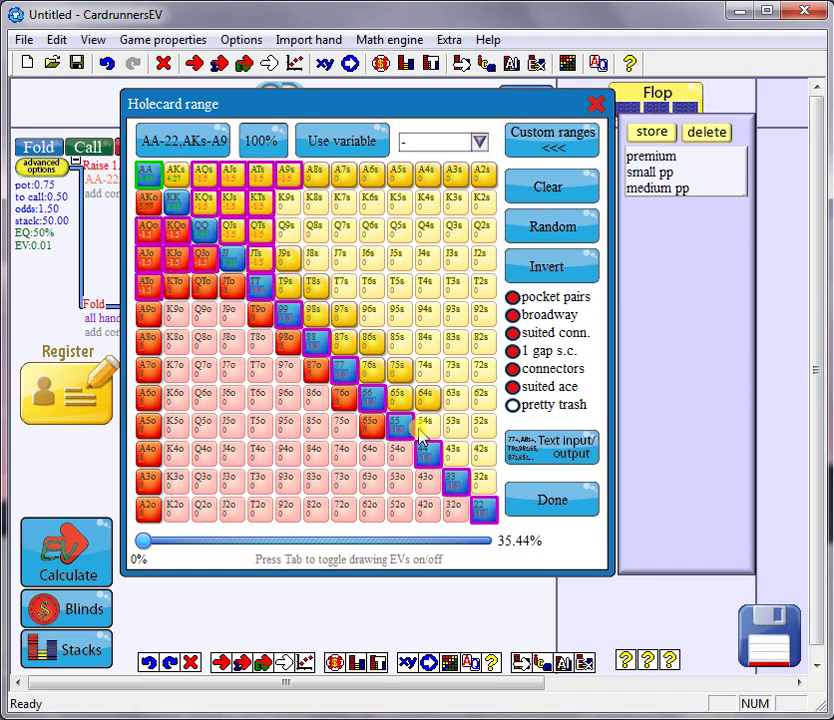
left_click(423, 408)
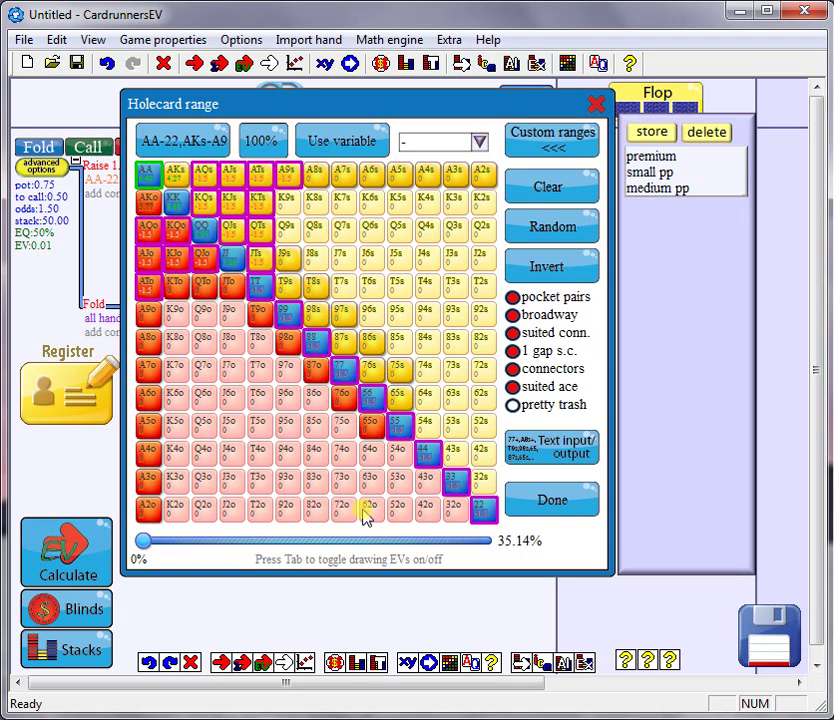
left_click(548, 496)
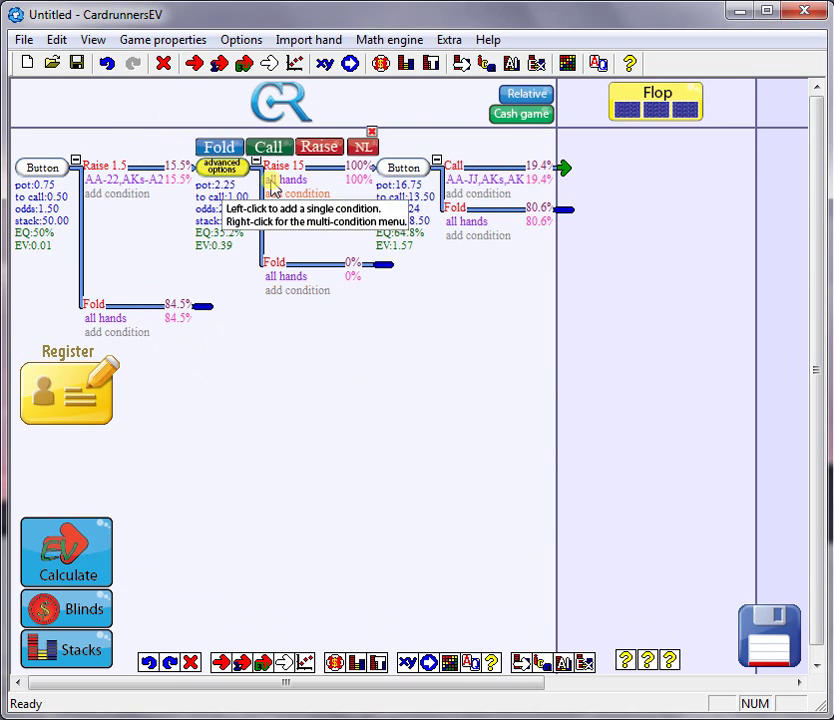
- Reset the Button's calling range to pocket pairs 55 and higher
mouse_move(285, 180)
left_click(470, 180)
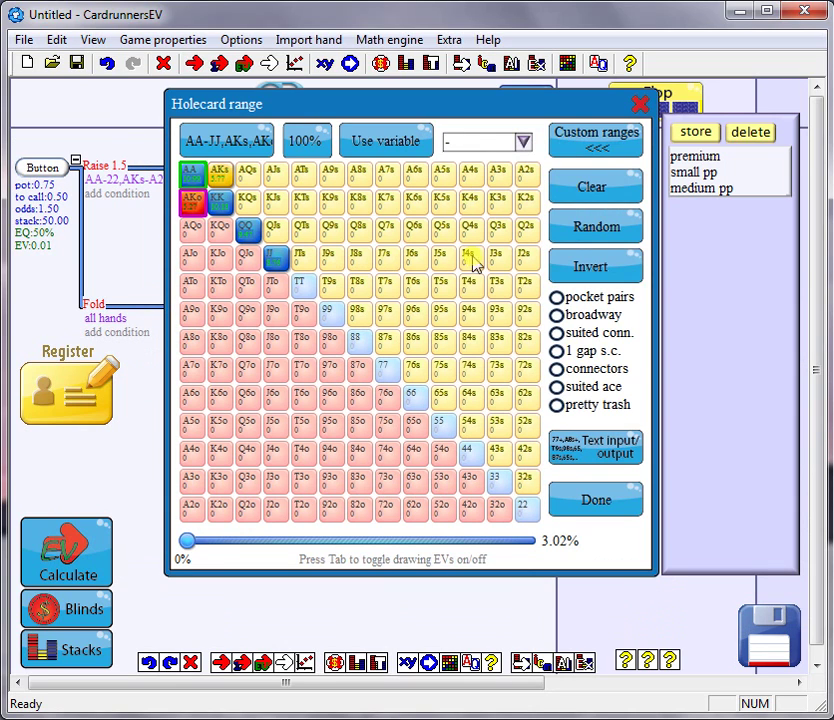
left_click(589, 194)
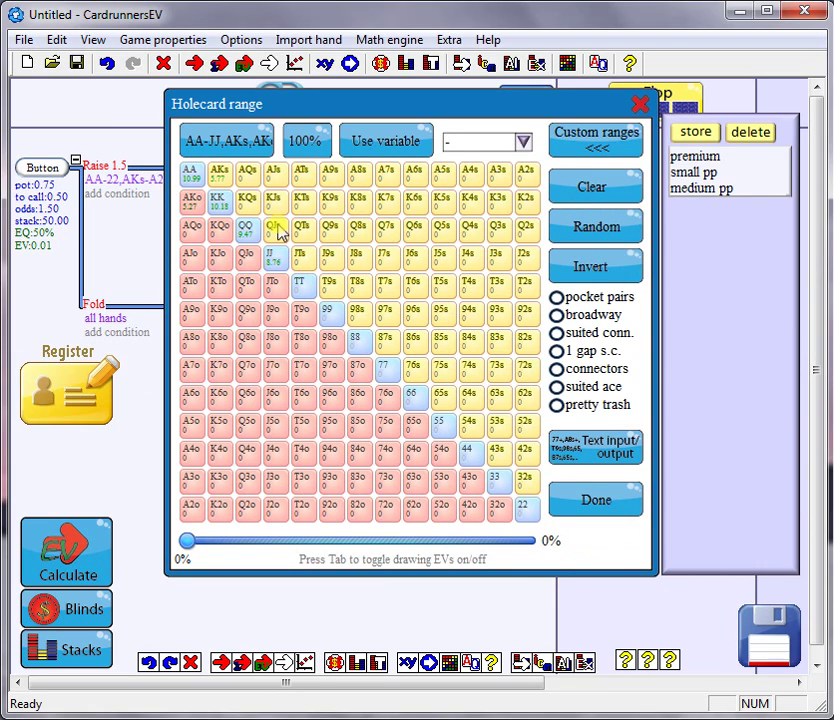
left_click(557, 297)
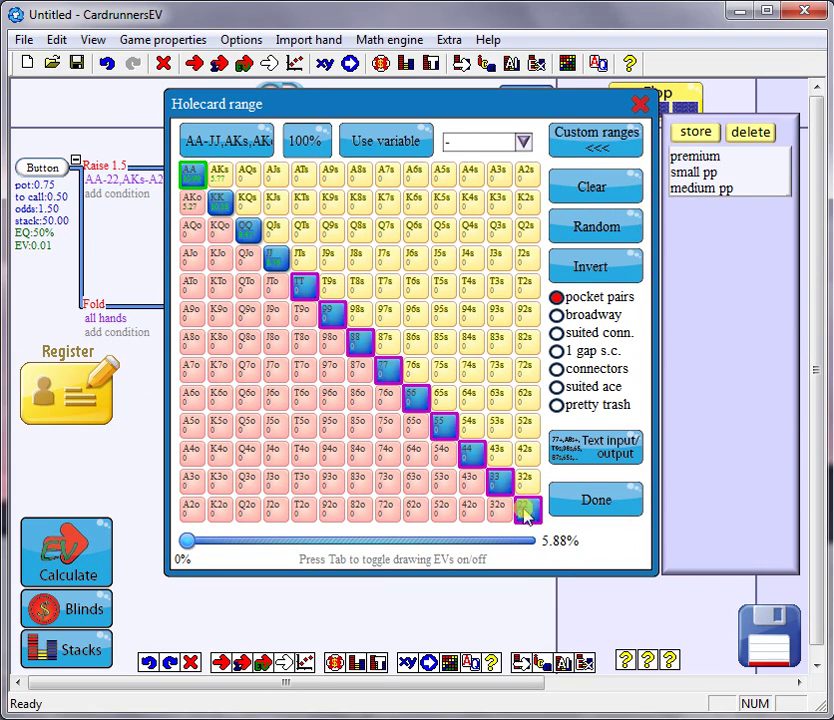
left_click(527, 505)
left_click(500, 484)
left_click(472, 453)
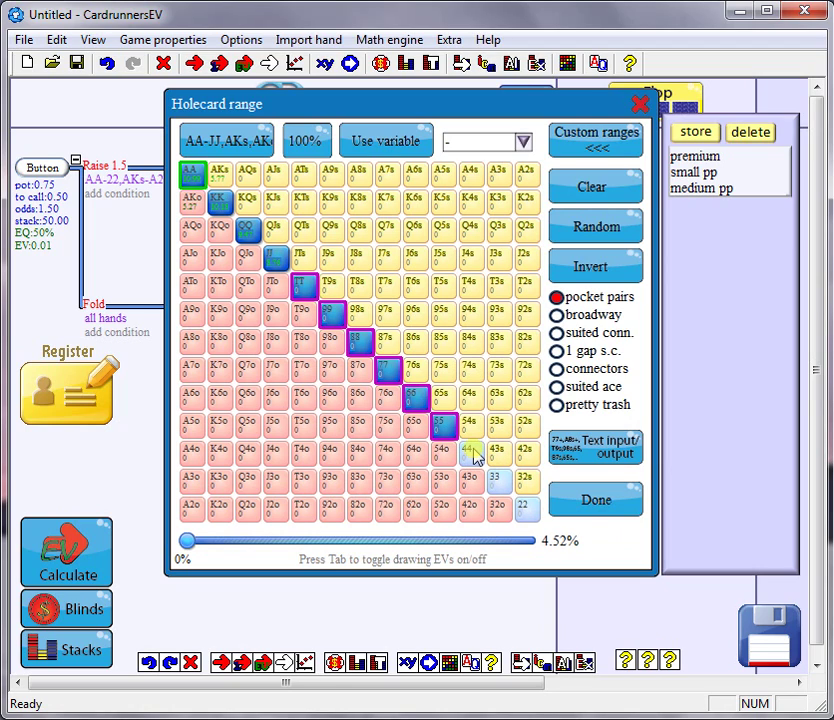
- Add AKs-A8s and AKo-ATo to the calling range
left_click(220, 174)
left_click(191, 201)
left_click(195, 230)
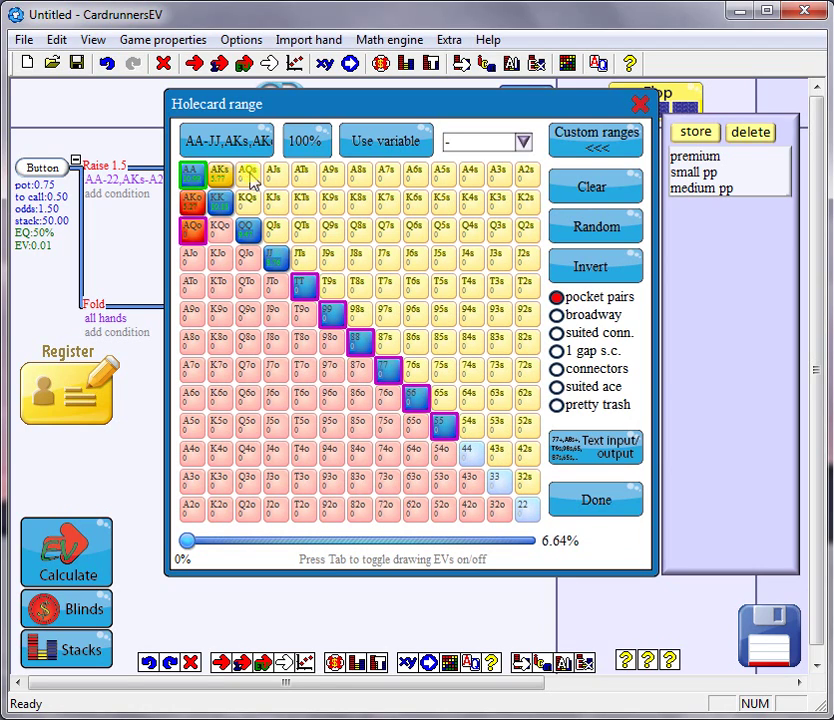
left_click(247, 175)
left_click(276, 176)
left_click(190, 258)
left_click(191, 285)
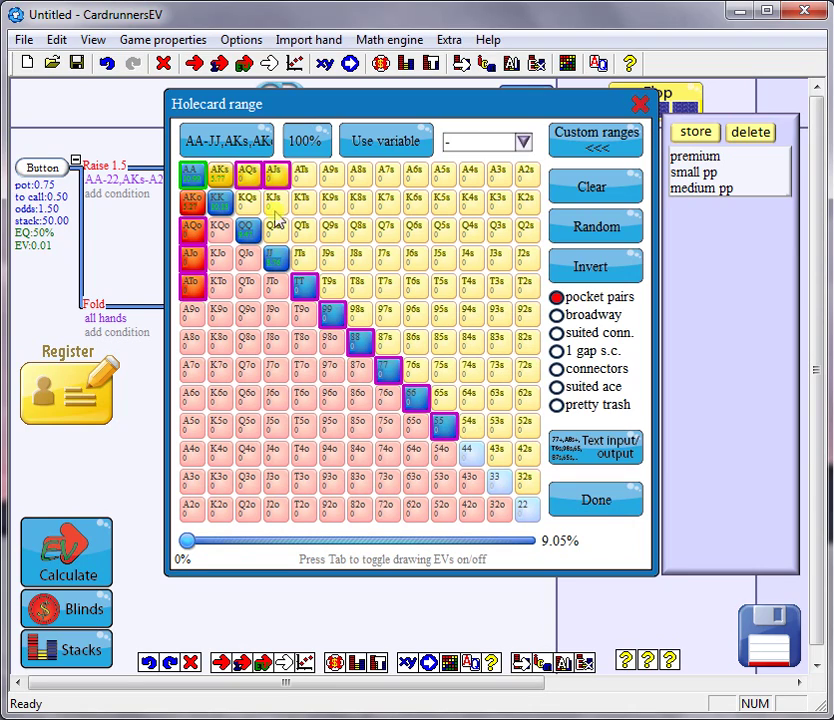
left_click(303, 177)
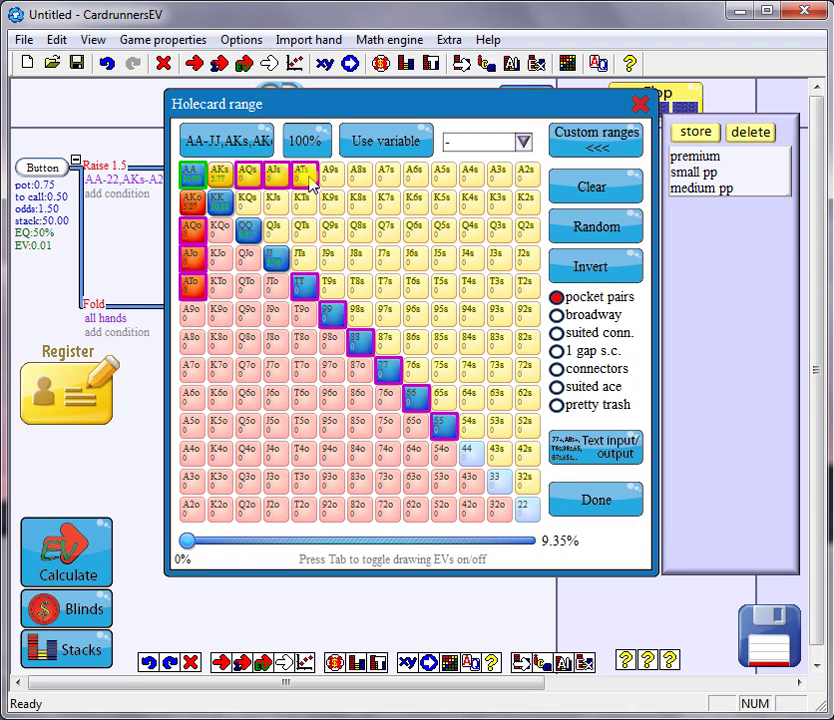
left_click(332, 177)
left_click(356, 180)
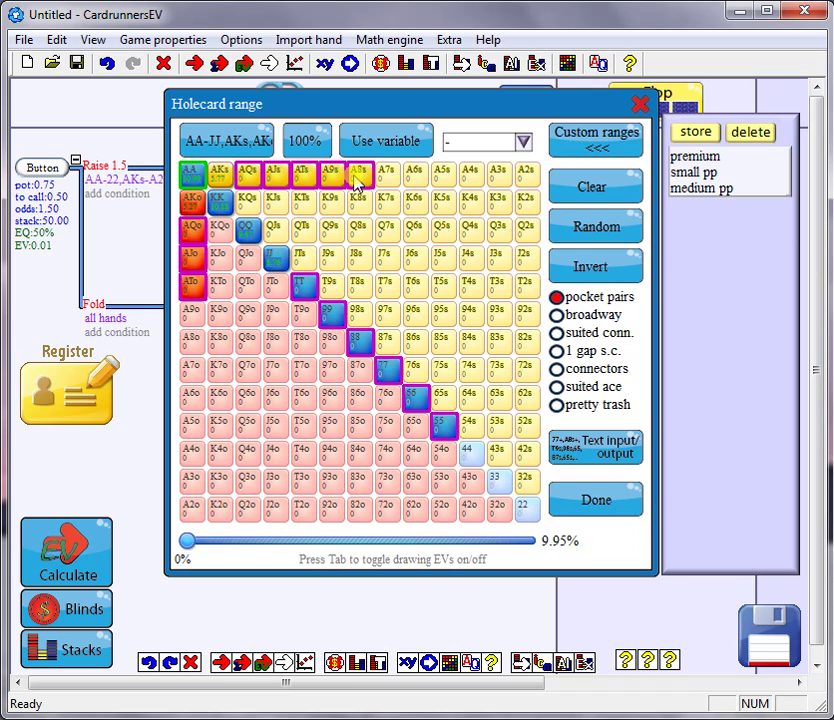
- Add KQs, KQo and KJs to the calling range and confirm it
left_click(248, 204)
left_click(224, 234)
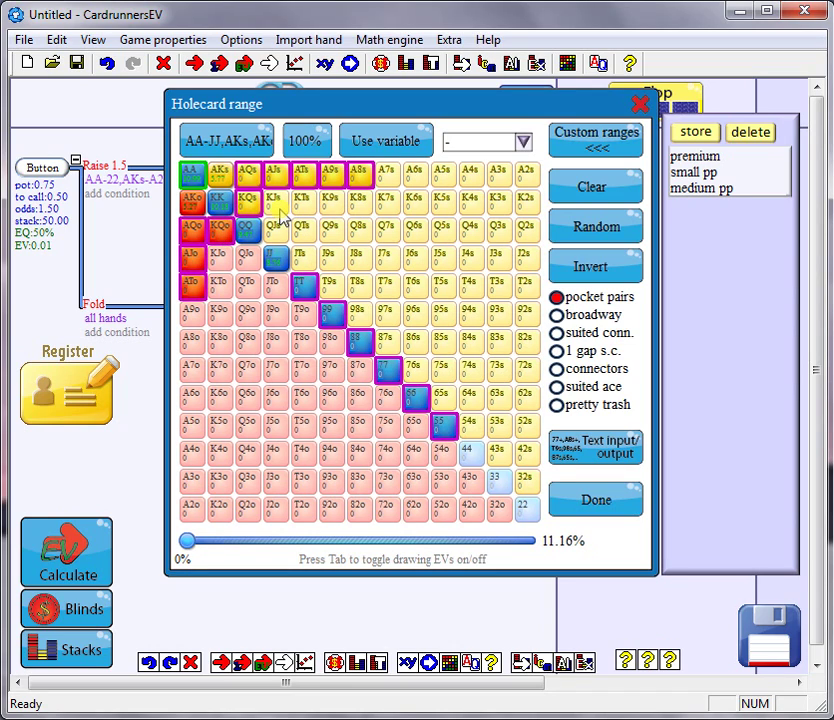
left_click(280, 212)
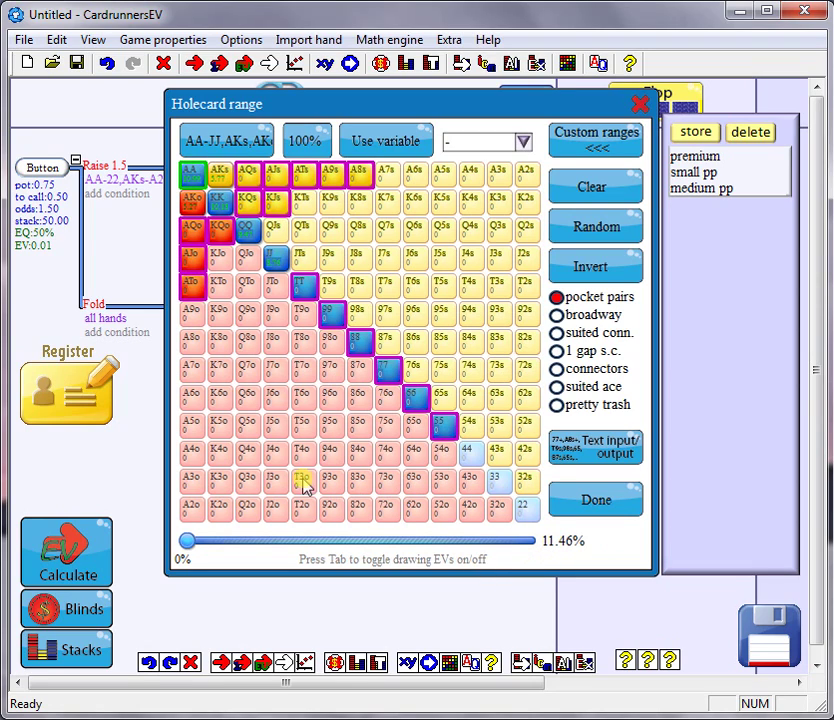
left_click(596, 515)
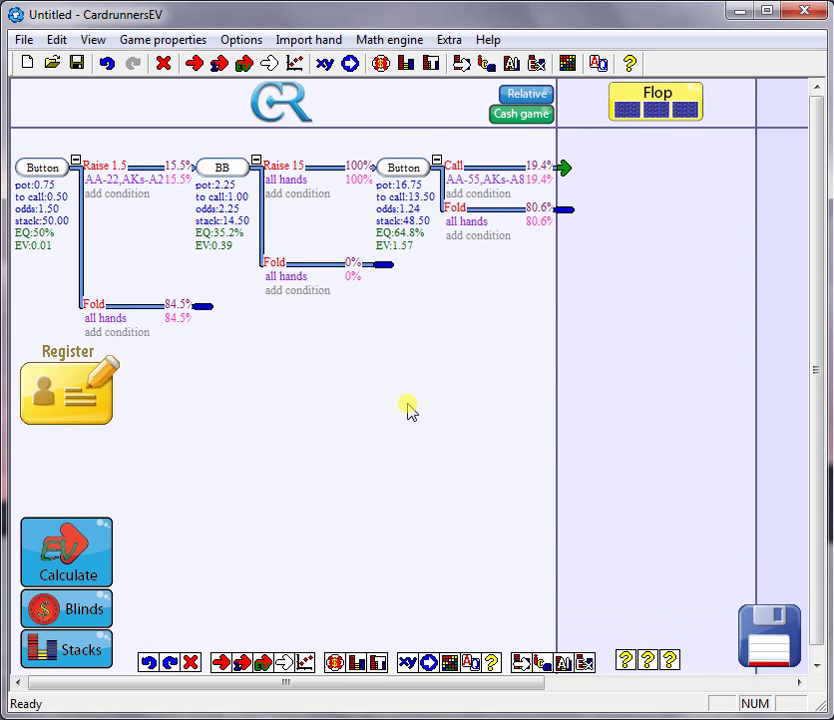
- Recalculate the tree: Button opens 35.1% at EV 0.15, BB shove EV -0.16
left_click(66, 570)
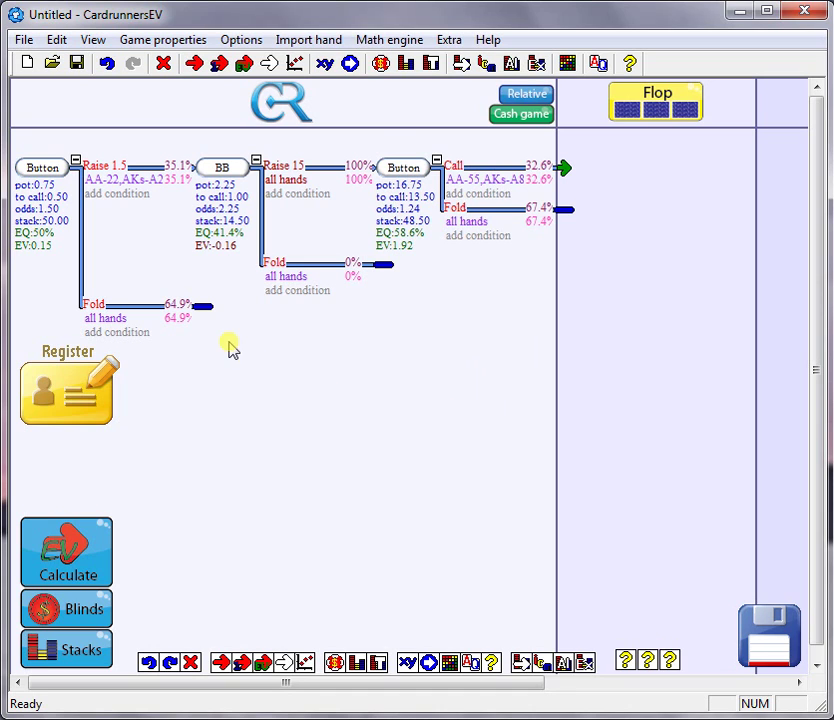
- Show the per-hand EV grid for the Button's 35.1% open: equity 58.6%, EV 0.42, AA 9.49
mouse_move(279, 181)
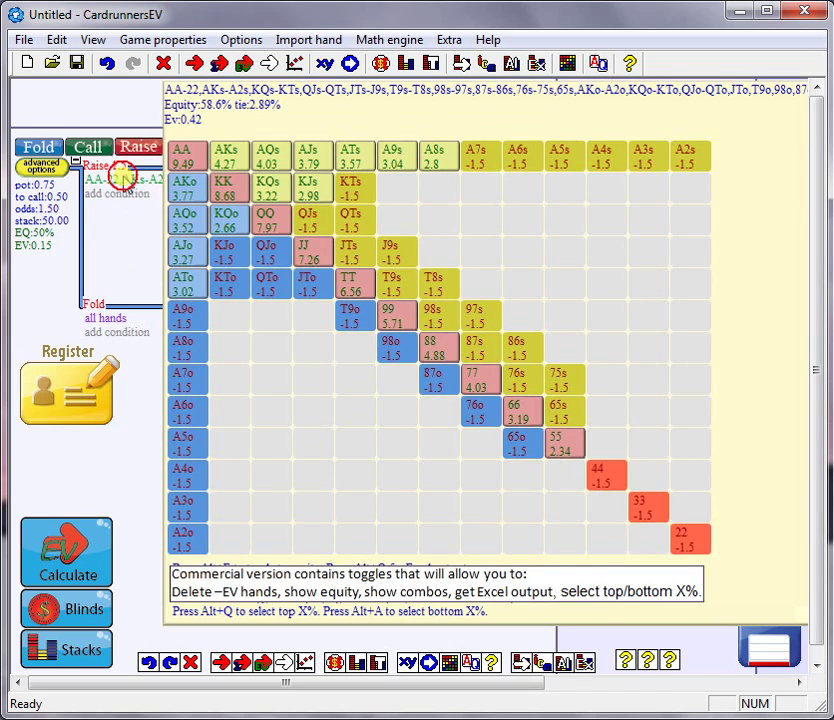
- Clear the Button's open range and refill it with pairs, broadways, suited/one-gap/offsuit connectors and suited aces
left_click(125, 180)
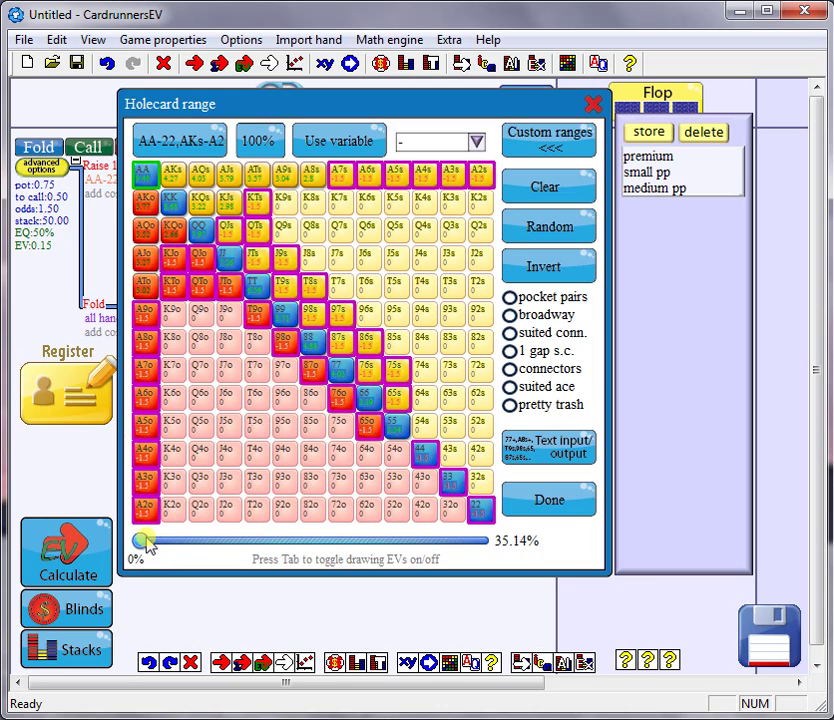
left_click_drag(147, 542, 126, 528)
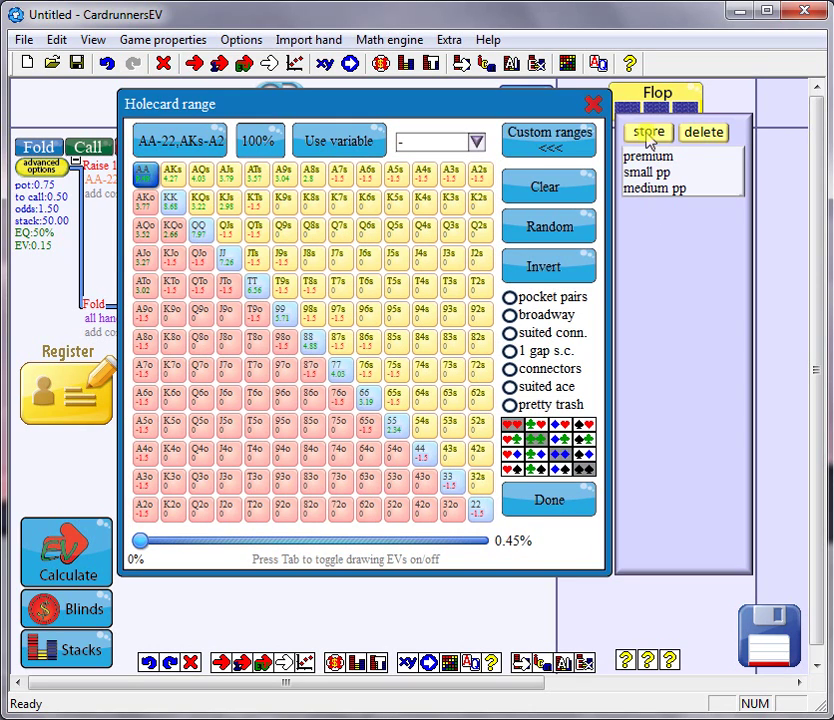
left_click(556, 188)
left_click(509, 297)
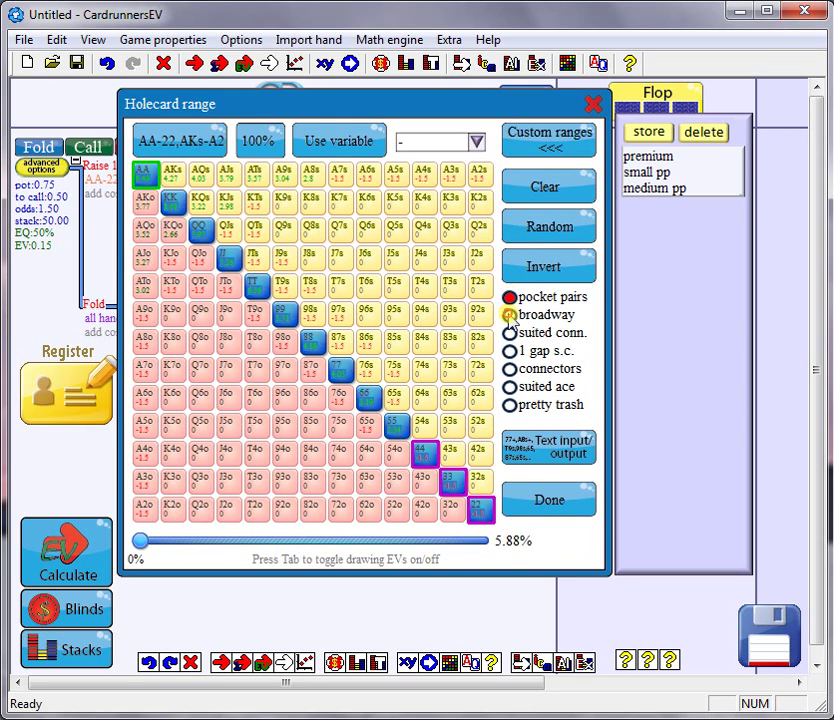
left_click(509, 315)
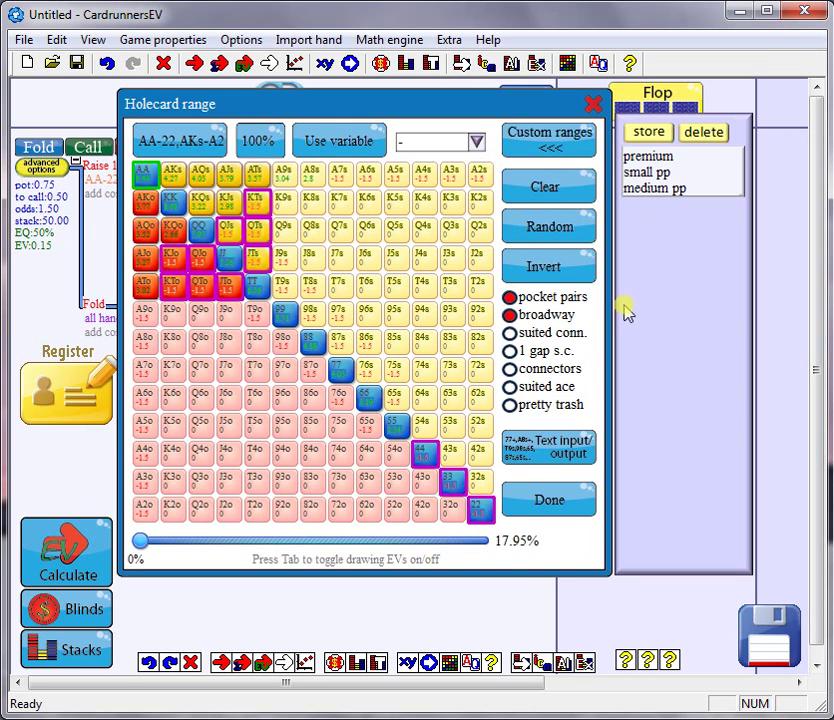
left_click(510, 334)
left_click(510, 352)
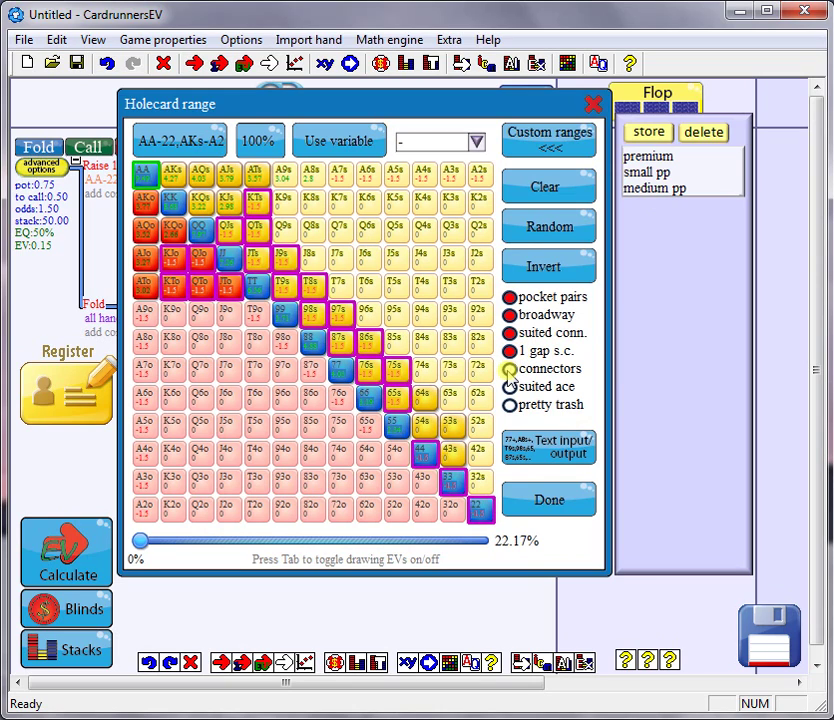
left_click(510, 369)
left_click(510, 387)
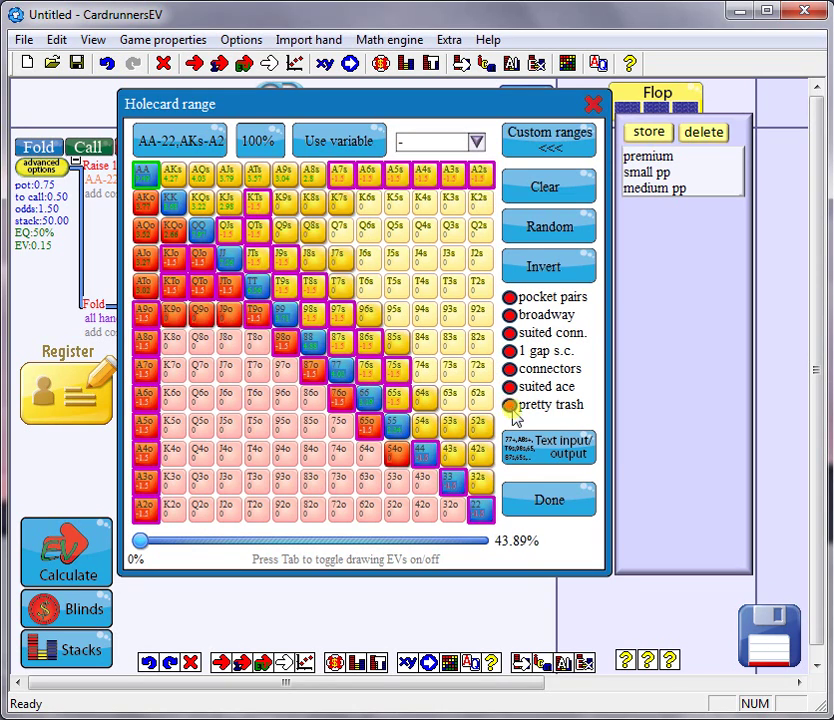
- Add K5s, K4s, 95s, 85s and K8o–K5o to the button's open range, reaching 87.93%, and confirm
mouse_move(395, 206)
left_mouse_down()
mouse_move(447, 208)
mouse_move(481, 195)
mouse_move(476, 227)
mouse_move(458, 238)
mouse_move(374, 233)
mouse_move(343, 242)
mouse_move(370, 268)
mouse_move(474, 267)
mouse_move(483, 287)
left_mouse_up()
mouse_move(385, 298)
left_mouse_down()
mouse_move(424, 352)
mouse_move(427, 375)
mouse_move(445, 395)
mouse_move(474, 399)
mouse_move(452, 372)
left_mouse_up()
mouse_move(173, 341)
left_mouse_down()
mouse_move(170, 519)
mouse_move(189, 519)
mouse_move(202, 480)
mouse_move(192, 453)
mouse_move(202, 401)
mouse_move(198, 351)
mouse_move(226, 339)
mouse_move(234, 345)
mouse_move(224, 419)
mouse_move(228, 514)
mouse_move(288, 382)
mouse_move(265, 354)
mouse_move(252, 398)
mouse_move(286, 378)
mouse_move(283, 418)
mouse_move(286, 399)
mouse_move(310, 399)
mouse_move(306, 391)
mouse_move(345, 401)
mouse_move(320, 426)
mouse_move(336, 434)
mouse_move(337, 451)
mouse_move(320, 451)
mouse_move(313, 462)
mouse_move(367, 456)
mouse_move(393, 480)
mouse_move(424, 488)
mouse_move(443, 515)
mouse_move(370, 510)
mouse_move(364, 487)
mouse_move(318, 490)
left_mouse_up()
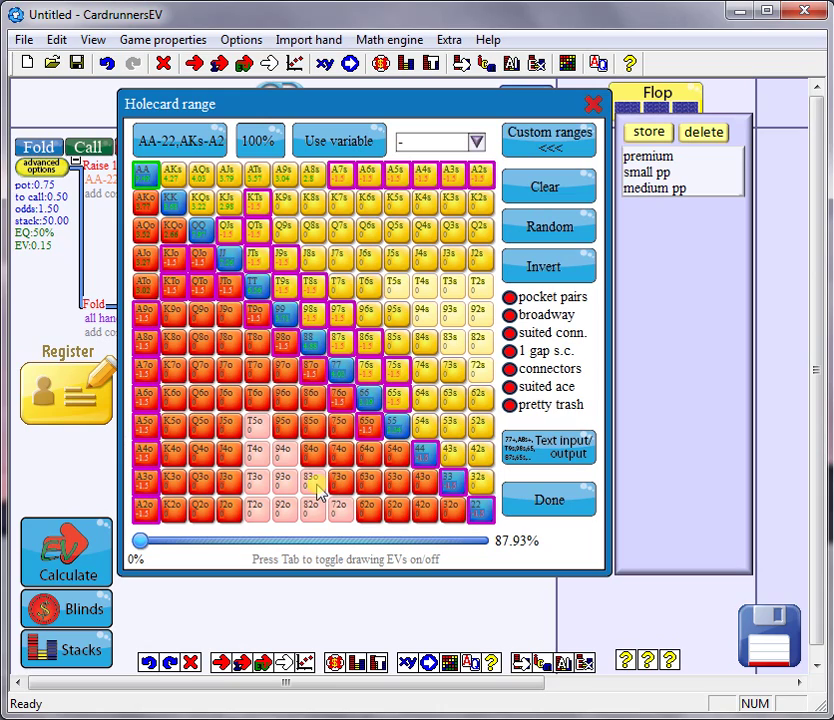
left_click(548, 503)
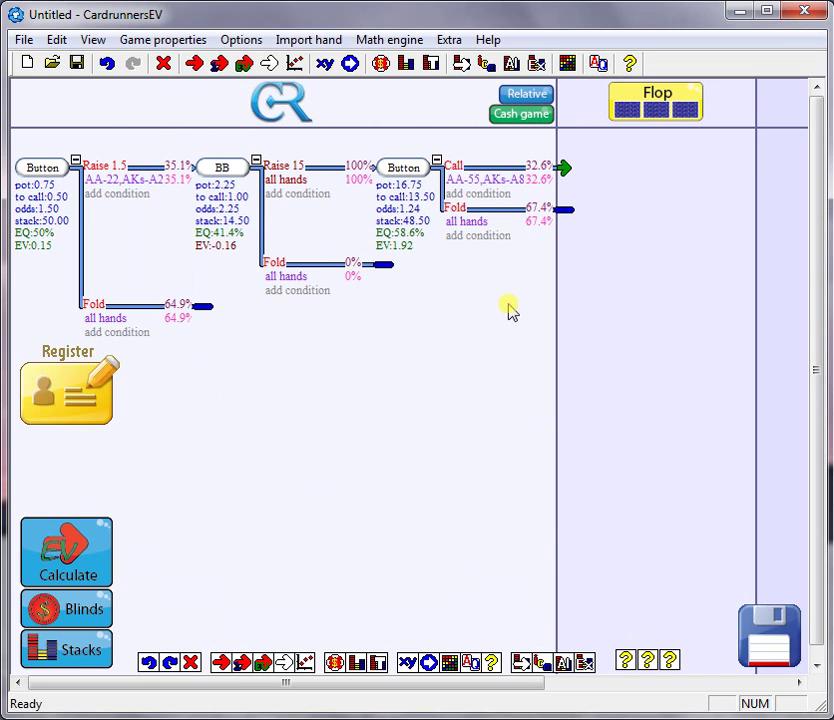
- Set the button's calling range versus the BB's 15 shove to 100% of hands
mouse_move(290, 188)
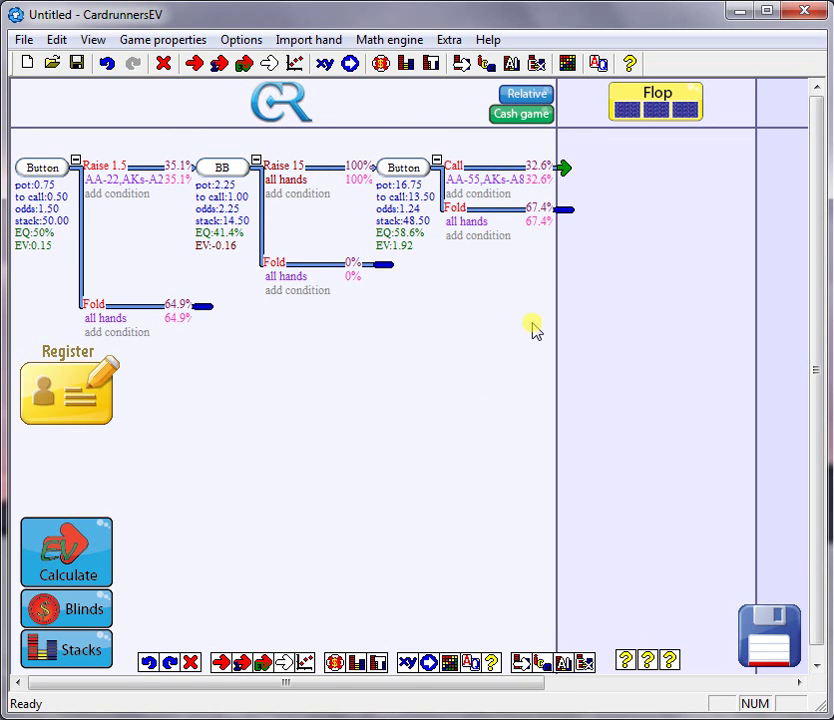
mouse_move(497, 190)
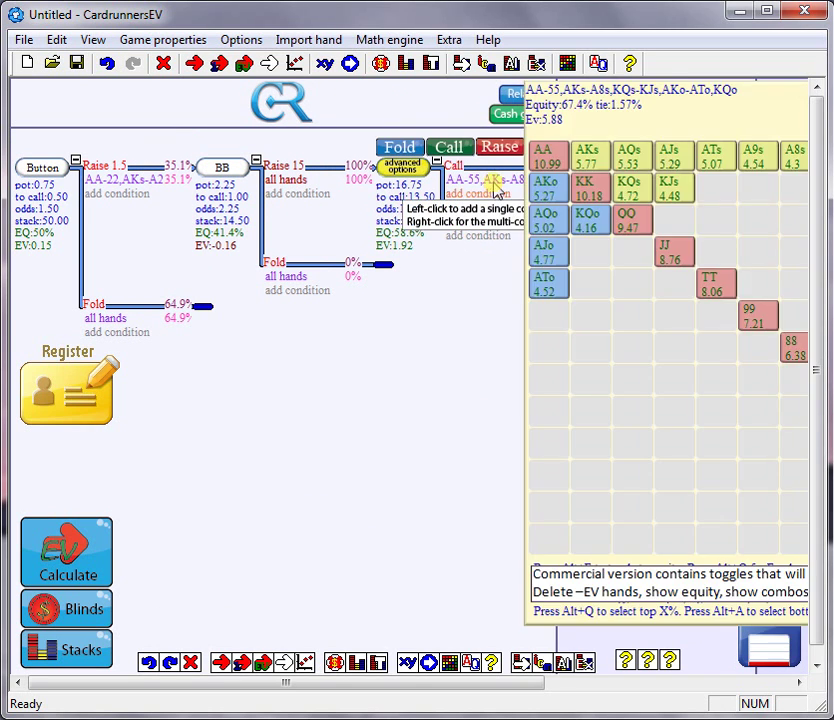
left_click(460, 180)
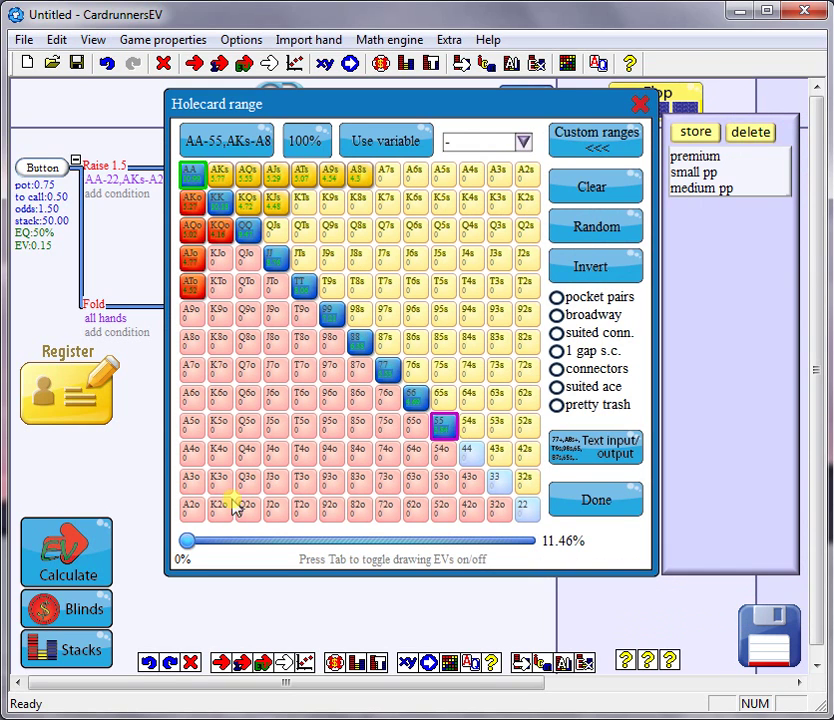
left_click_drag(186, 541, 620, 547)
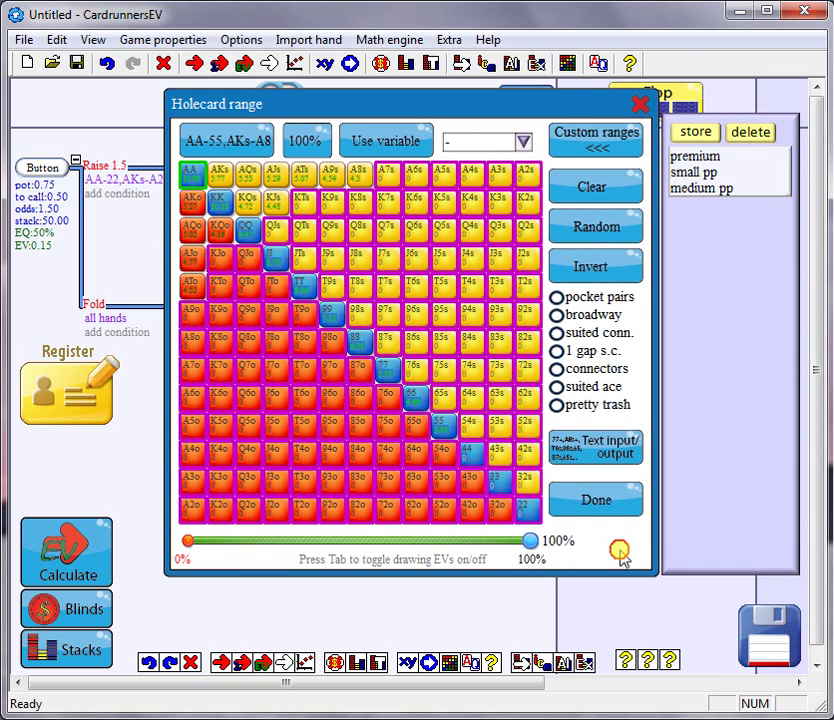
left_click(578, 503)
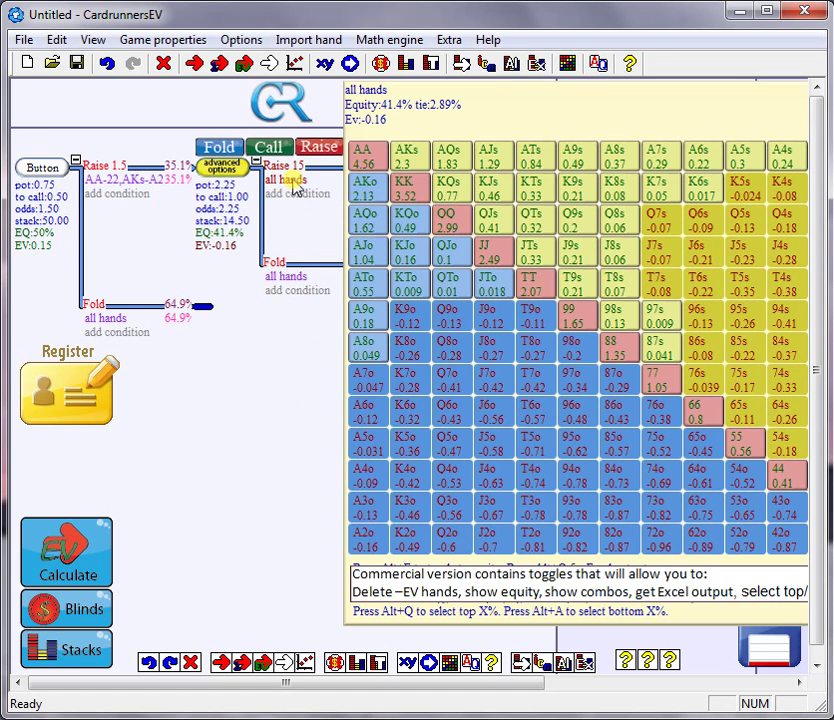
- Clear the BB's Raise 15 range and fill it with all pocket pairs, broadways and suited aces
left_click(295, 185)
left_click(497, 183)
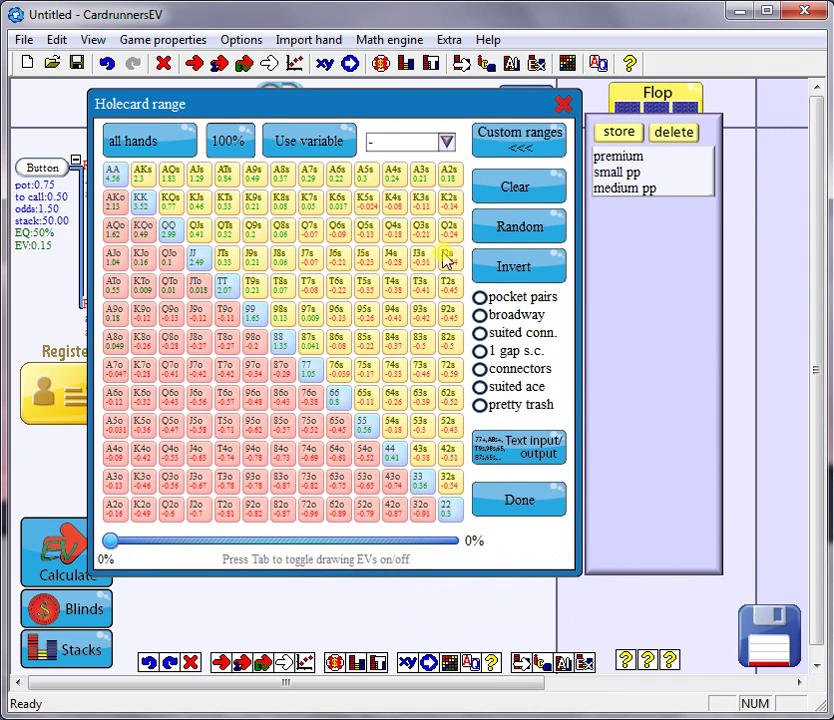
left_click(479, 297)
left_click(480, 315)
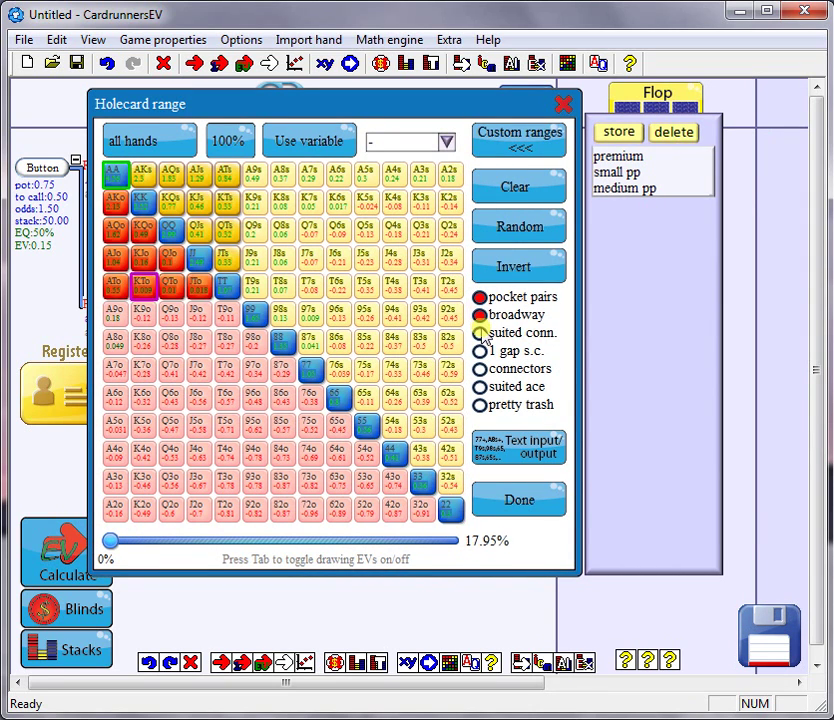
left_click(480, 388)
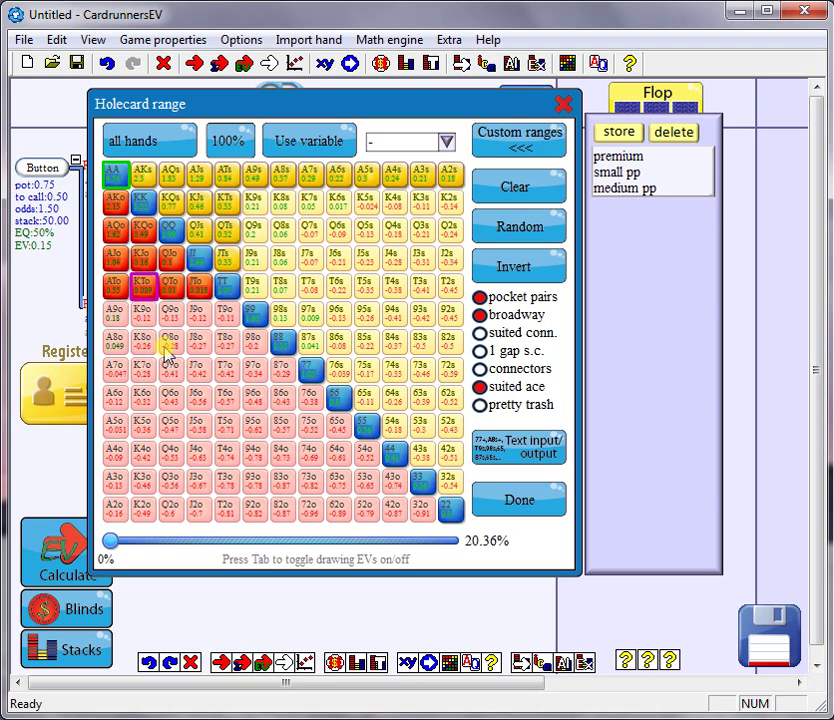
- Add A9o–A6o, K9s and Q9s to the shove range while removing A4s, A3s and A2s
left_click_drag(112, 315, 113, 394)
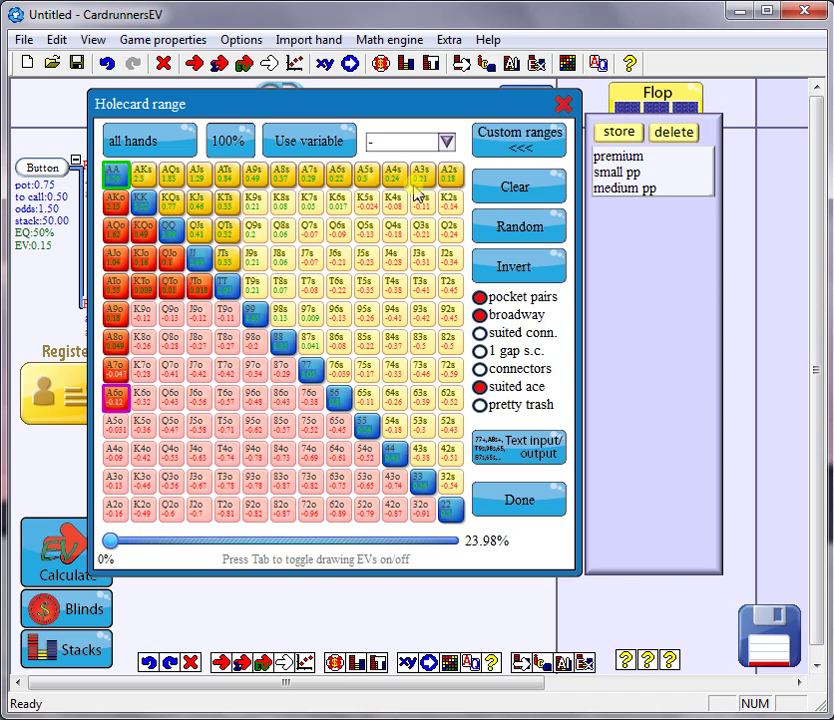
left_click(446, 180)
left_click(421, 176)
left_click(394, 176)
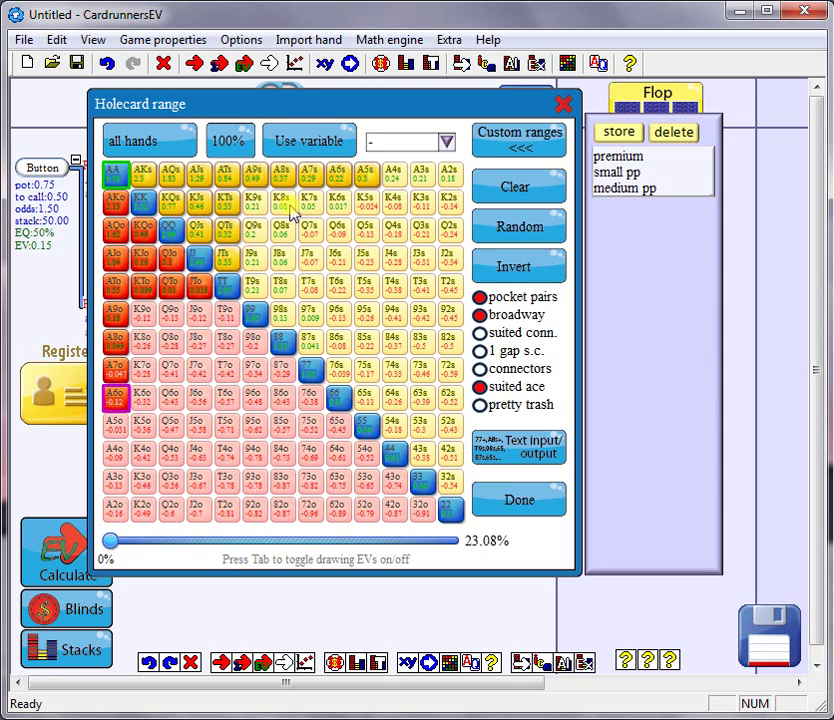
left_click(253, 203)
left_click(257, 235)
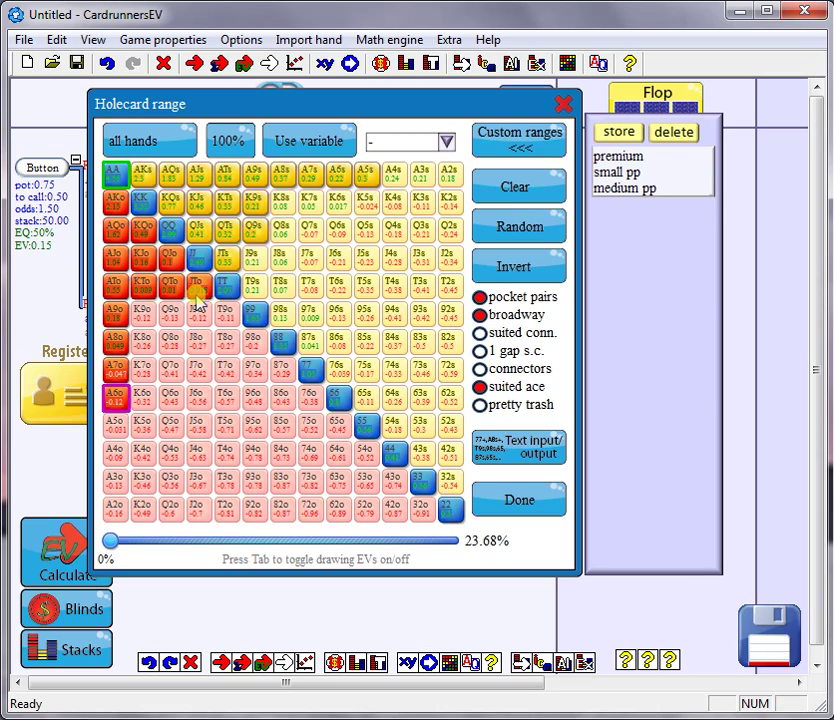
- Remove JTo, QTo, KTo, JTs and Q9s, keeping A6o, to trim the range to 20.36%
left_click(197, 291)
left_click(172, 289)
left_click(143, 290)
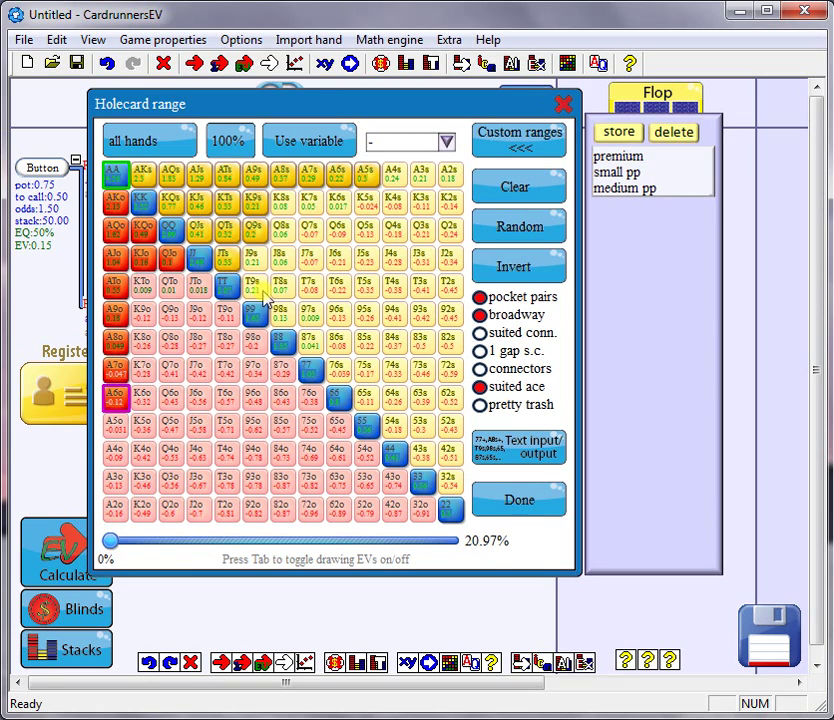
left_click(228, 262)
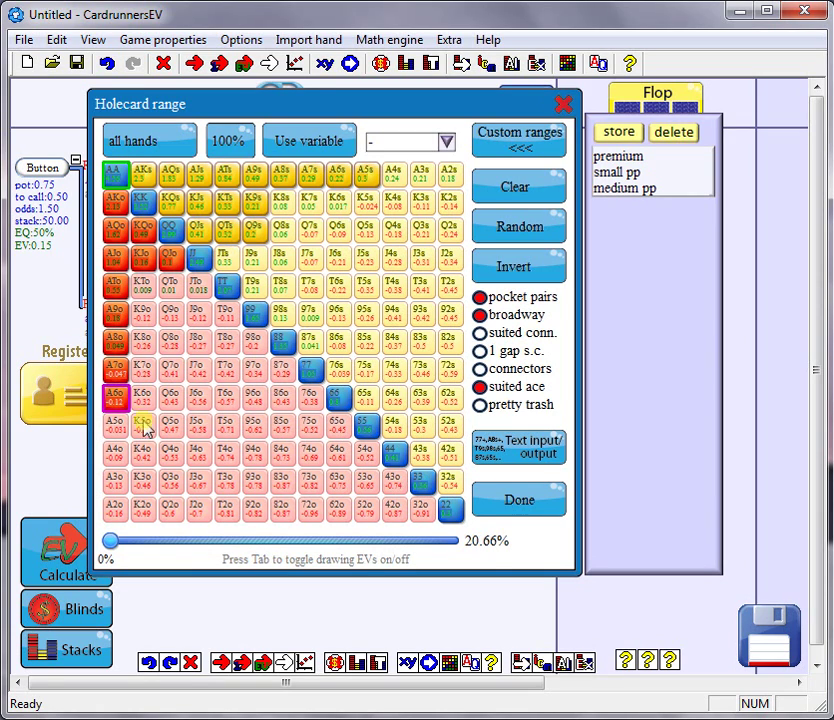
left_click(115, 396)
left_click(117, 408)
left_click(258, 239)
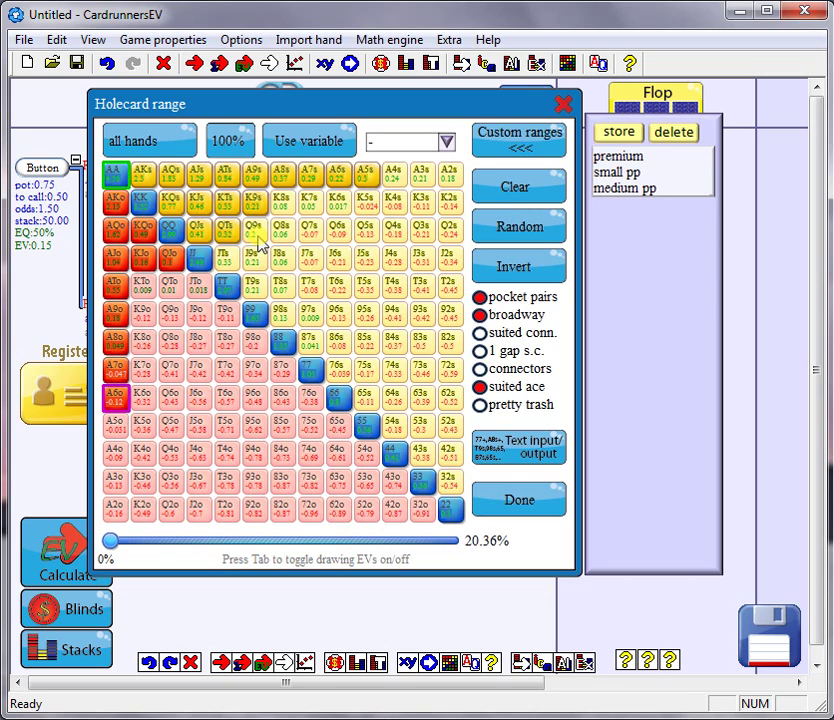
- Apply the 20.36% shove range and recalculate, showing the button's open losing 0.24
left_click(521, 495)
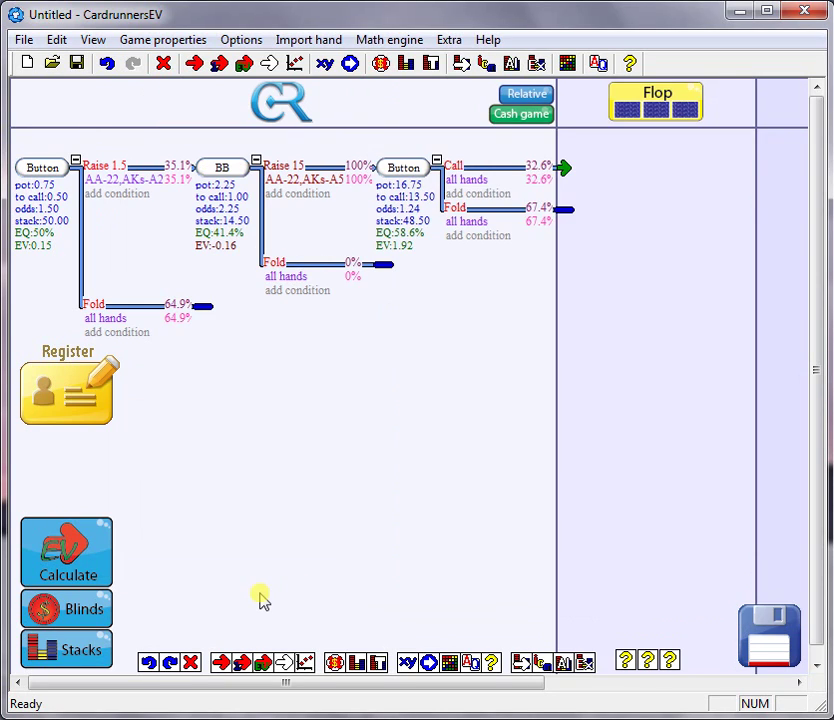
left_click(102, 550)
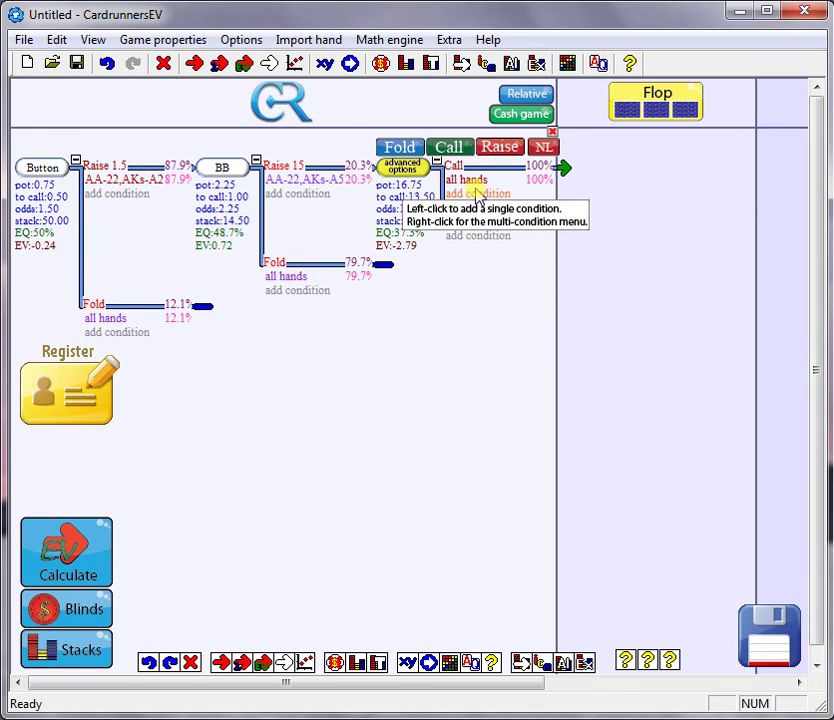
mouse_move(477, 186)
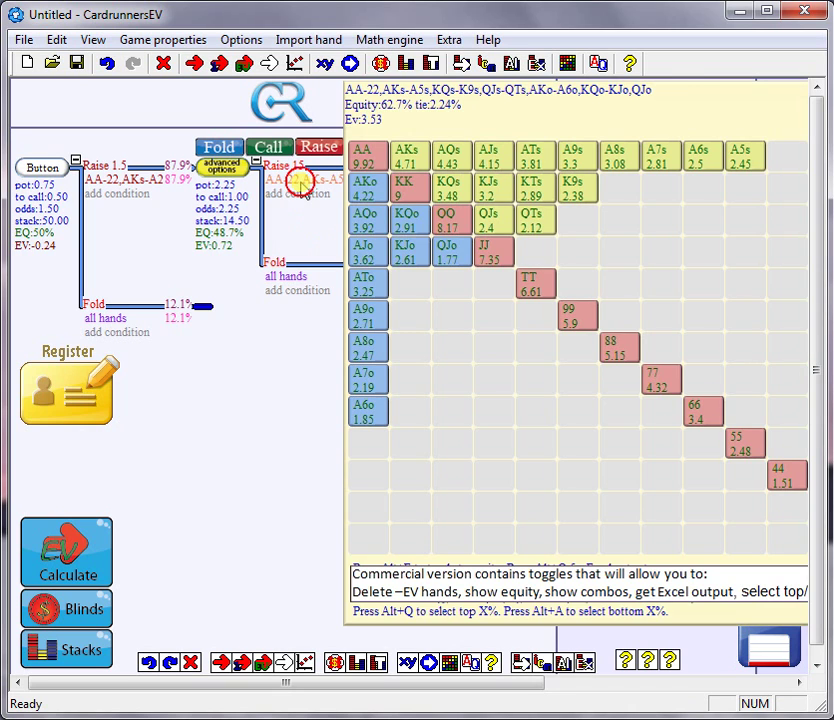
- Remove offsuit aces ATo–A6o and suited aces ATs and below from the BB's shove range
left_click(298, 186)
left_click(124, 398)
left_click(124, 341)
mouse_move(124, 341)
left_mouse_down()
mouse_move(121, 350)
mouse_move(123, 285)
left_mouse_up()
left_click(236, 175)
left_click(262, 175)
left_click(320, 178)
left_click(320, 178)
left_click(372, 176)
left_click(324, 176)
left_click(287, 180)
- Drop K9s, KTs, QJs, KJo, QJo, another suited hand and 77–22, leaving 6.79% (AA–88, AK–AJ)
left_click(261, 201)
left_click(231, 202)
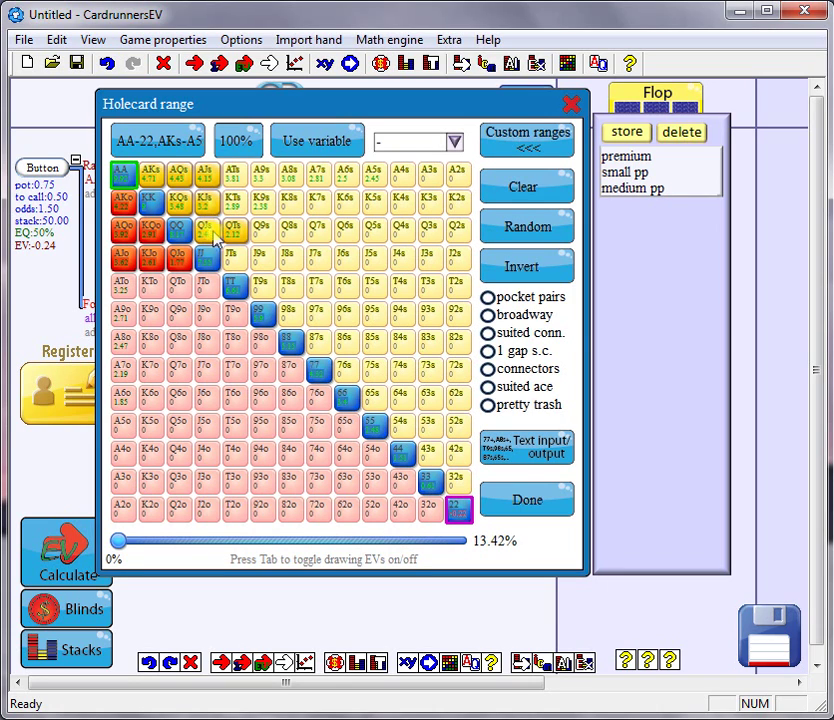
left_click(206, 231)
left_click(150, 258)
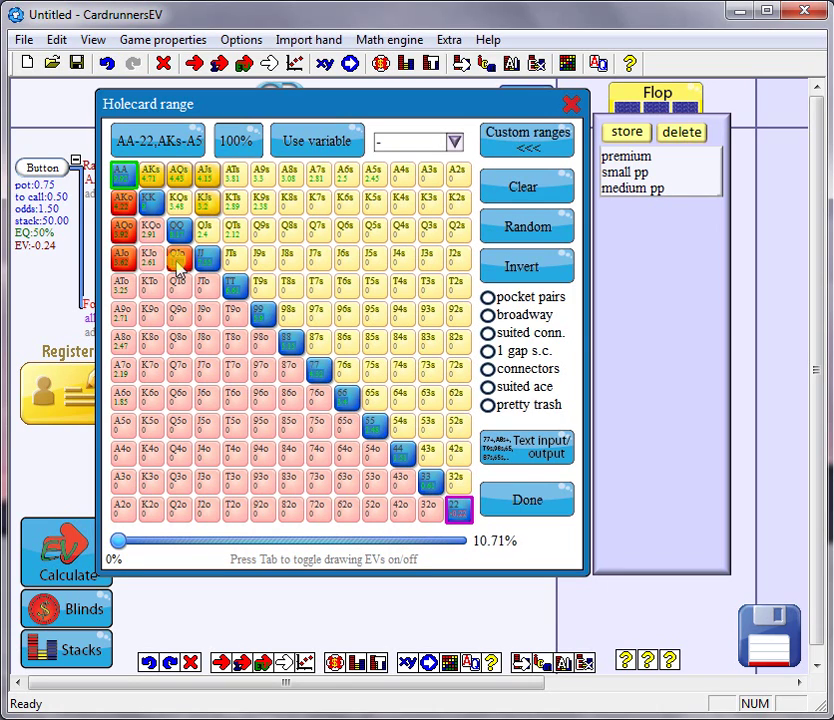
left_click(178, 258)
left_click(203, 228)
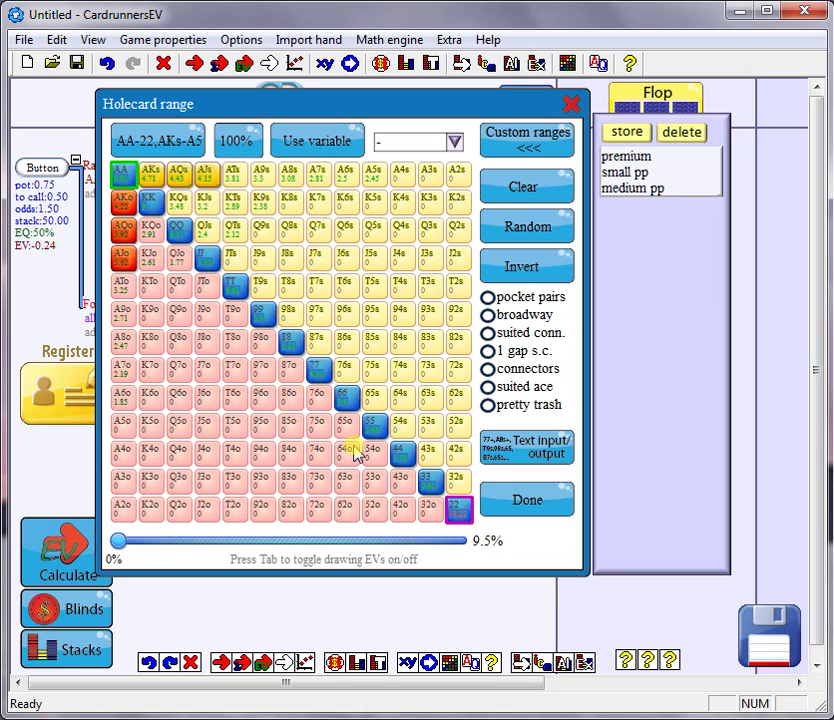
mouse_move(447, 510)
left_mouse_down()
mouse_move(420, 483)
mouse_move(318, 372)
left_mouse_up()
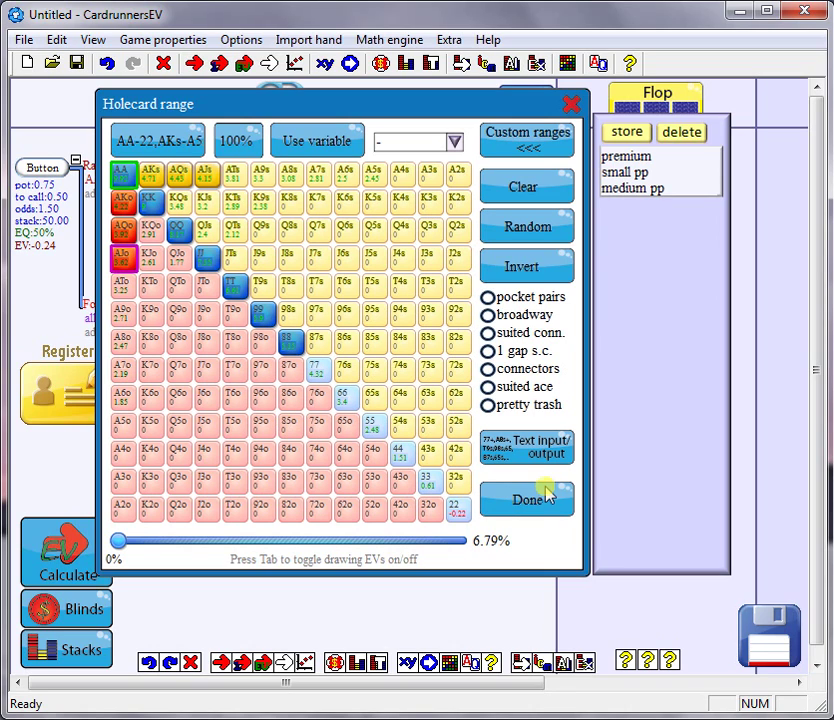
- Apply the AA–88, AK–AJ shove range so the tree shows the button's open at EV 0.24
left_click(532, 500)
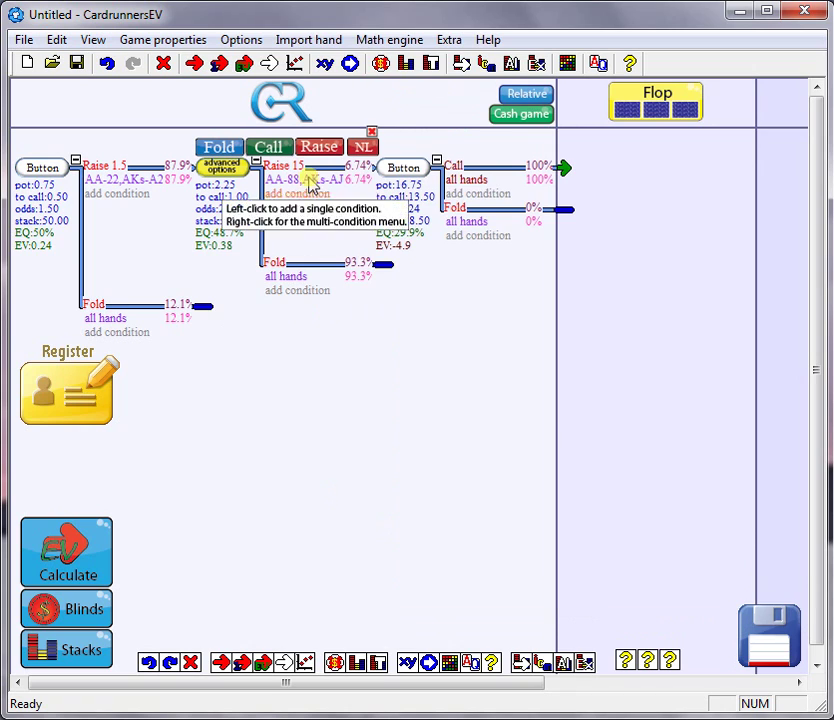
mouse_move(337, 177)
left_click(312, 185)
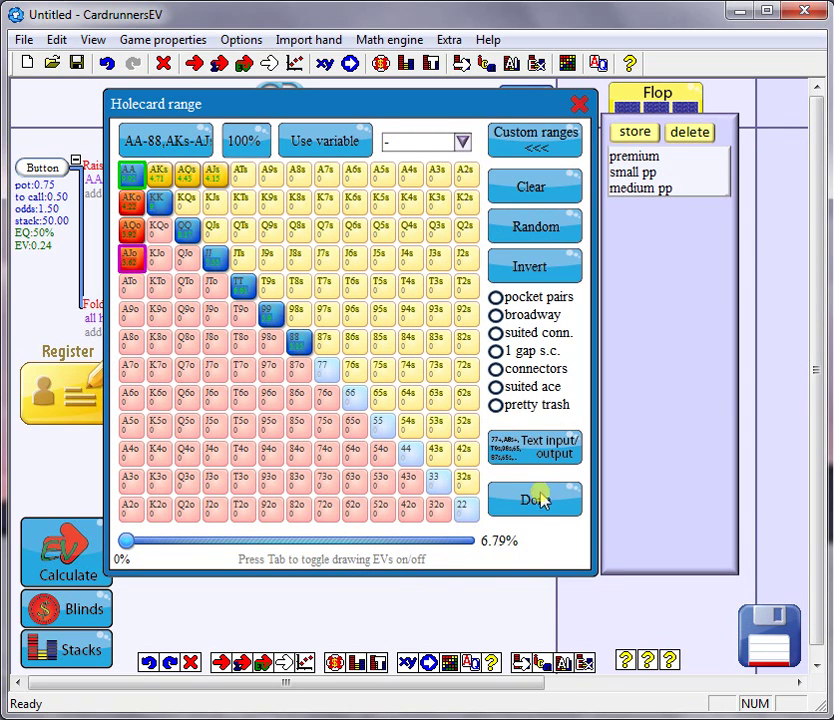
left_click(536, 500)
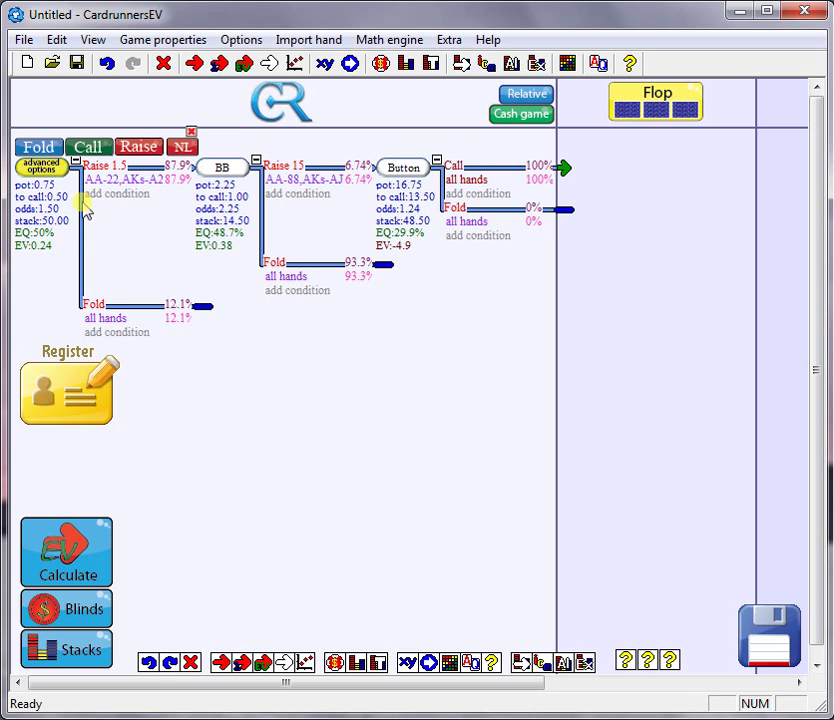
mouse_move(108, 190)
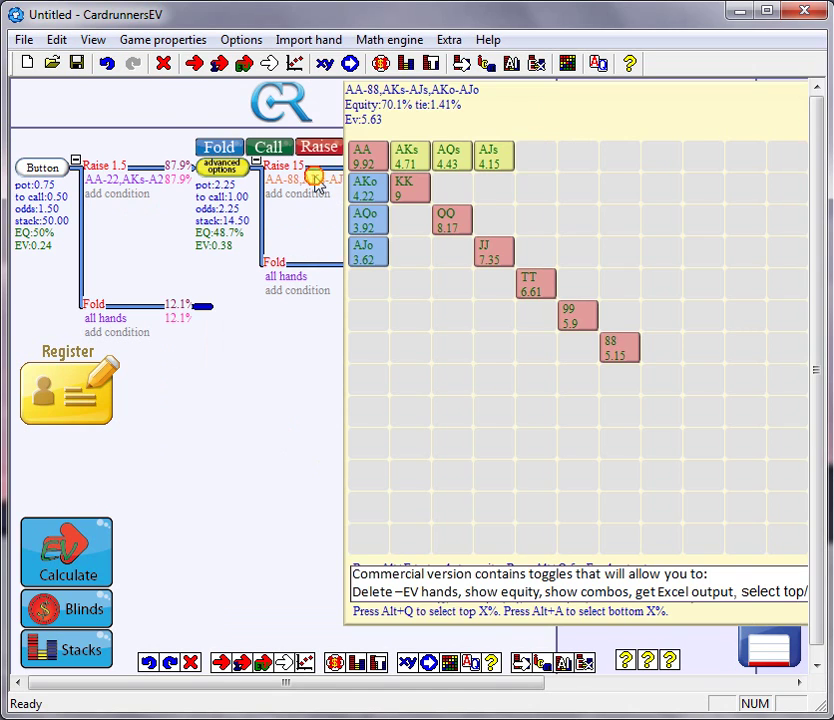
- Fill the BB's shove range with all pocket pairs, broadways, suited aces and A9o–A2o
left_click(320, 180)
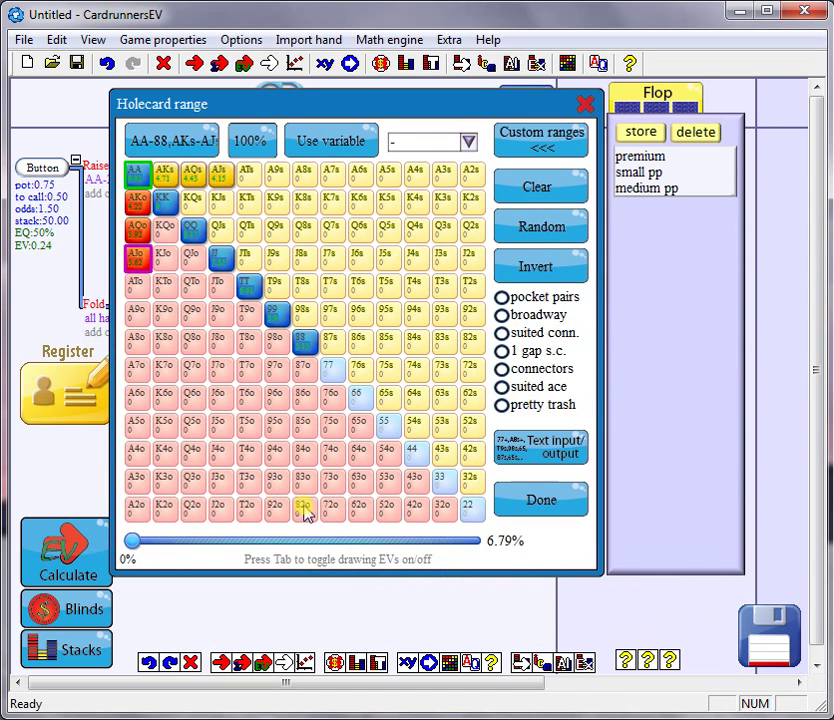
left_click(501, 297)
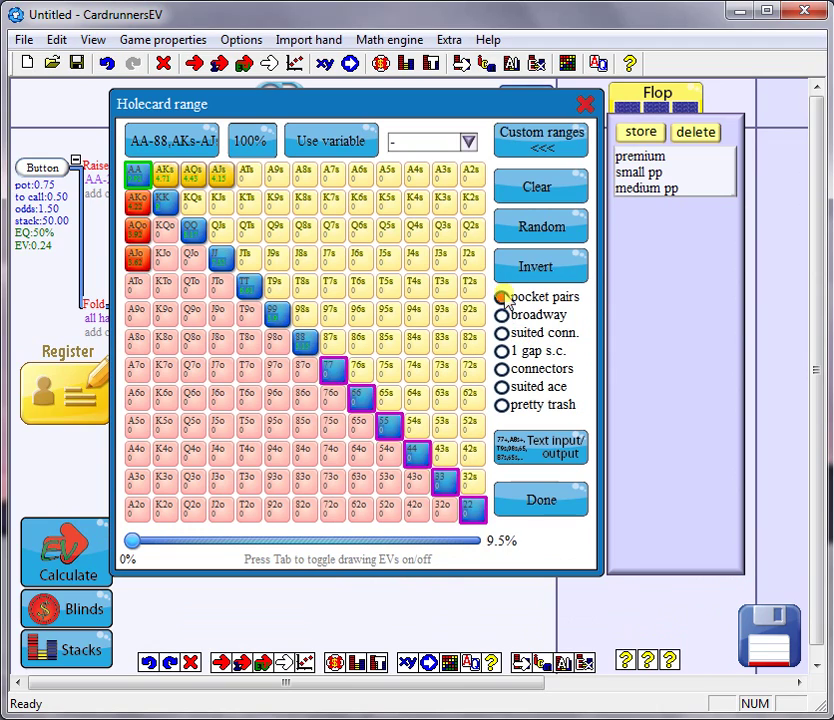
left_click(502, 315)
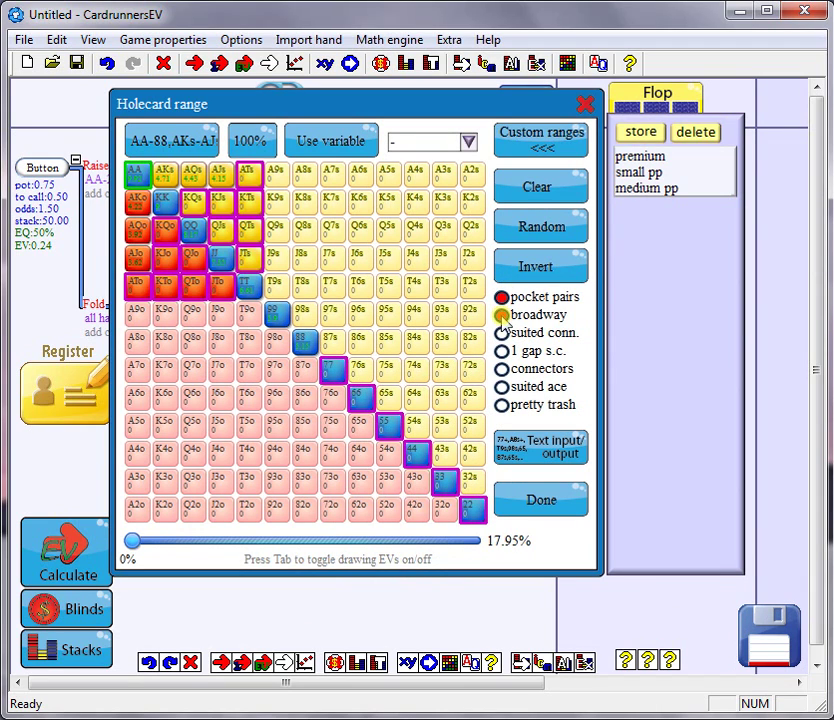
left_click(502, 387)
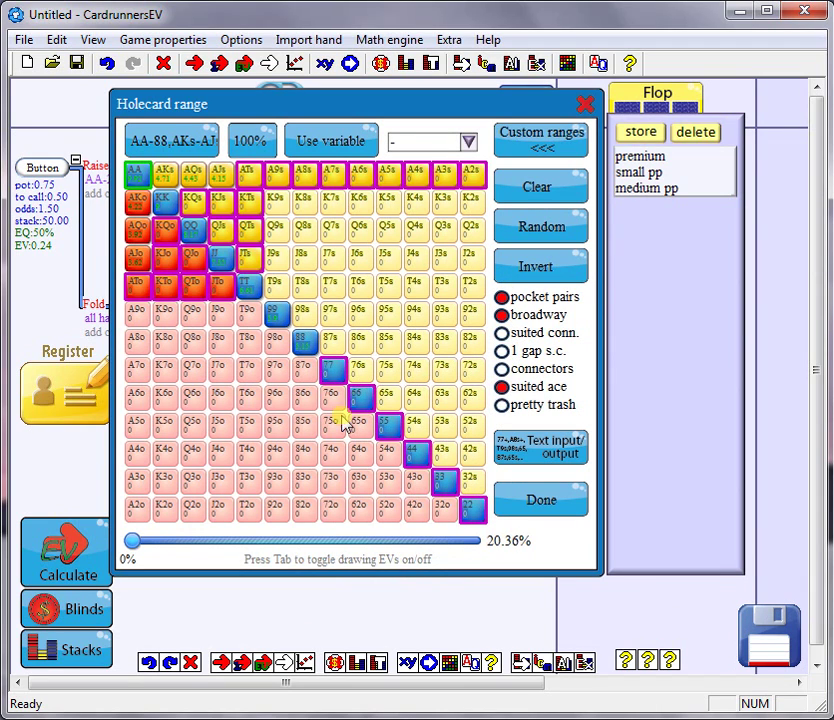
left_click(138, 318)
left_click(138, 348)
left_click(137, 368)
left_click(137, 395)
left_click(137, 422)
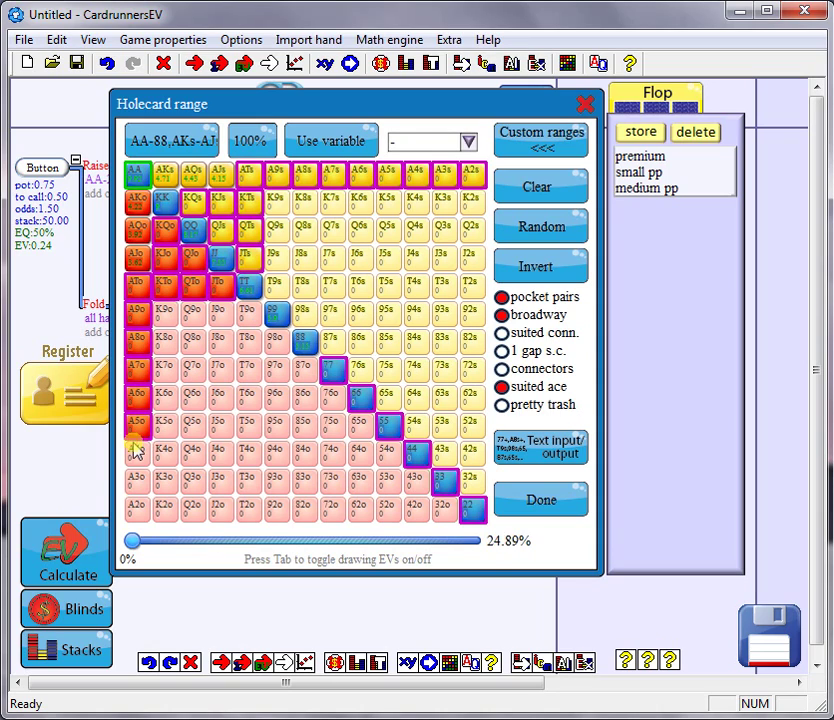
left_click(137, 479)
left_click(140, 510)
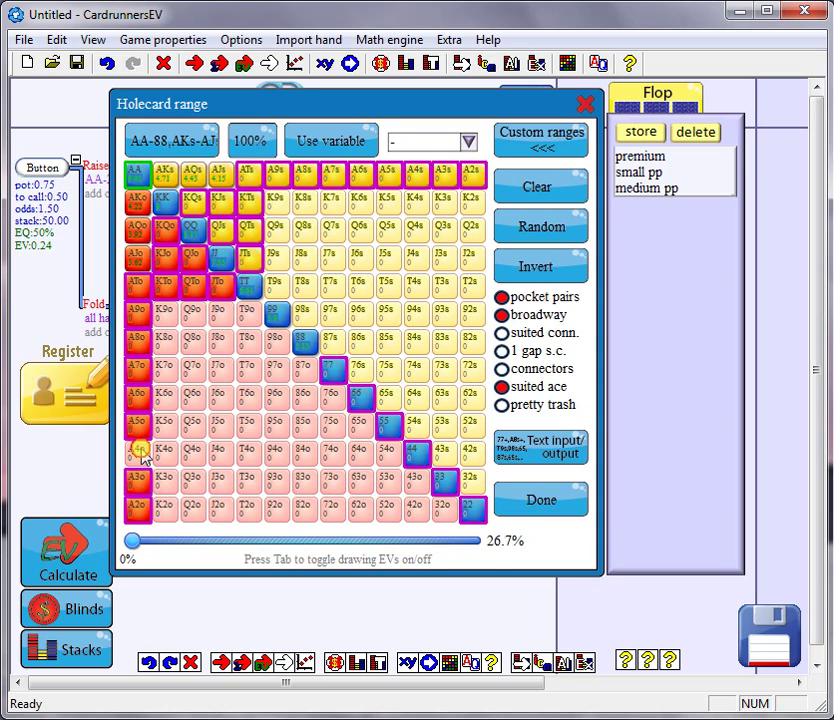
left_click(139, 450)
- Add K9s, Q9s, J9s, T9s and 98s to bring the shove range to 29.11%
left_click_drag(275, 200, 276, 230)
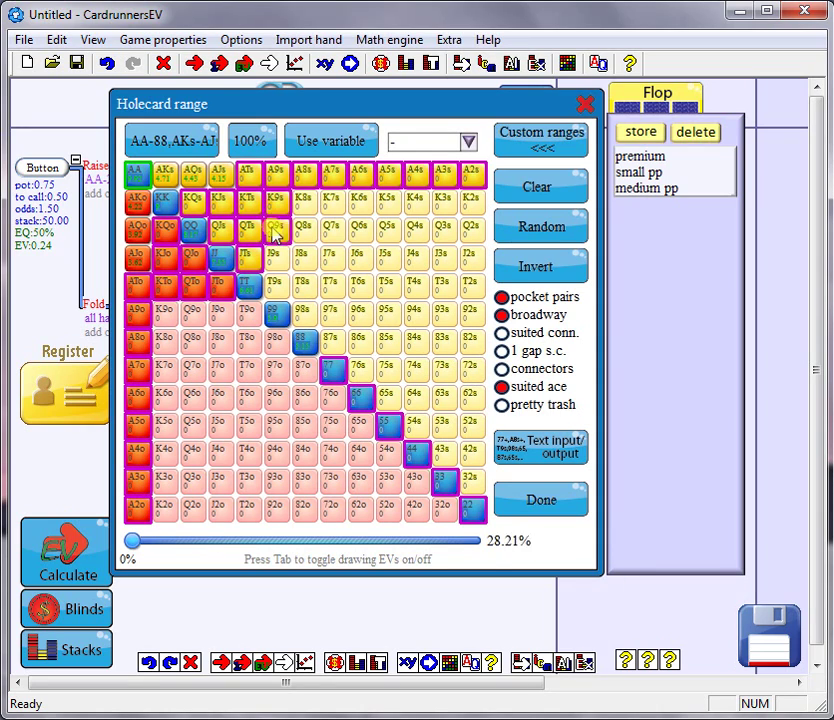
left_click(280, 265)
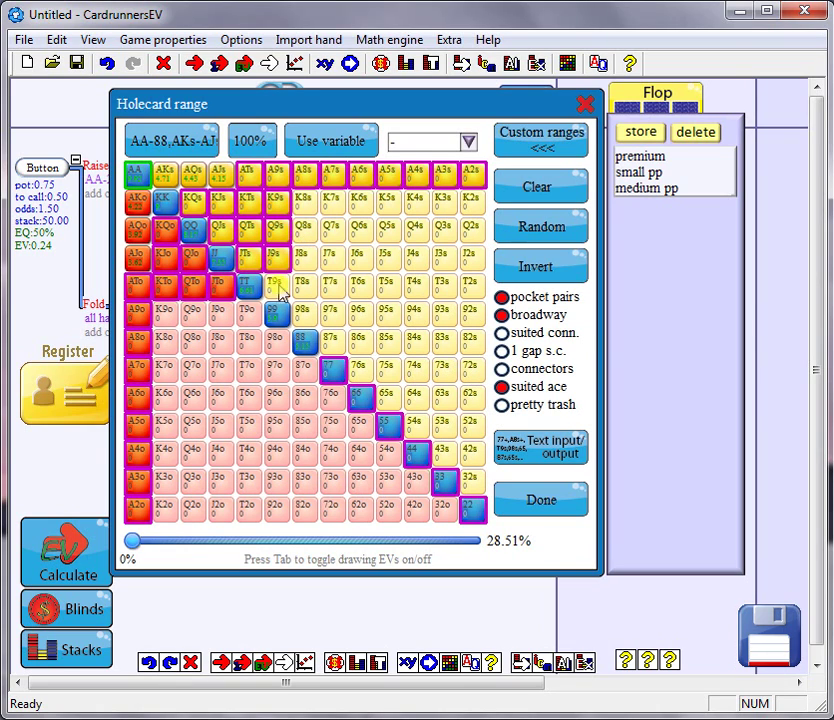
left_click(284, 294)
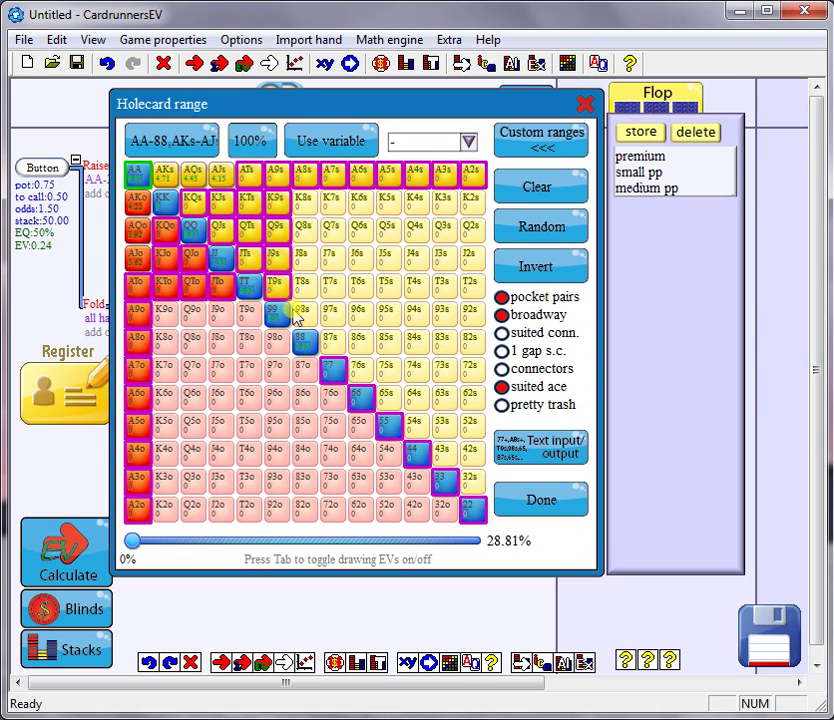
left_click(303, 318)
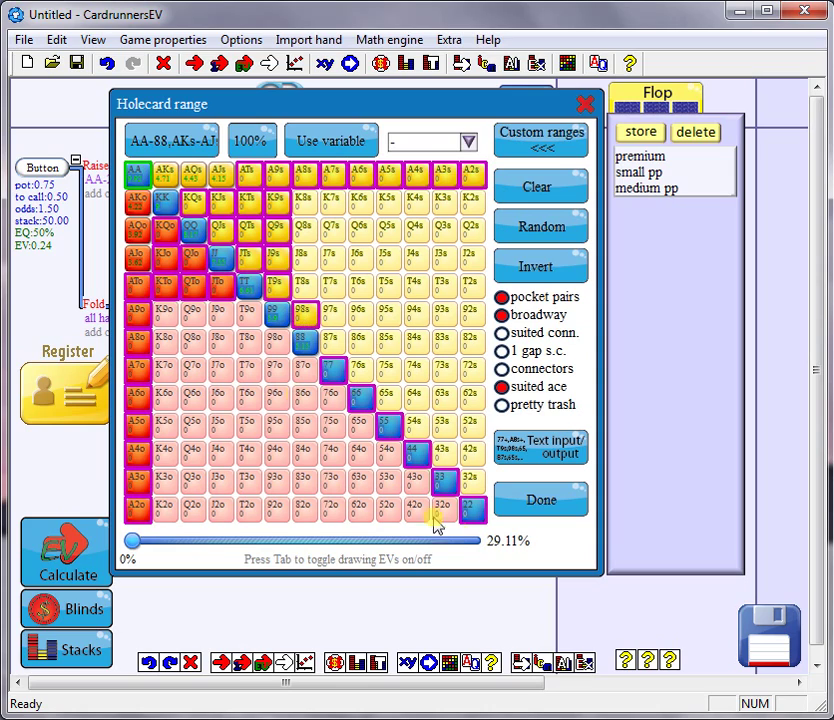
- Apply the 29% shove range and review the button's open EV of -0.46
left_click(538, 502)
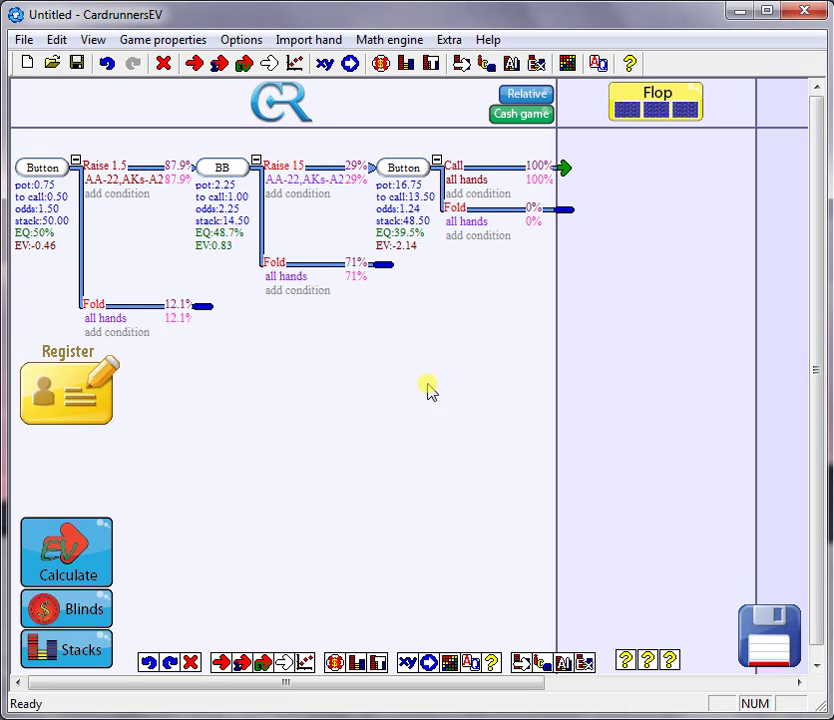
mouse_move(318, 187)
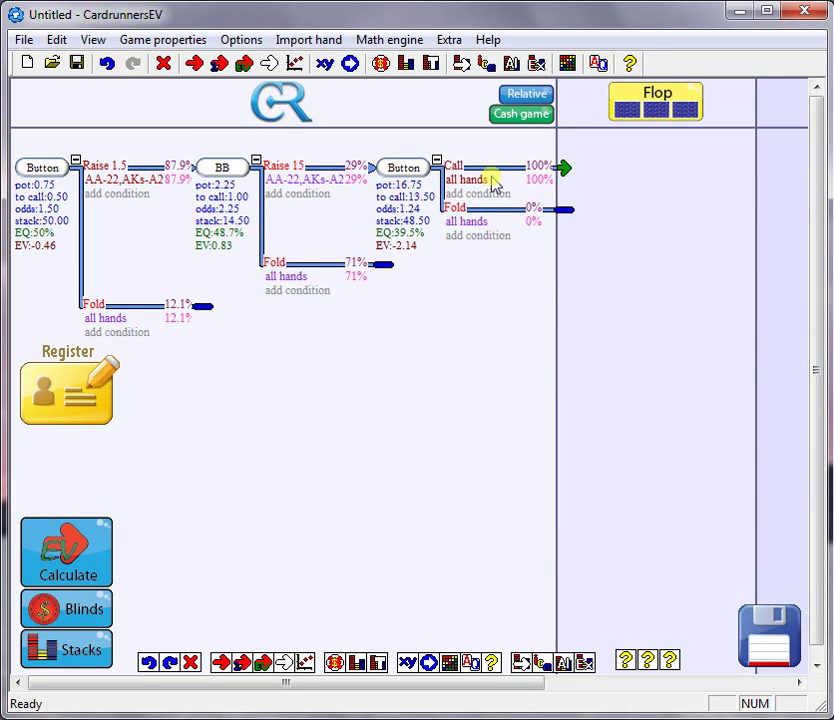
mouse_move(479, 182)
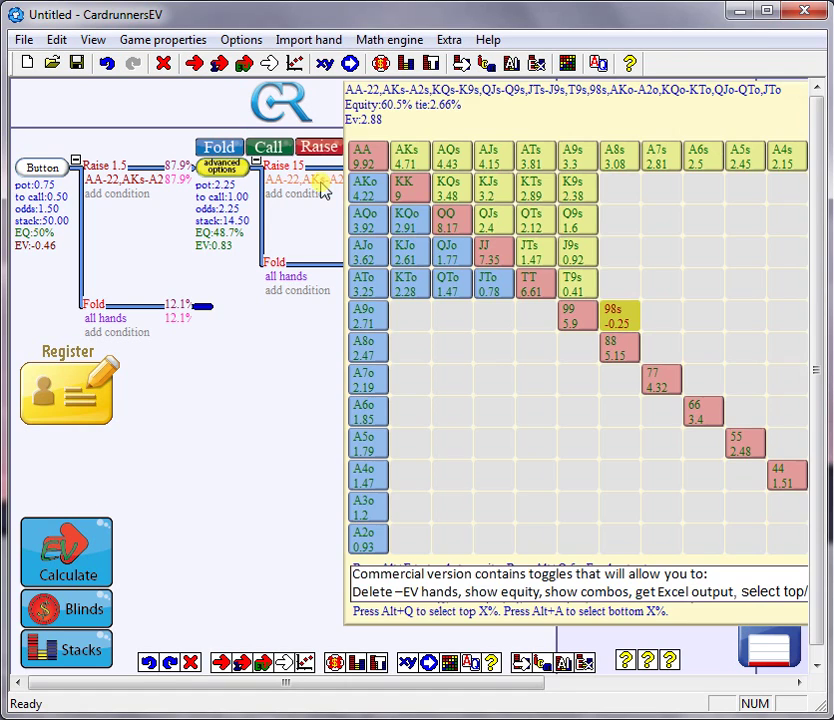
- Add T8s, Q8s, J8s, K8s, 87s and Q9o, J9o, T9o to the BB's shove range and confirm
left_click(326, 182)
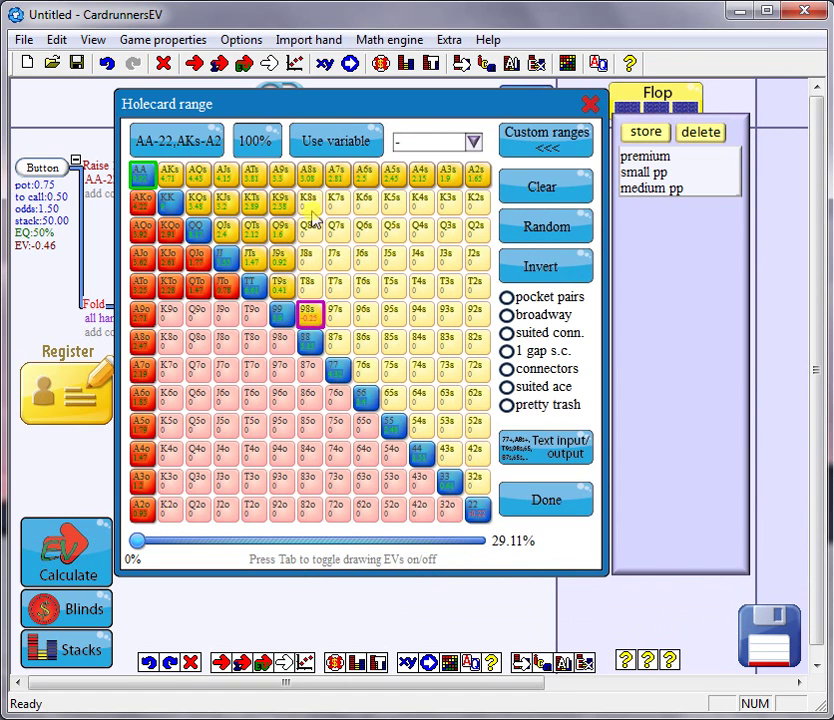
left_click(308, 280)
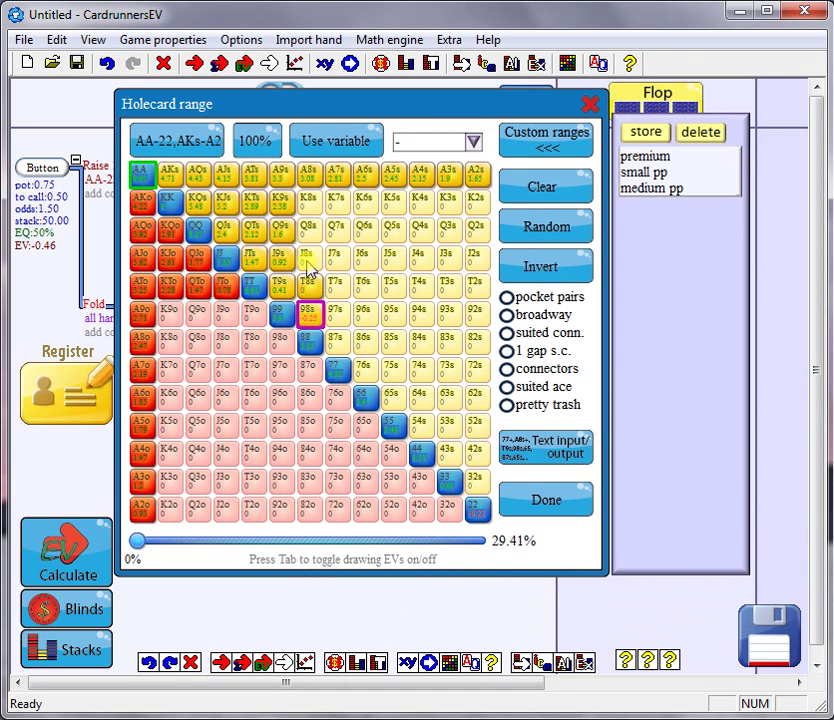
left_click(309, 232)
left_click(310, 250)
left_click(309, 200)
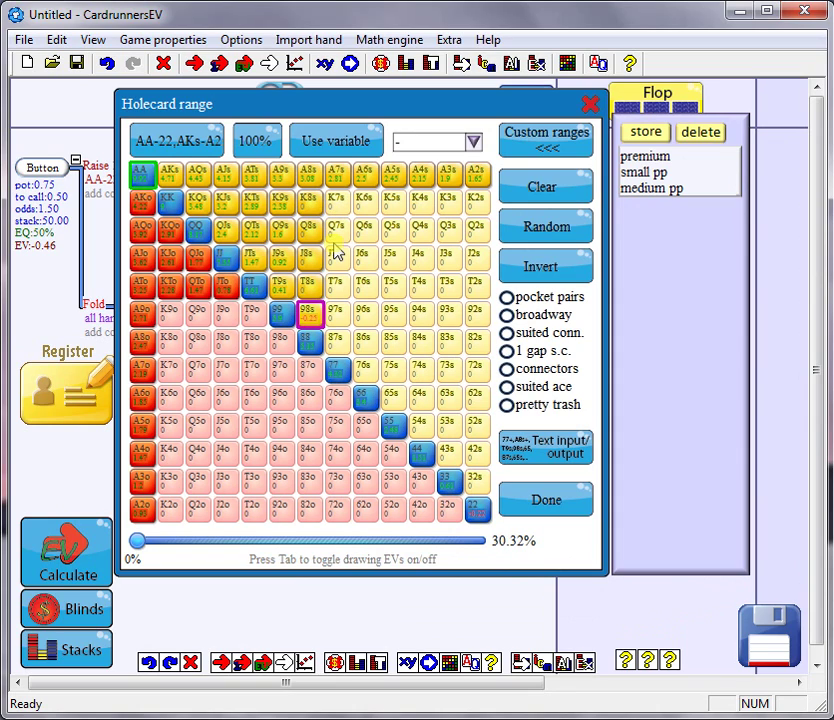
mouse_move(340, 340)
left_mouse_down()
mouse_move(295, 318)
mouse_move(171, 313)
mouse_move(175, 346)
mouse_move(193, 352)
mouse_move(276, 341)
mouse_move(315, 362)
mouse_move(330, 392)
mouse_move(338, 215)
mouse_move(396, 208)
mouse_move(471, 218)
mouse_move(407, 243)
mouse_move(388, 233)
left_mouse_up()
left_click(537, 500)
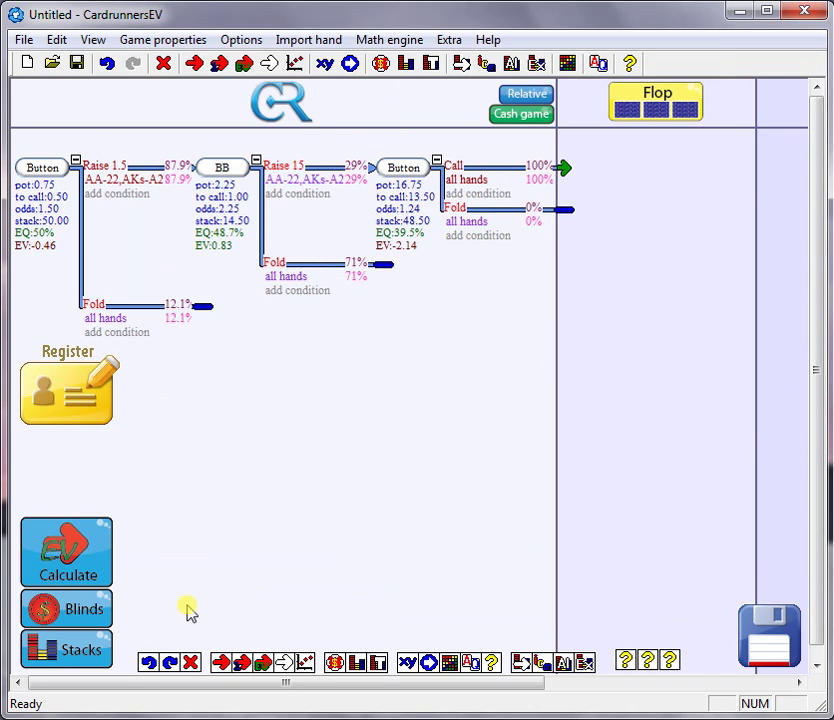
- Recalculate the tree for the 43.2% BB shove, dropping the button's open to EV -0.67
left_click(86, 568)
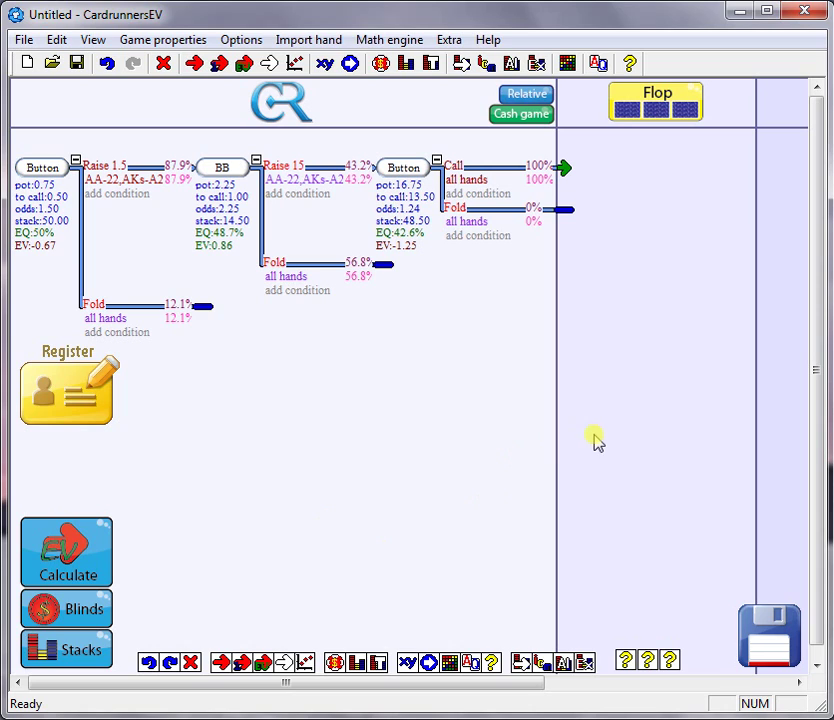
mouse_move(456, 165)
mouse_move(116, 176)
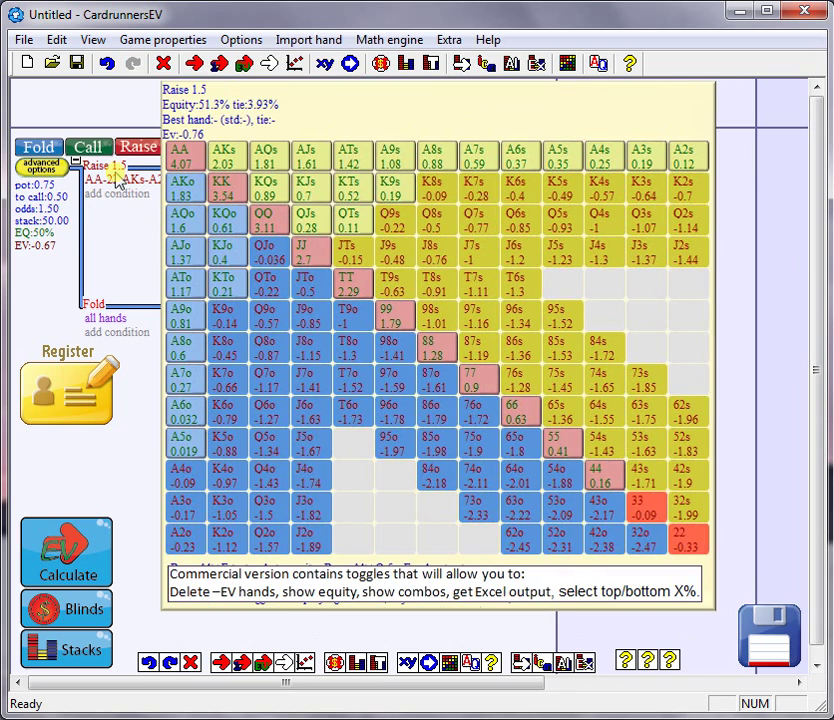